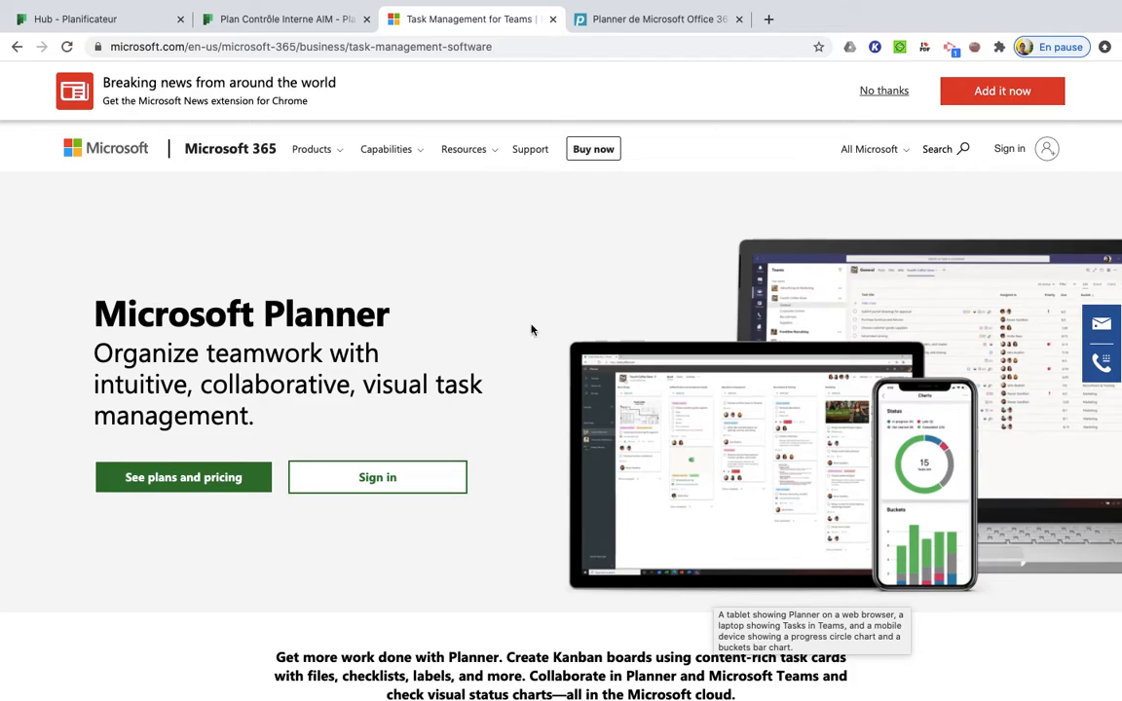
# Go to office.com and open Planner from the full list of Microsoft 365 applications
pyautogui.click(502, 51)
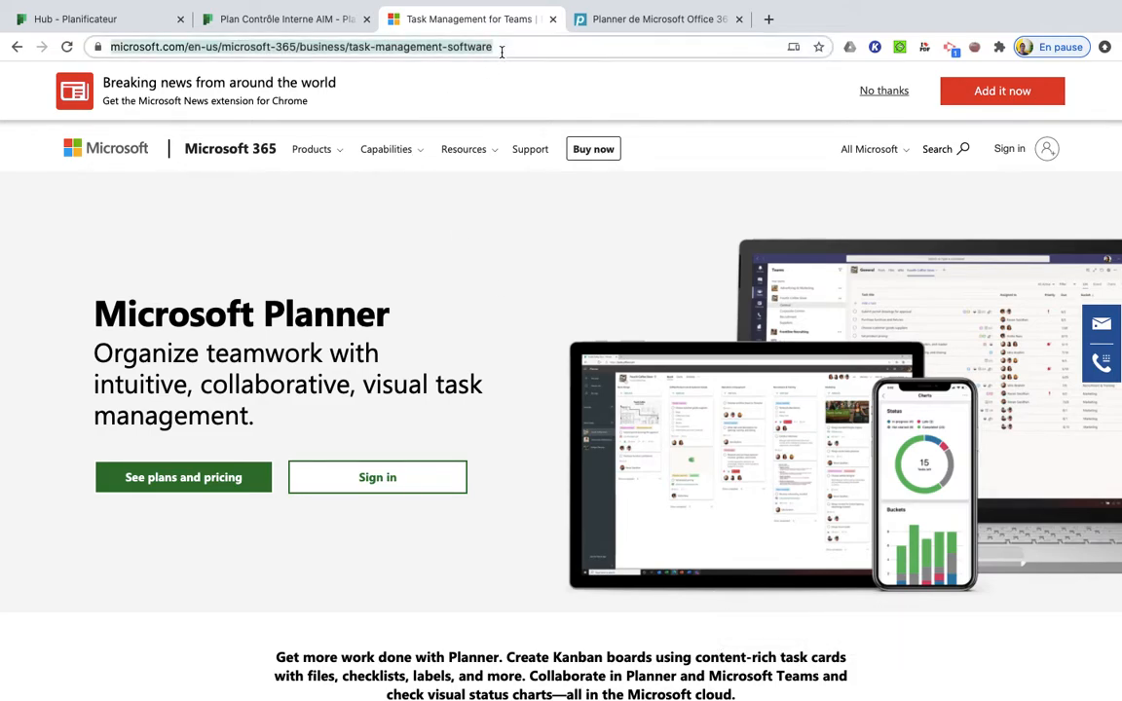
pyautogui.write('office')
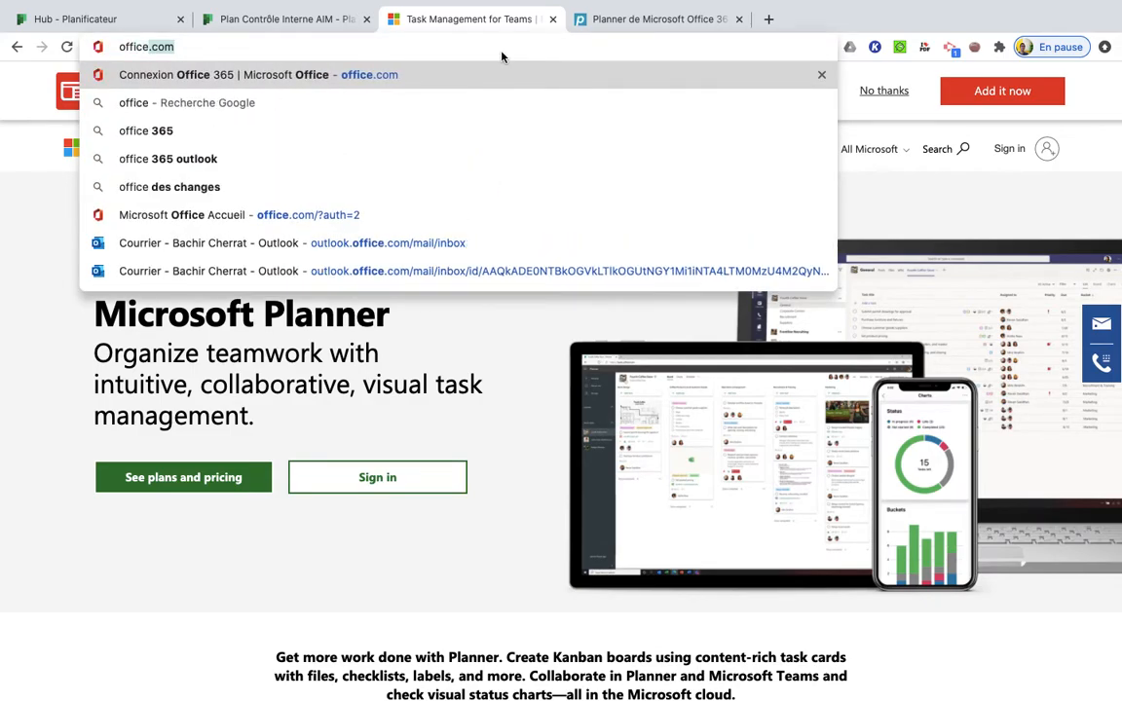
pyautogui.press('Return')
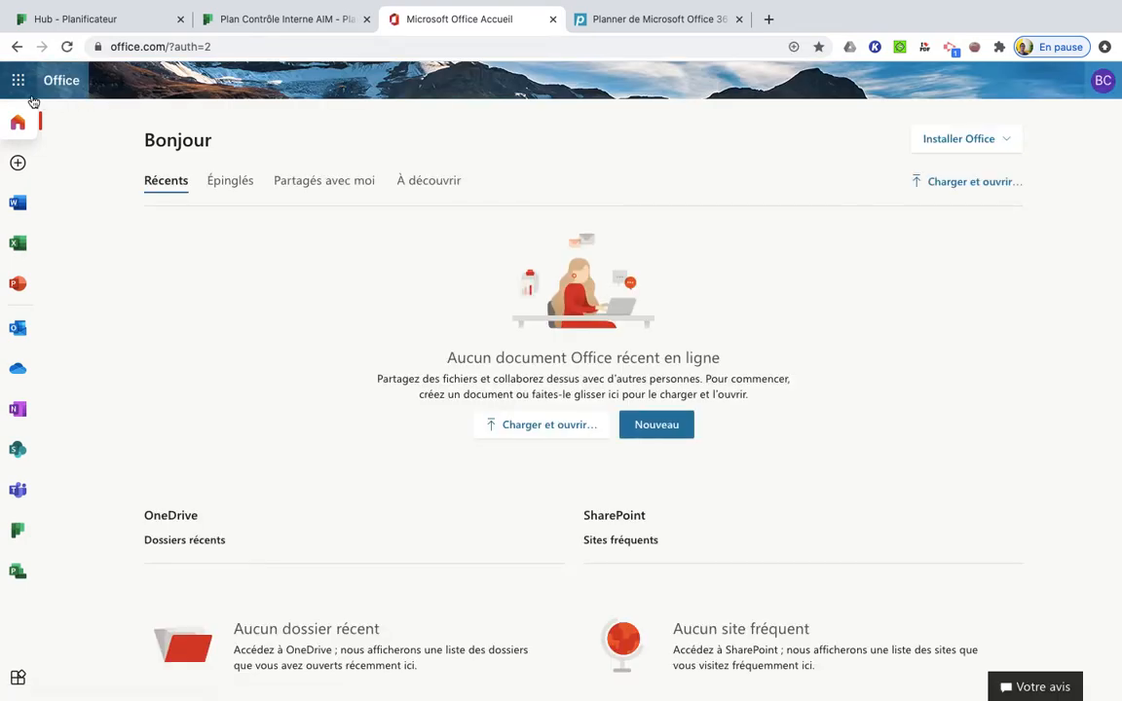
pyautogui.click(19, 82)
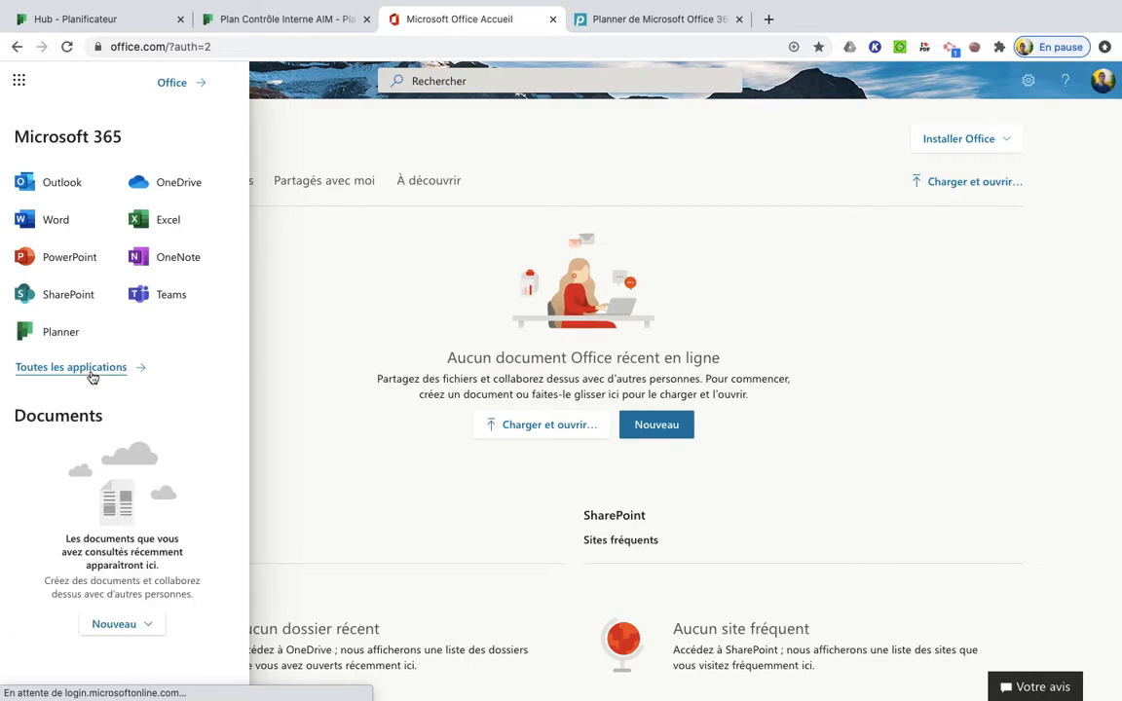
pyautogui.click(62, 368)
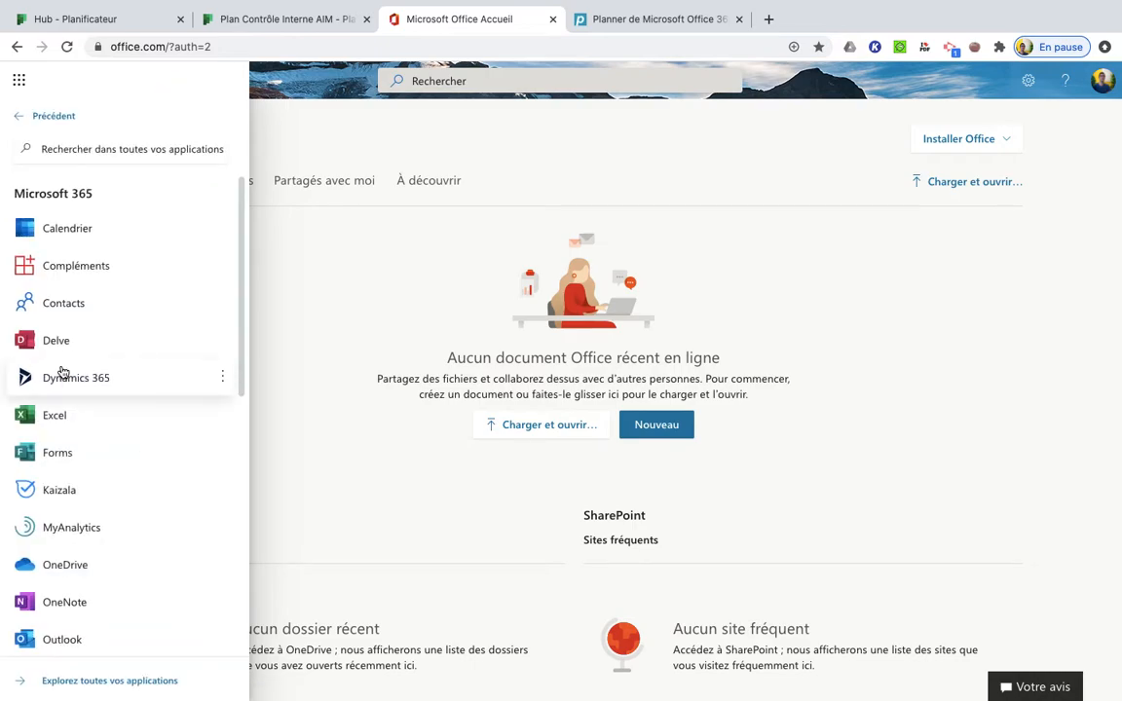
pyautogui.scroll(-3, 143, 483)
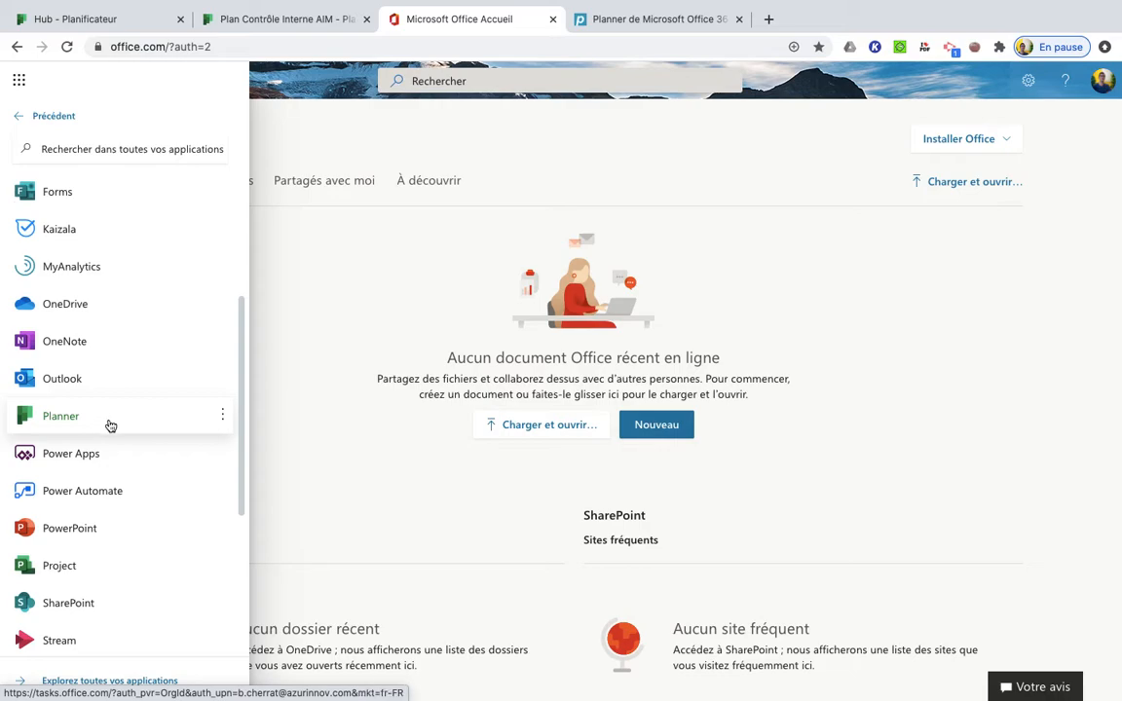
pyautogui.click(105, 425)
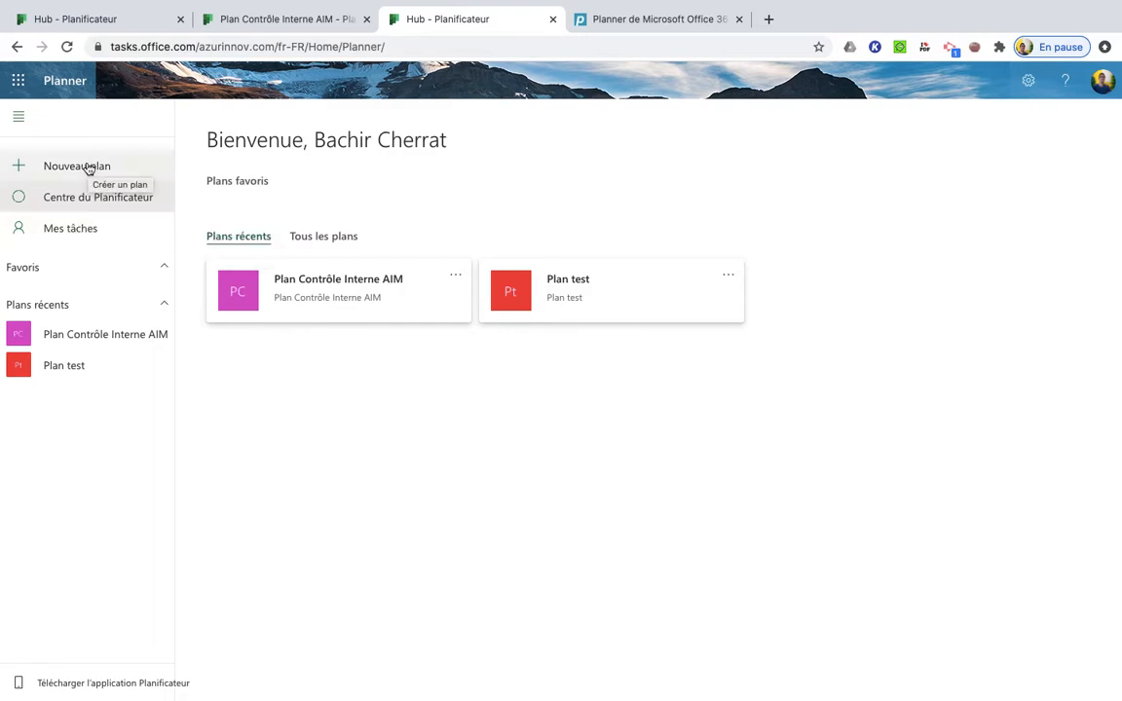
# Create a new public plan named "AIM test"
pyautogui.click(138, 168)
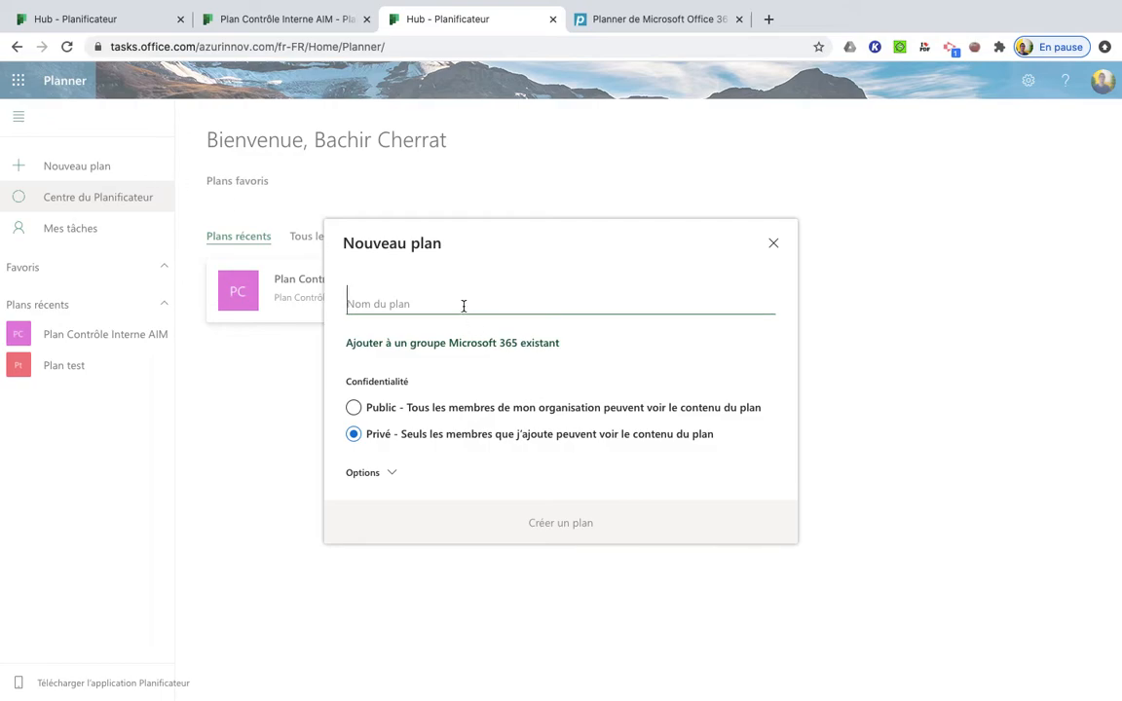
pyautogui.write('AIM test')
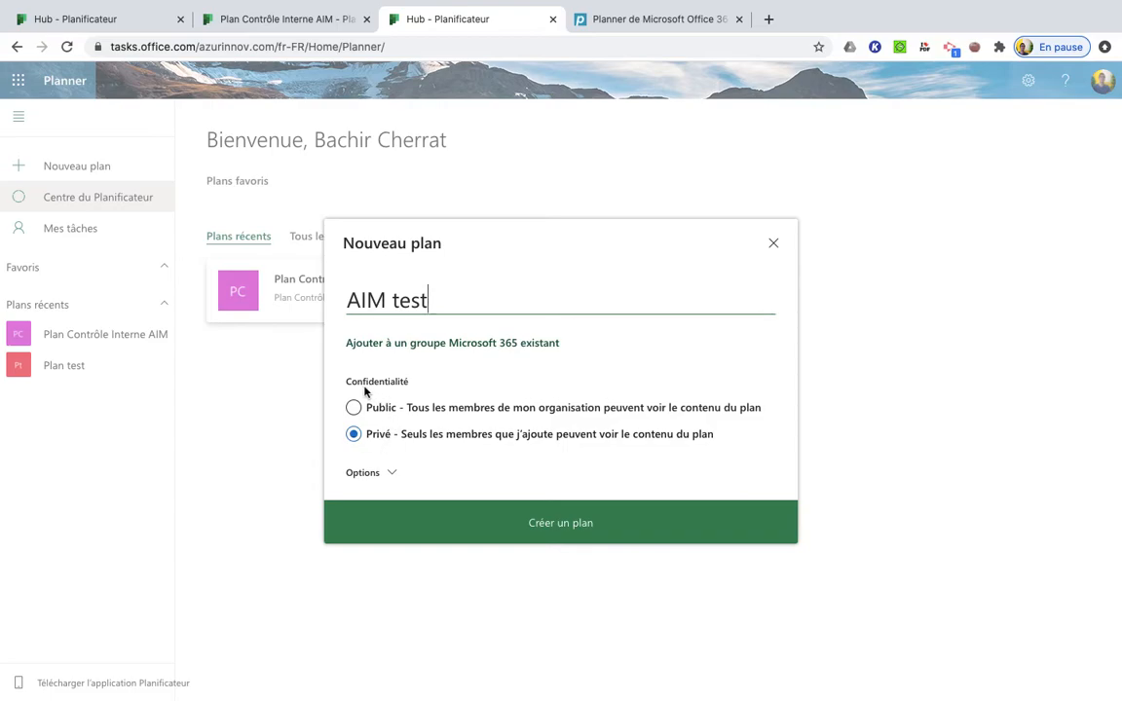
pyautogui.click(353, 407)
pyautogui.click(453, 523)
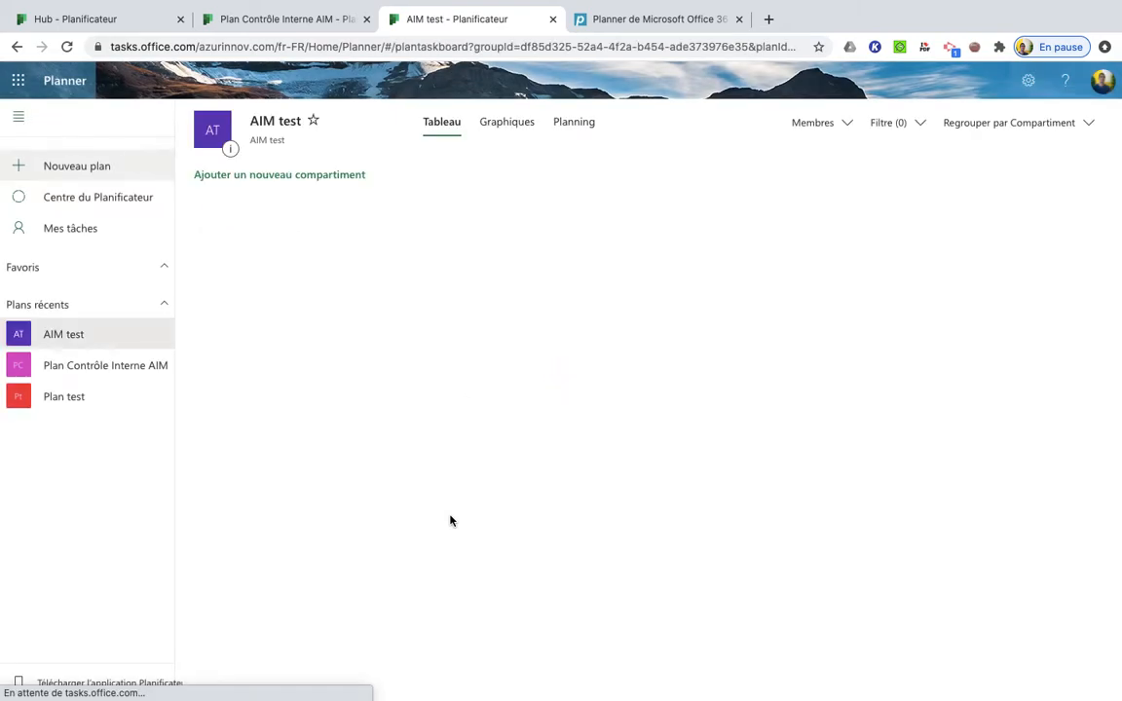
# Rename the "À faire" bucket of the AIM test plan as "Reporting"
pyautogui.click(406, 217)
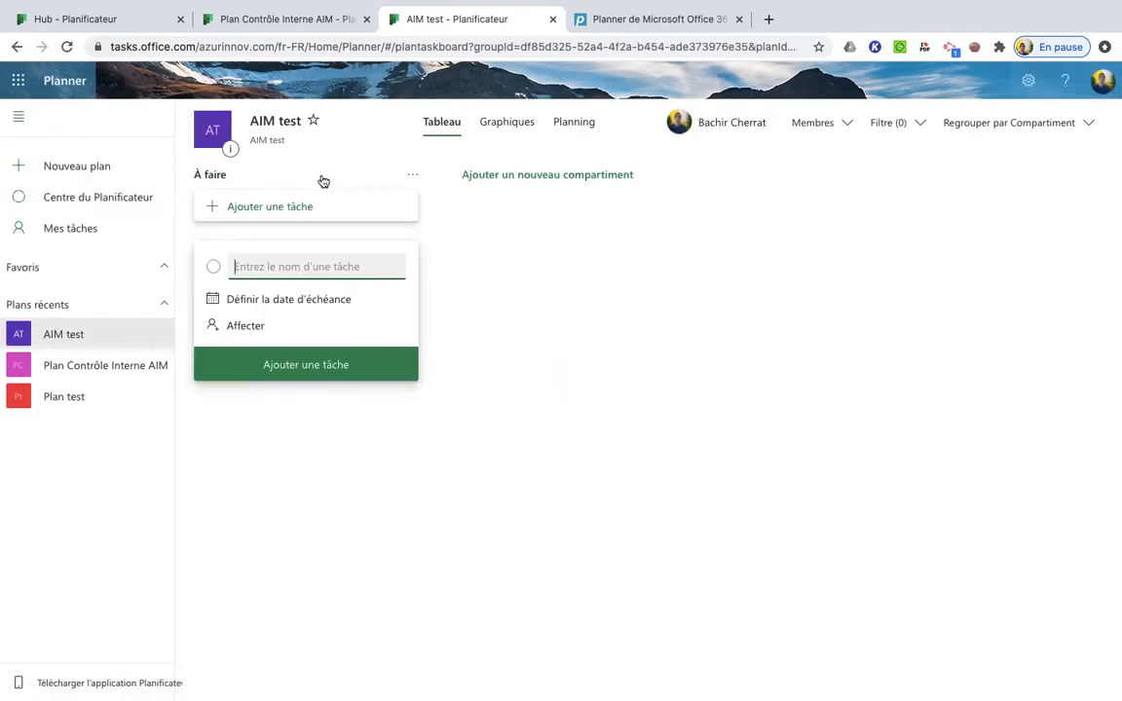
pyautogui.click(234, 177)
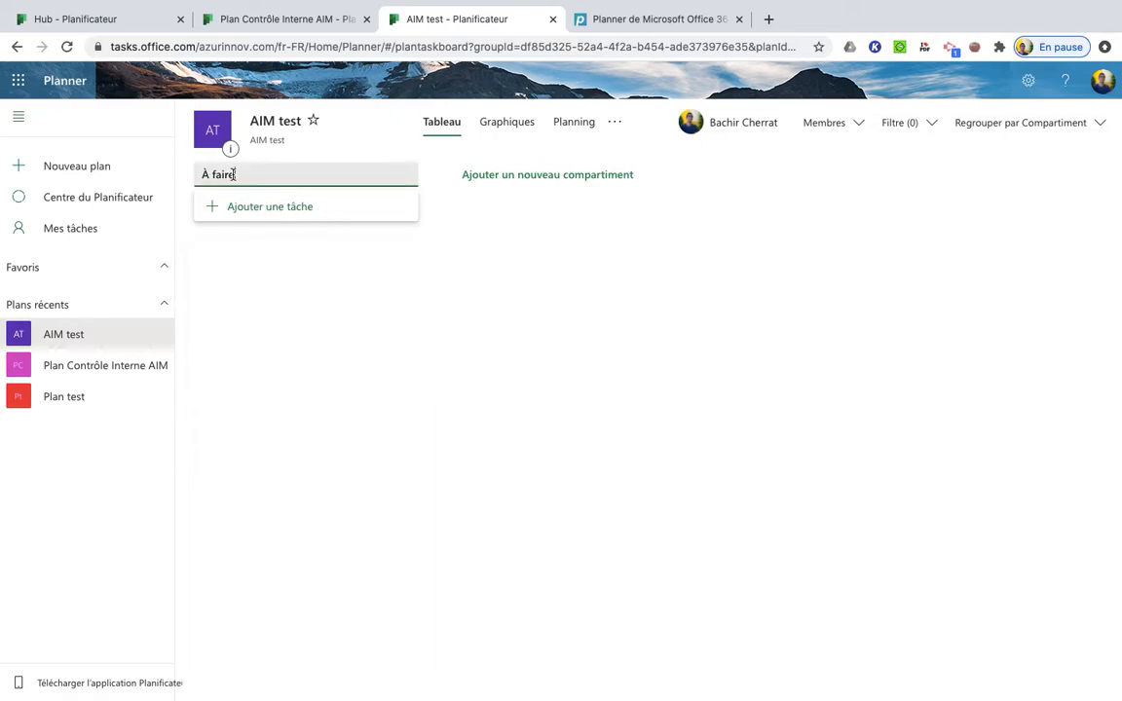
pyautogui.moveTo(234, 175); pyautogui.dragTo(192, 178)
pyautogui.write('Reporting')
# Add two more buckets to the board, named "Administration" and "Dealflow"
pyautogui.click(490, 176)
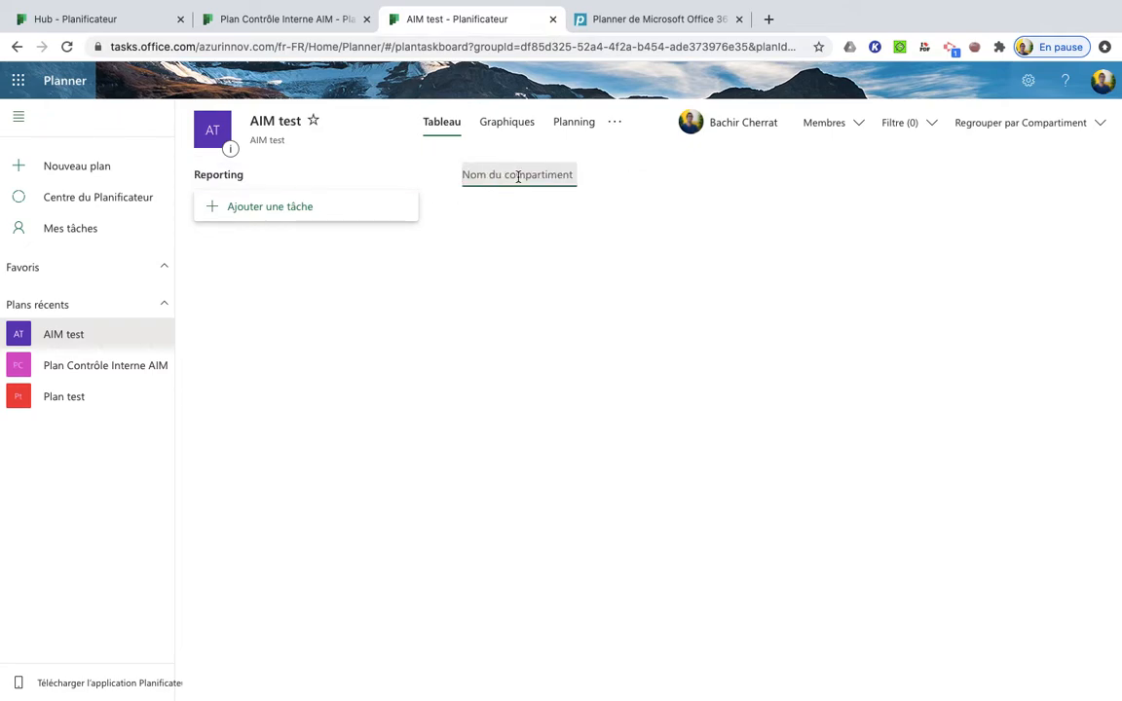
pyautogui.write('Admi')
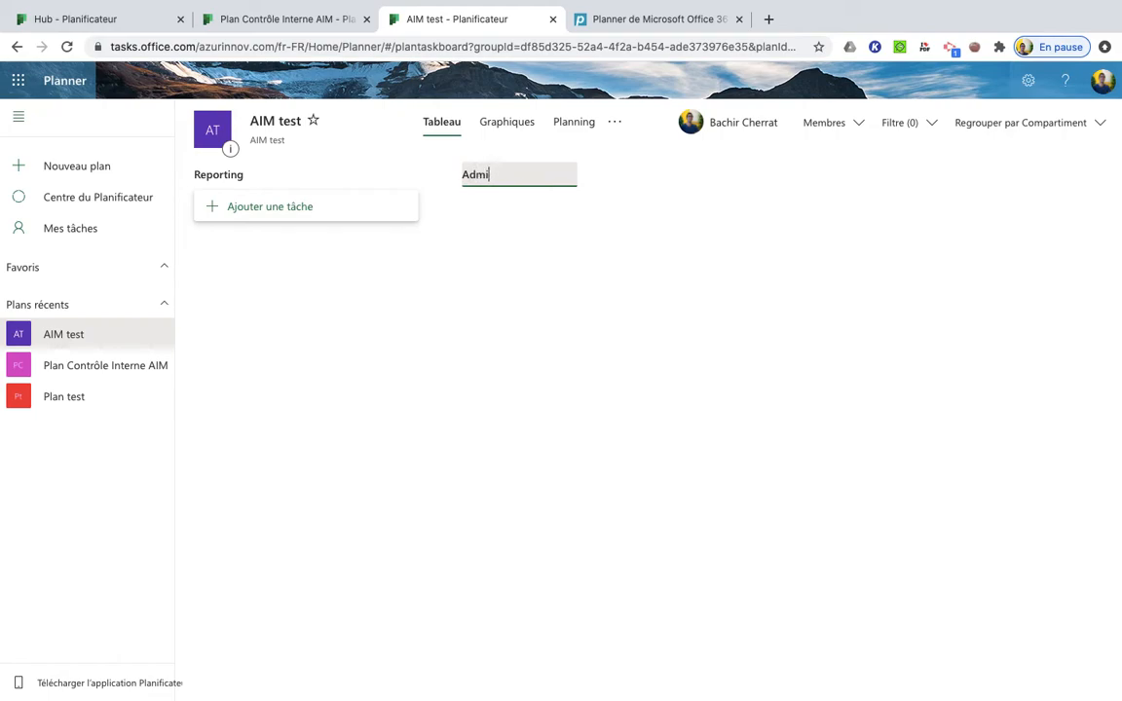
pyautogui.write('nistration')
pyautogui.press('Return')
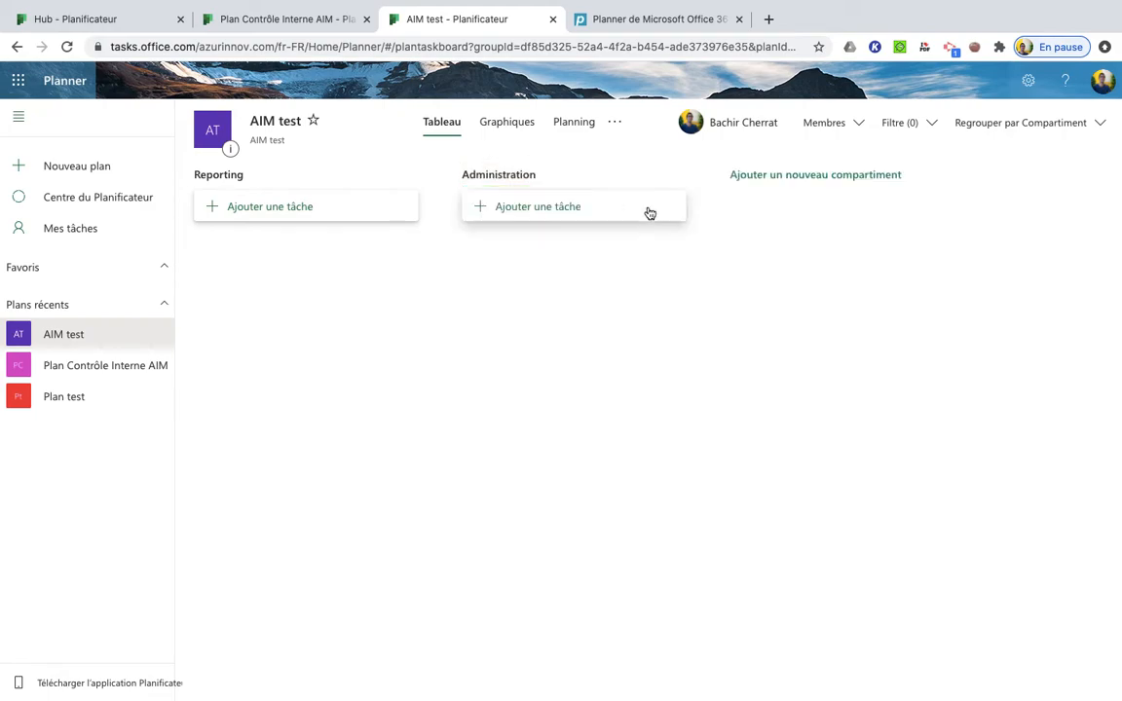
pyautogui.click(779, 173)
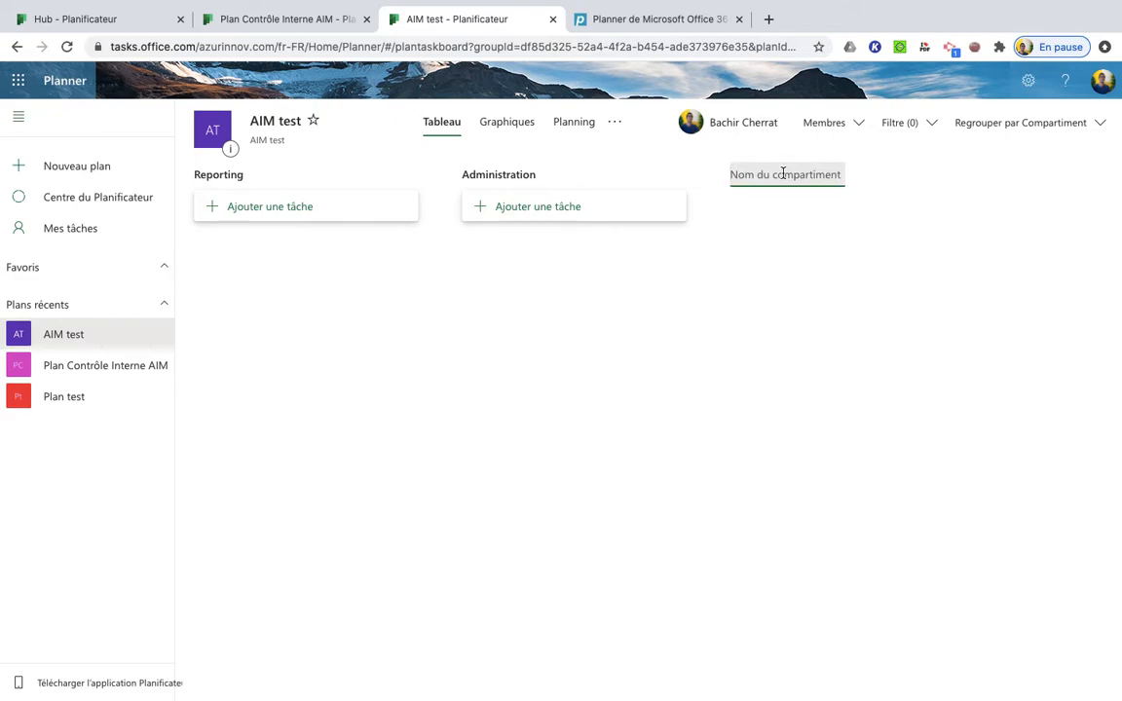
pyautogui.write('Deald')
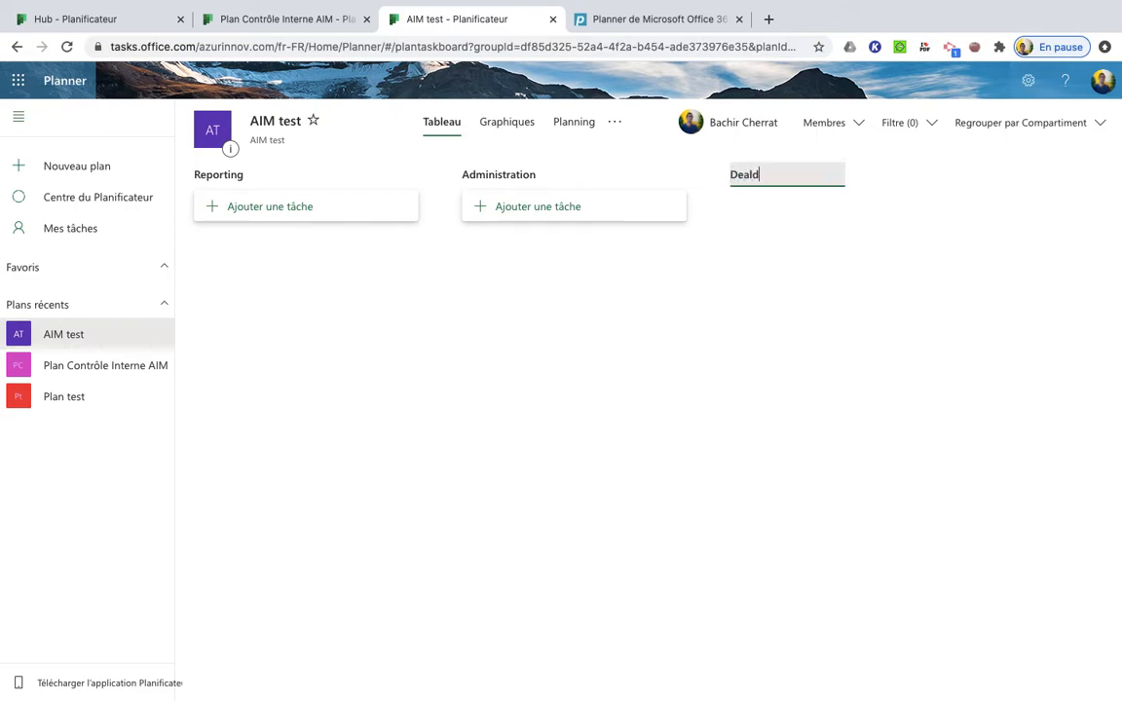
pyautogui.press('BackSpace')
pyautogui.write('flow')
pyautogui.press('Return')
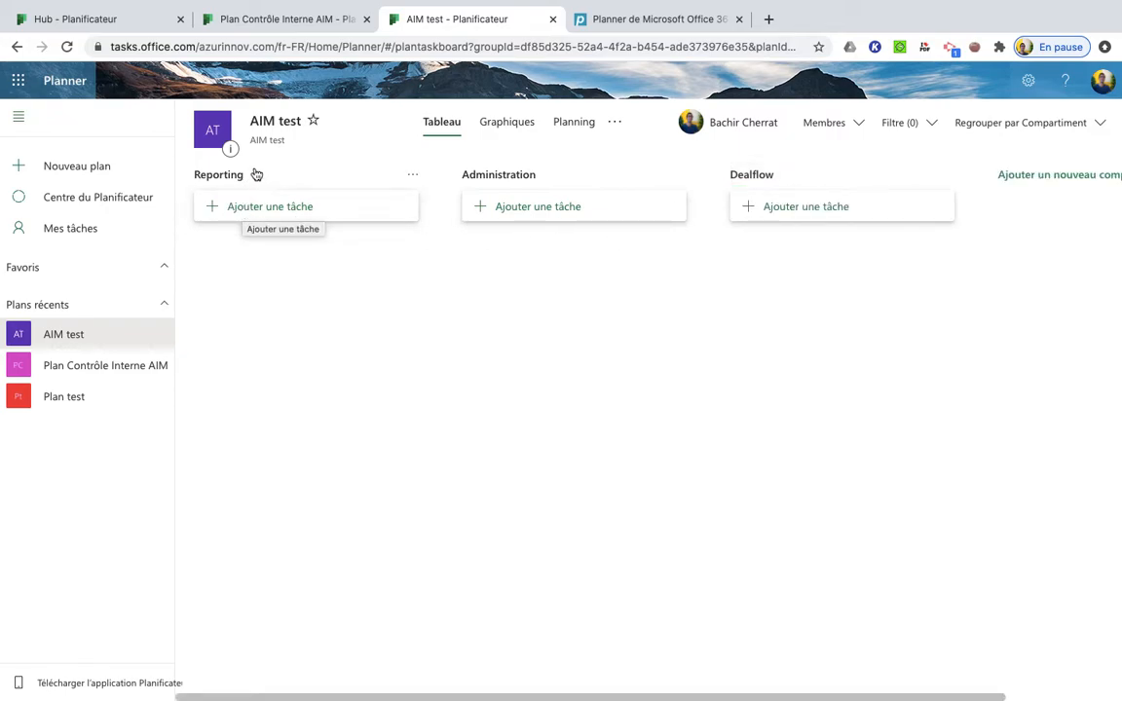
# Start a task "Reporting trimestriel T3" in the Reporting bucket with a due date of 15 November 2020
pyautogui.click(253, 209)
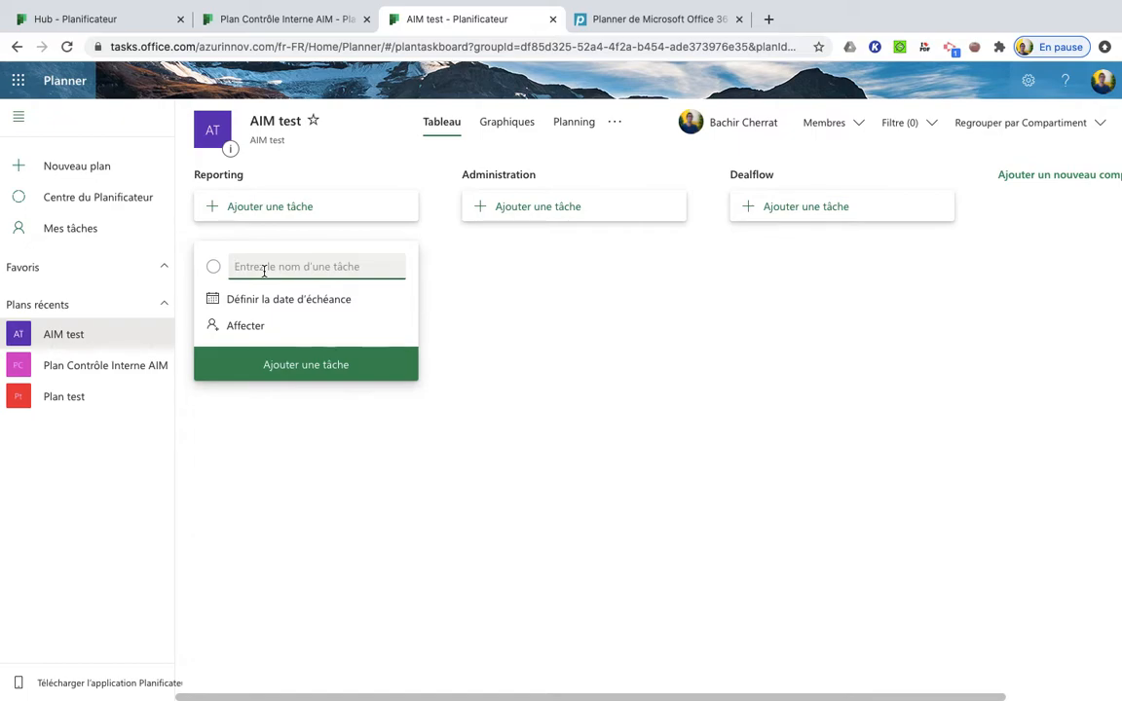
pyautogui.write('Reporting trimestriel T3')
pyautogui.click(258, 304)
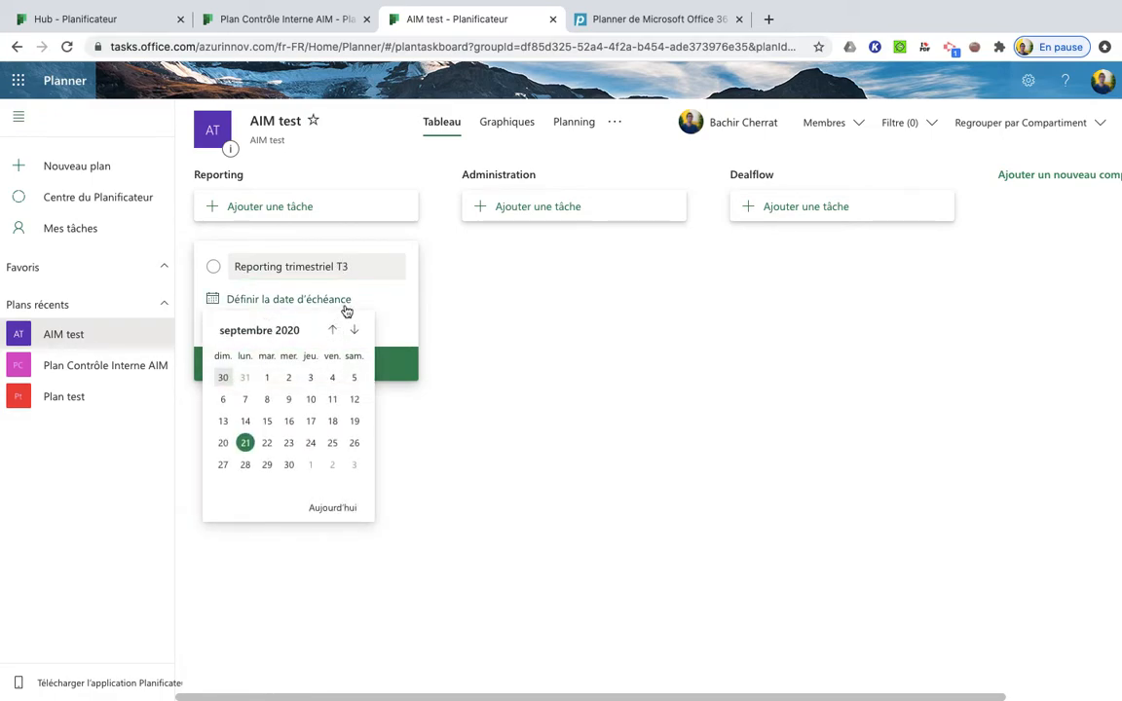
pyautogui.click(354, 331)
pyautogui.click(354, 331)
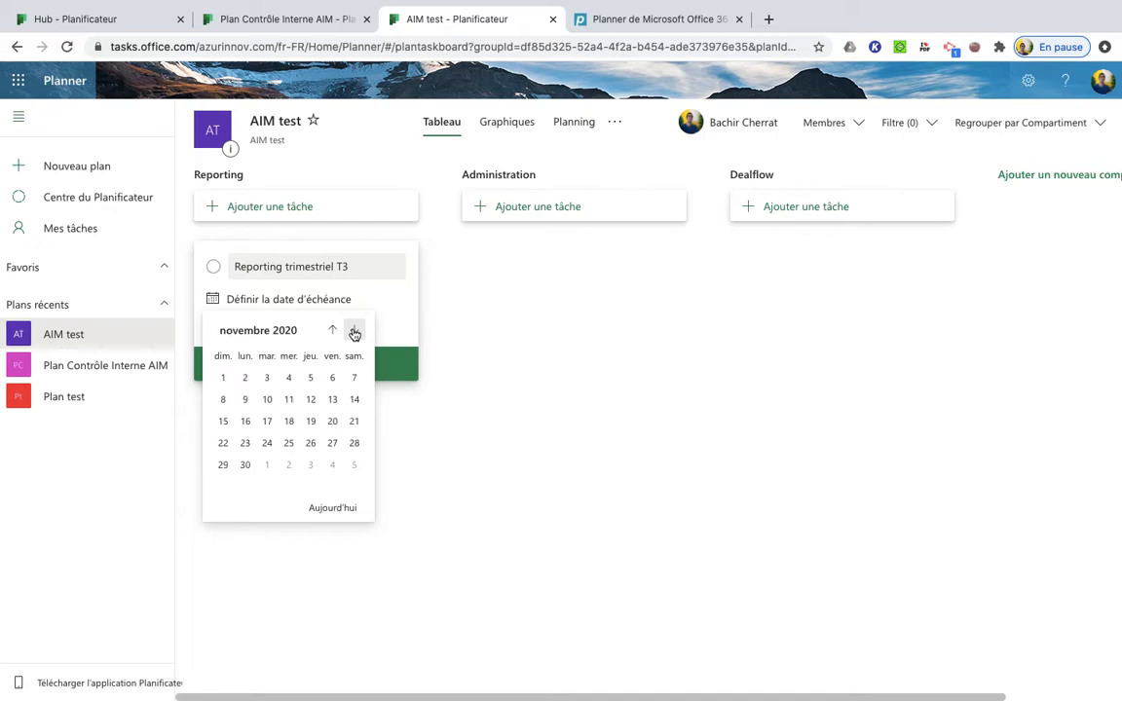
pyautogui.click(225, 420)
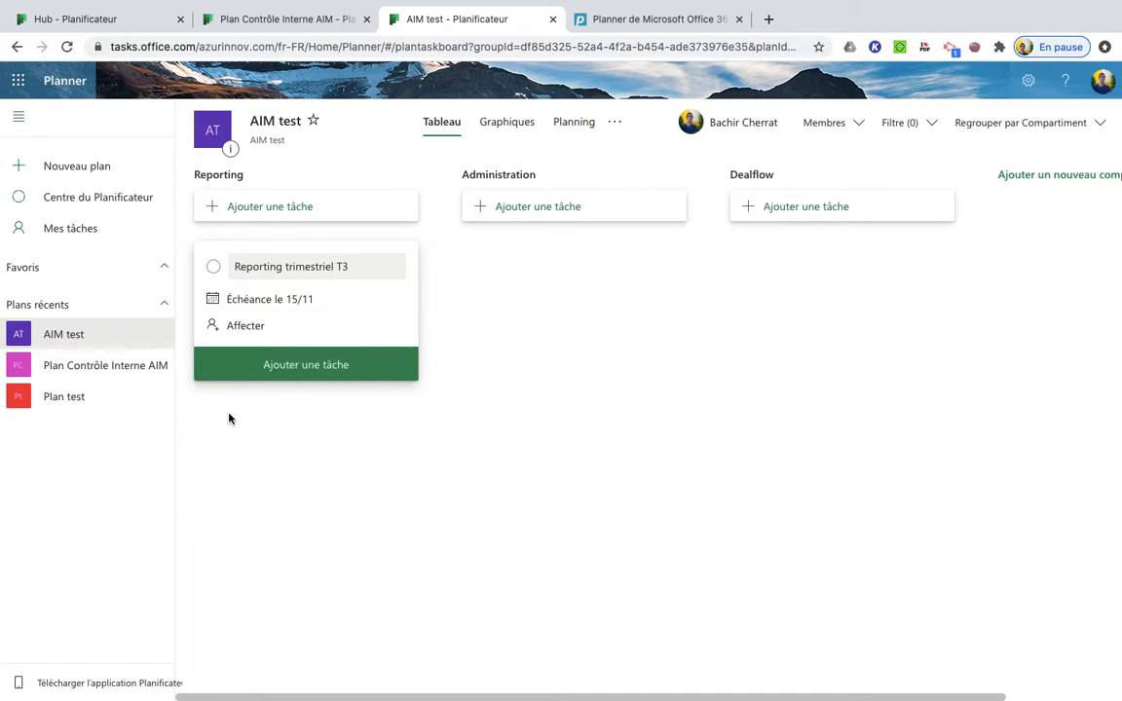
# Assign the new reporting task to the plan's only listed member and add it to the bucket
pyautogui.click(246, 327)
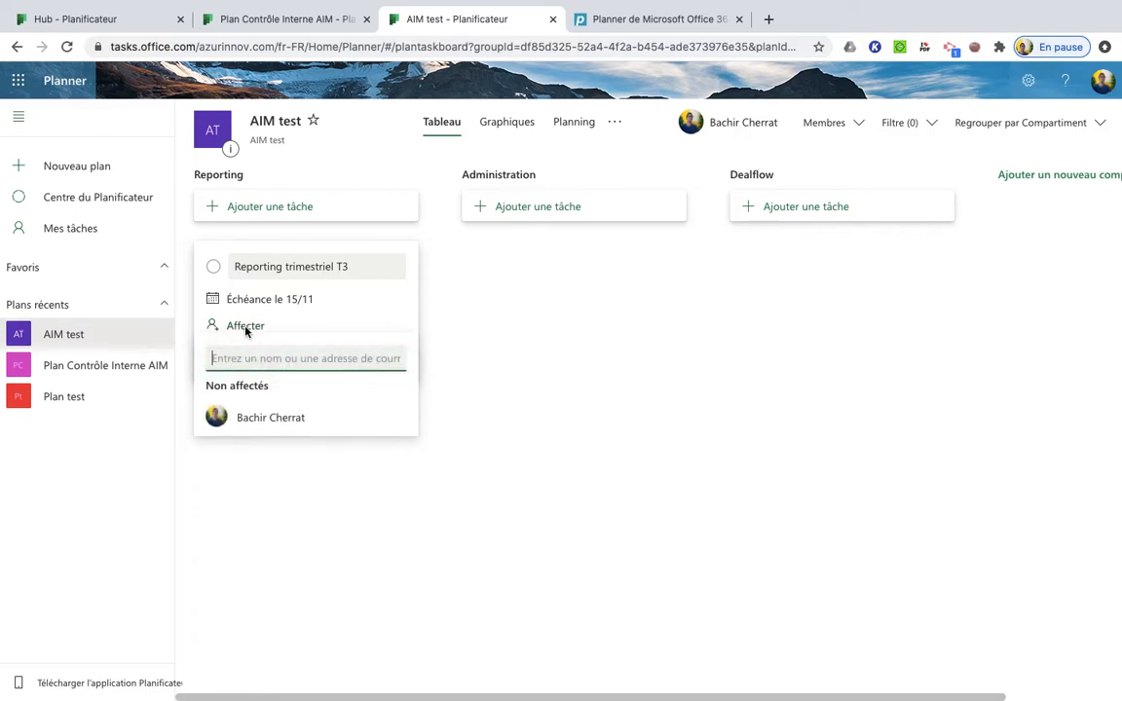
pyautogui.click(253, 418)
pyautogui.click(499, 441)
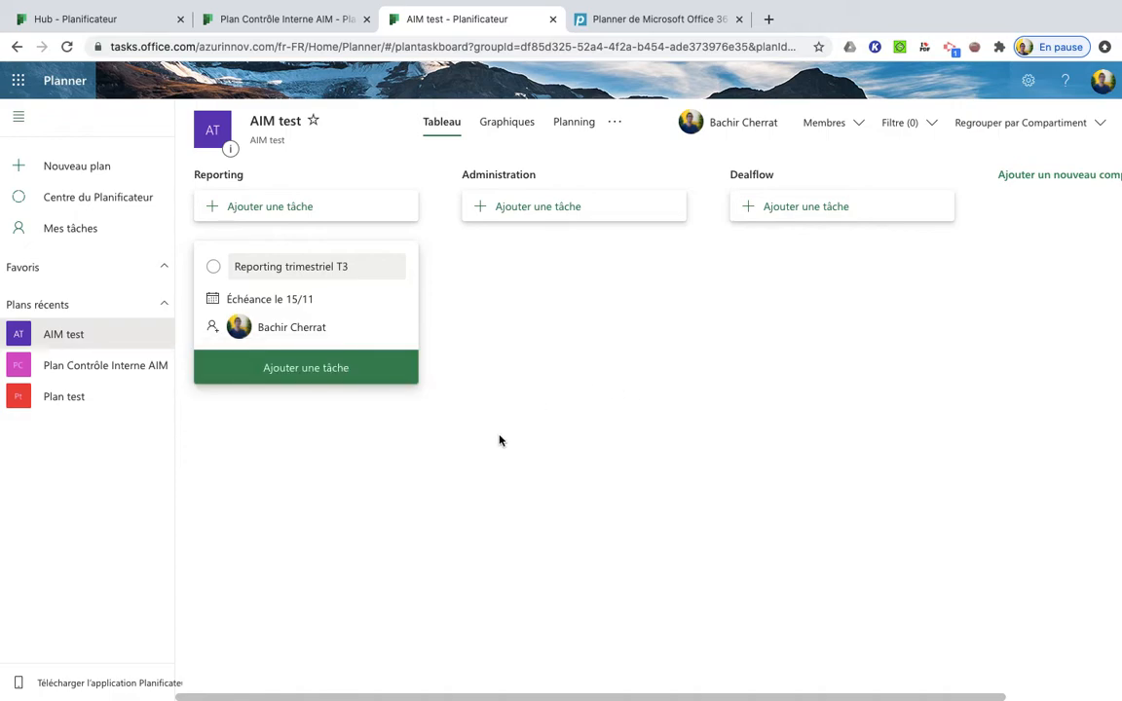
pyautogui.click(342, 382)
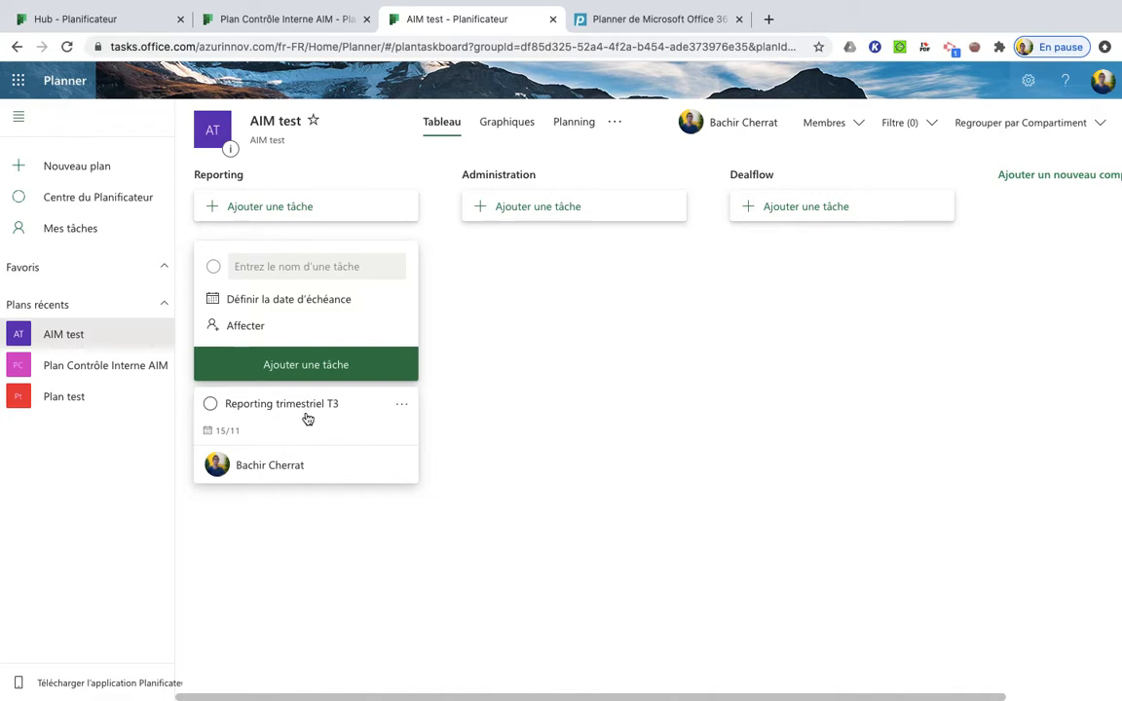
# Open the details of the "Reporting trimestriel T3" task and look through its available bucket and progress options
pyautogui.click(307, 419)
pyautogui.click(291, 282)
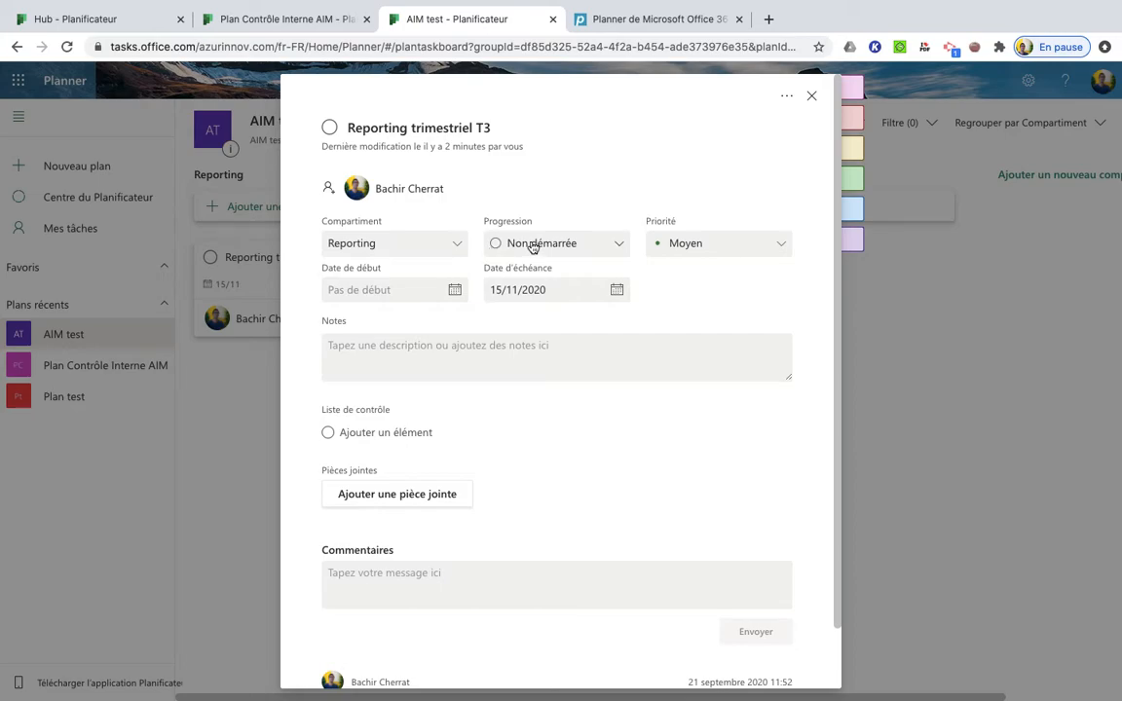
pyautogui.click(454, 245)
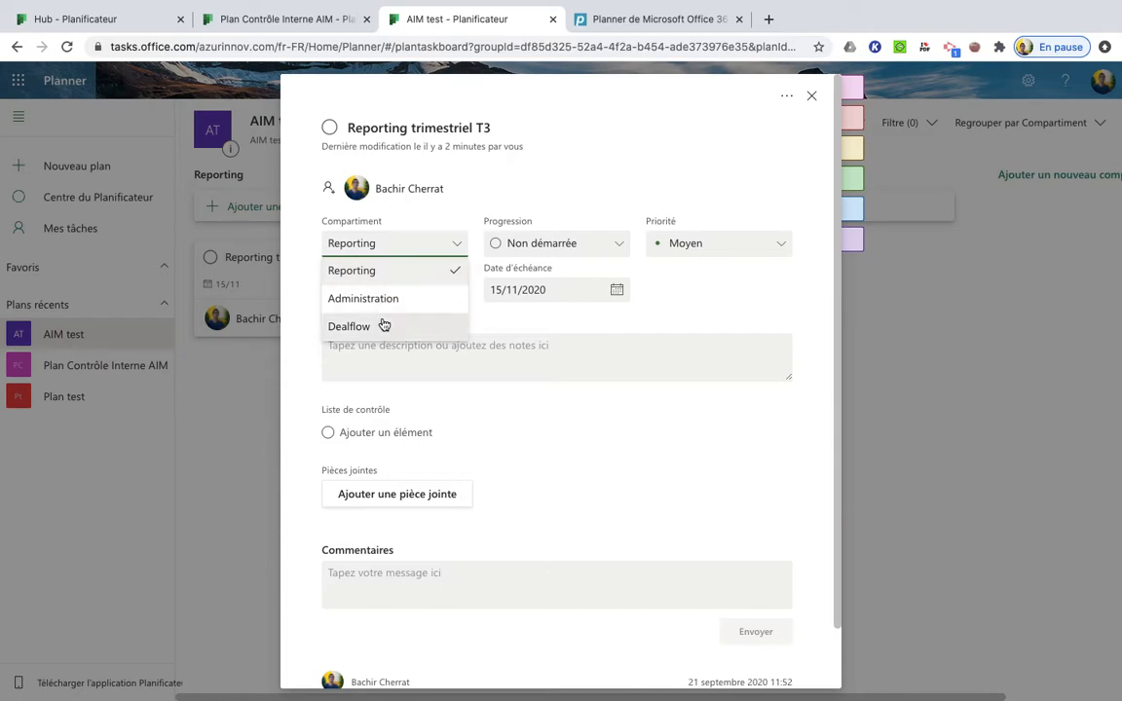
pyautogui.click(591, 250)
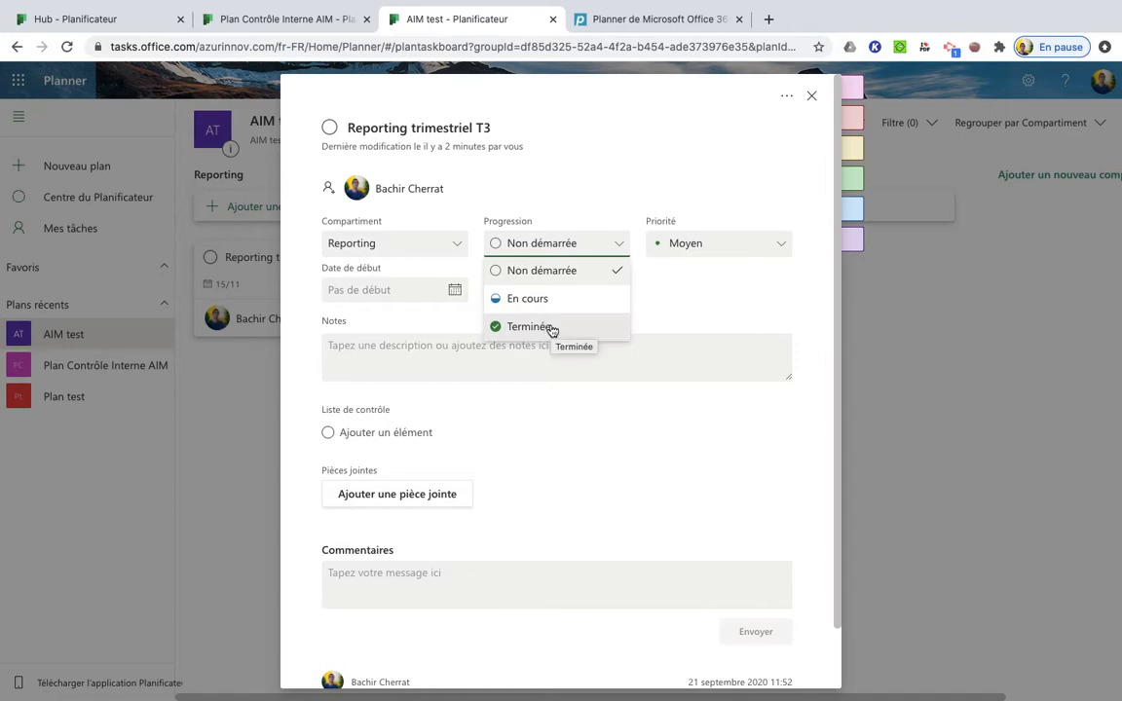
pyautogui.click(728, 300)
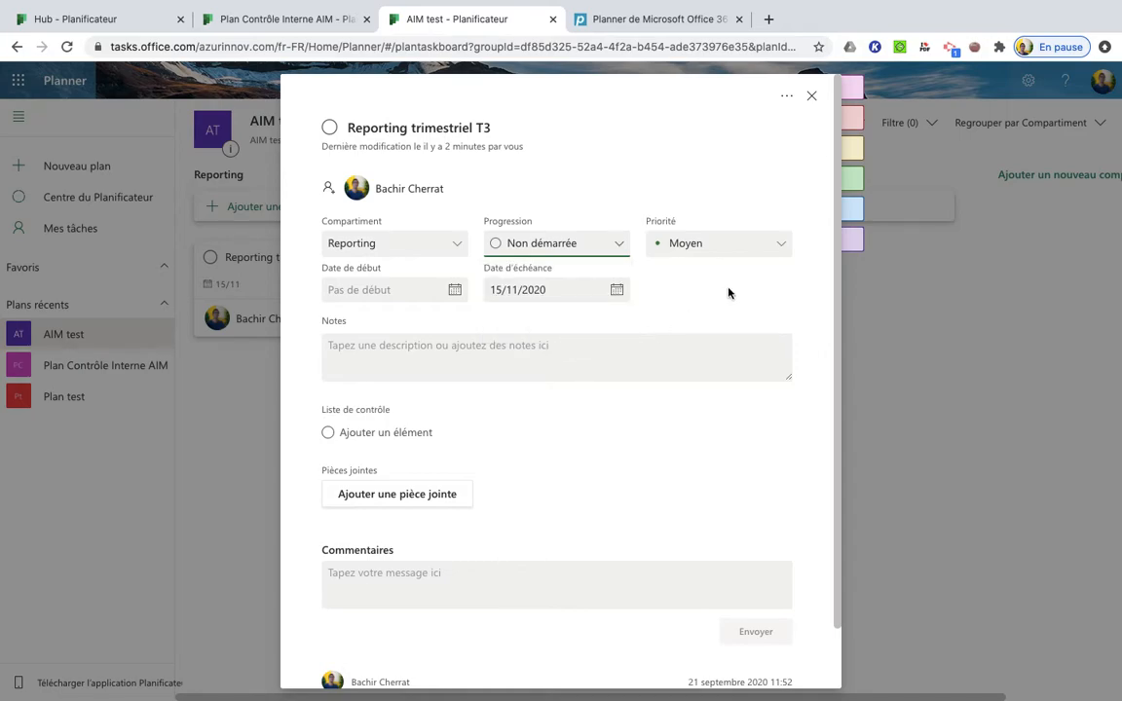
# Set the task's priority to Important and its start date to 15/10/2020
pyautogui.click(759, 244)
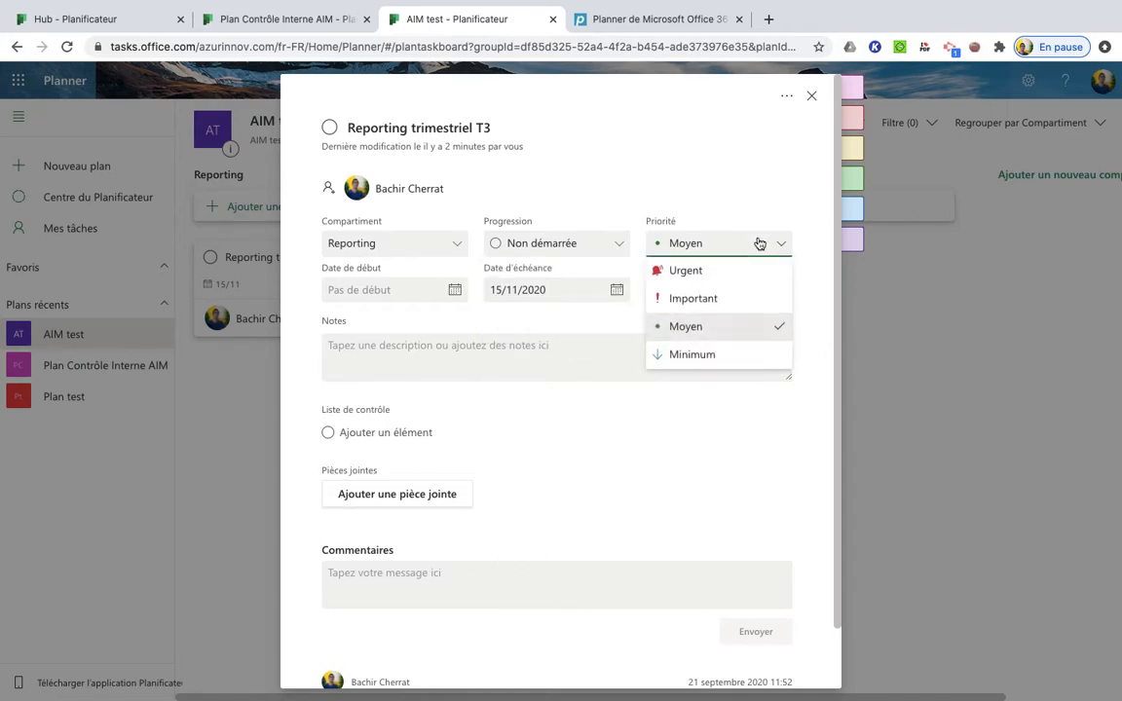
pyautogui.click(690, 302)
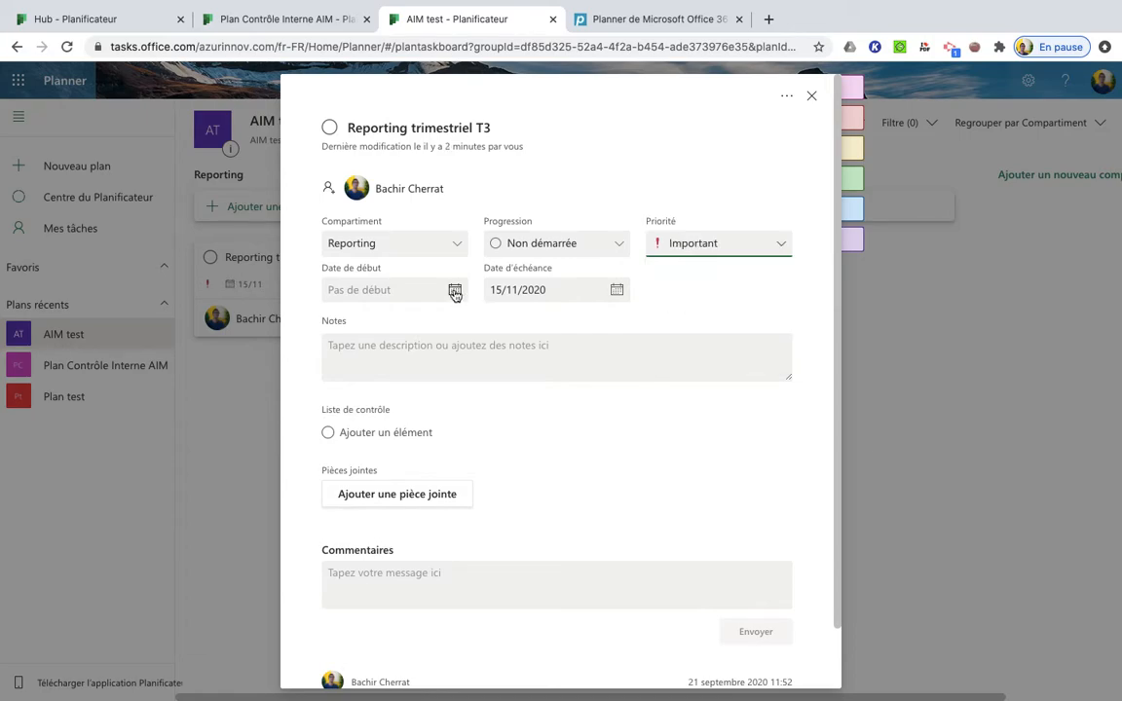
pyautogui.click(412, 289)
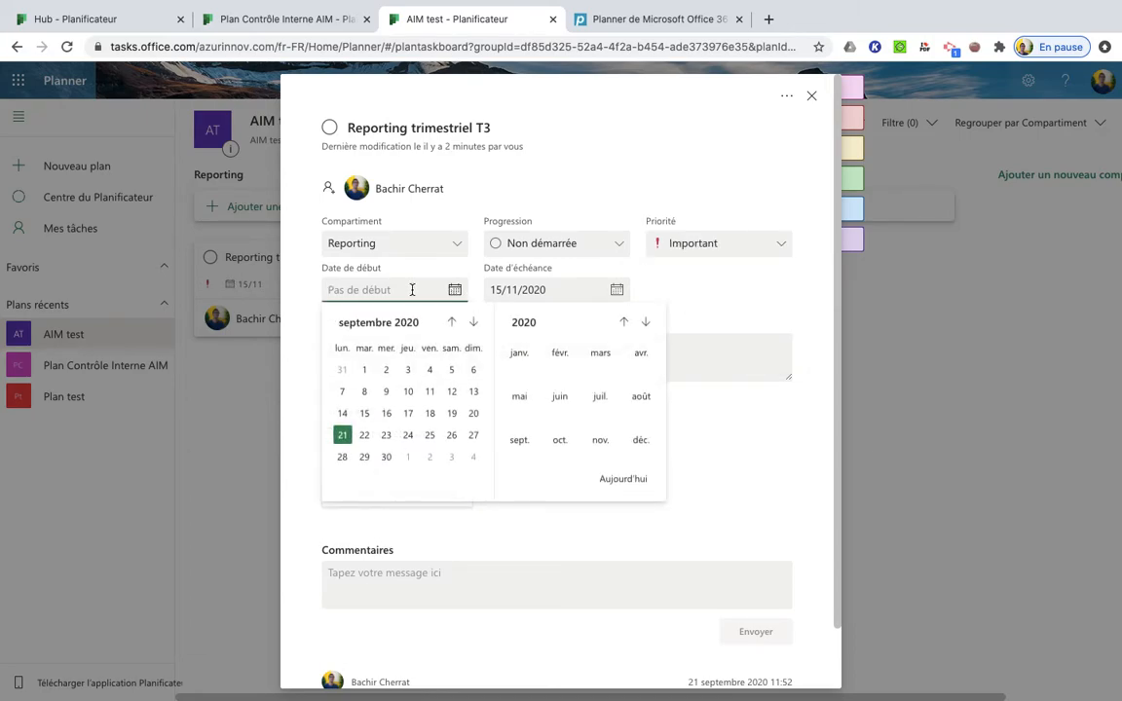
pyautogui.click(473, 323)
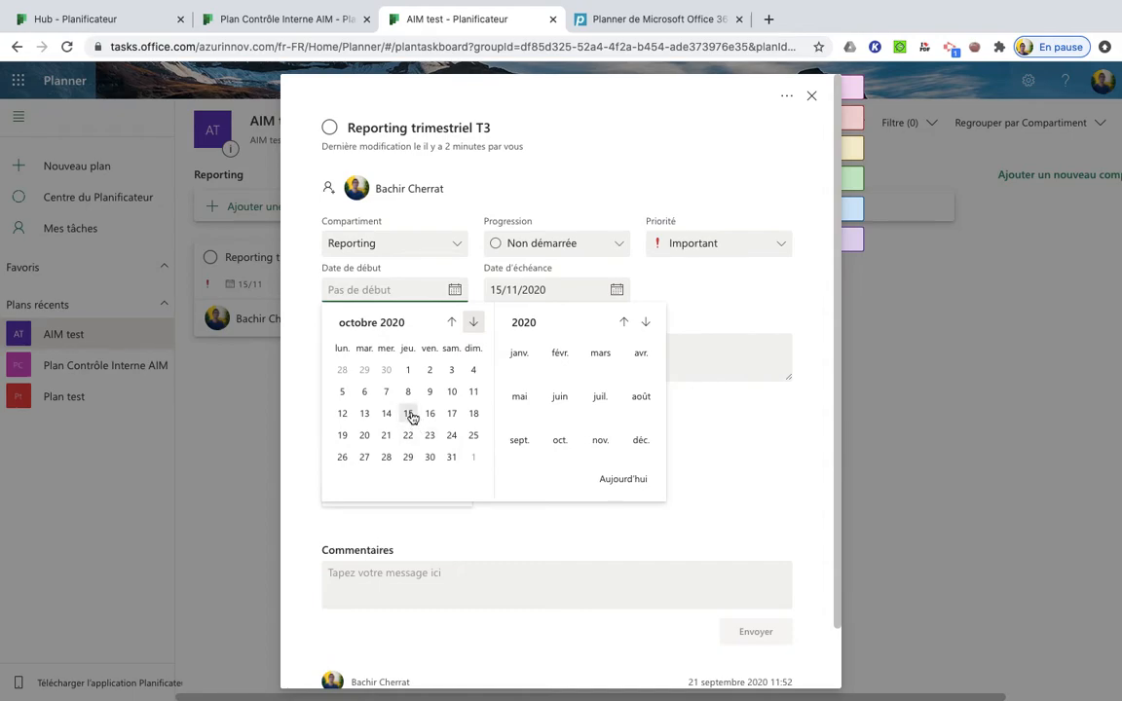
pyautogui.click(409, 414)
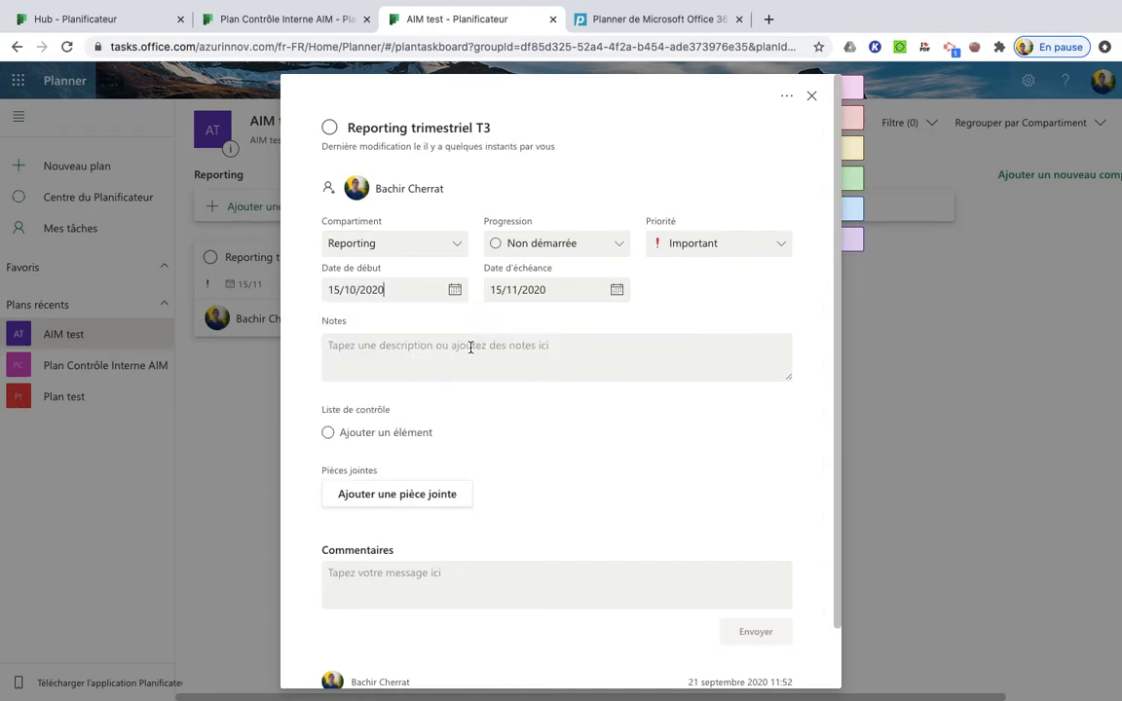
# Enter the note "Reporting à soumettre aux investisseurs" for the "Reporting trimestriel T3" task
pyautogui.click(432, 355)
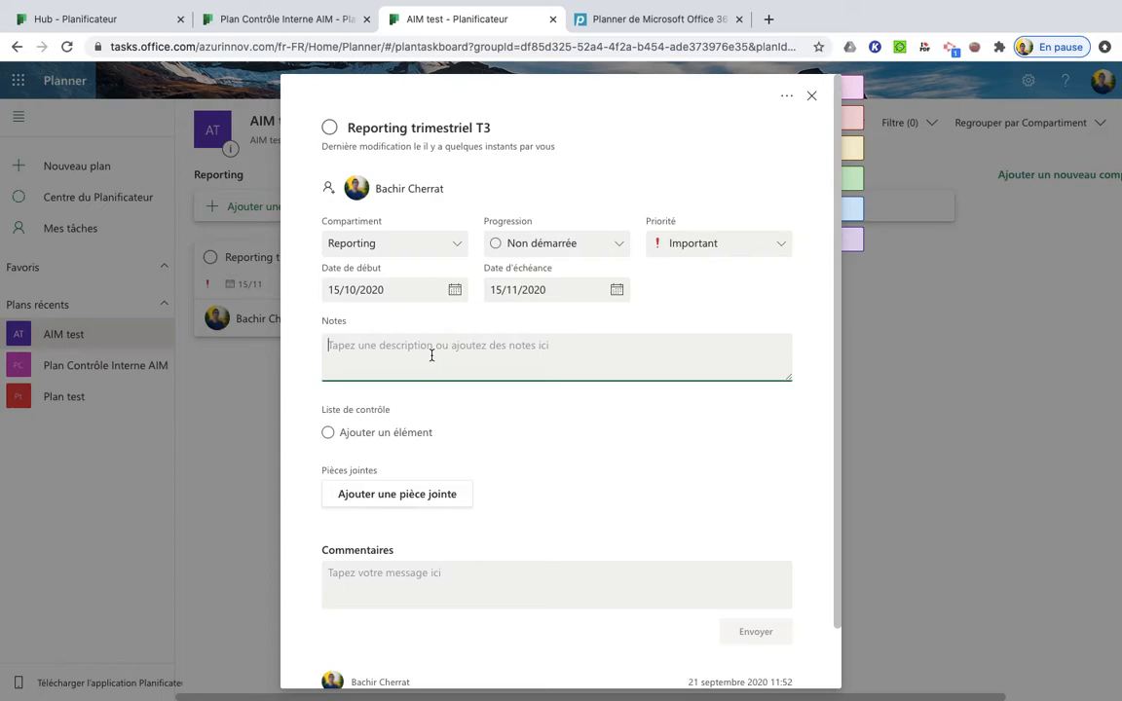
pyautogui.write('REpo')
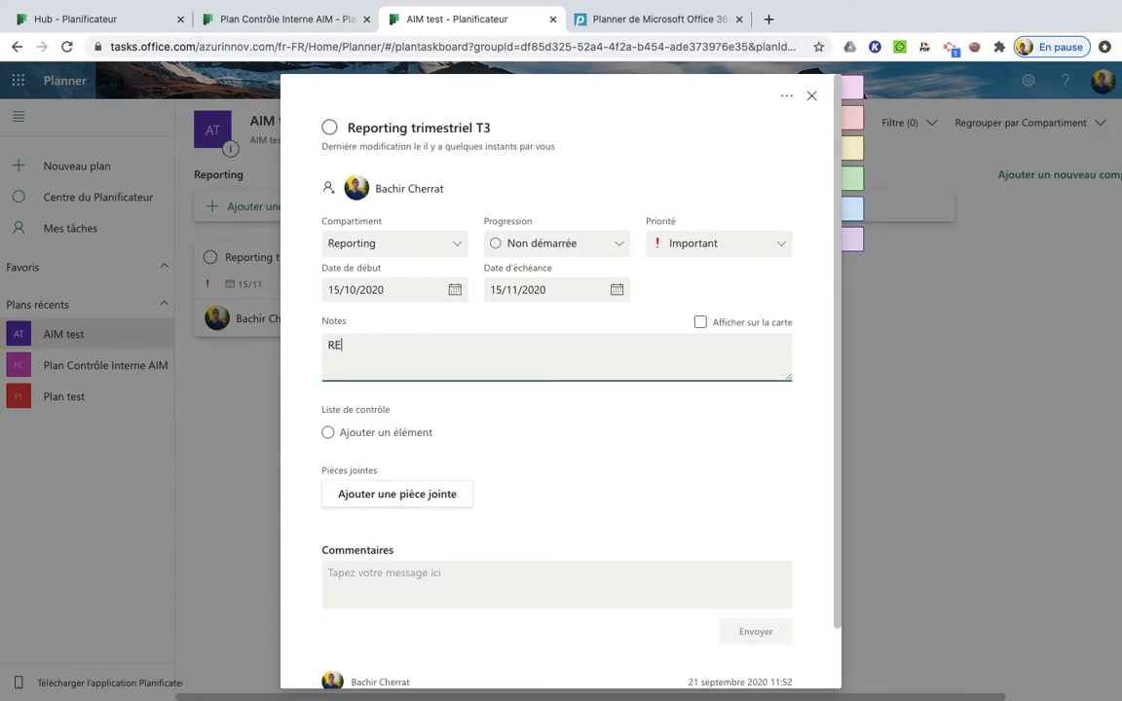
pyautogui.press('BackSpace')
pyautogui.write('porting aà sume')
pyautogui.press('BackSpace')
pyautogui.press('BackSpace')
pyautogui.write('oumettre aux investisseurs')
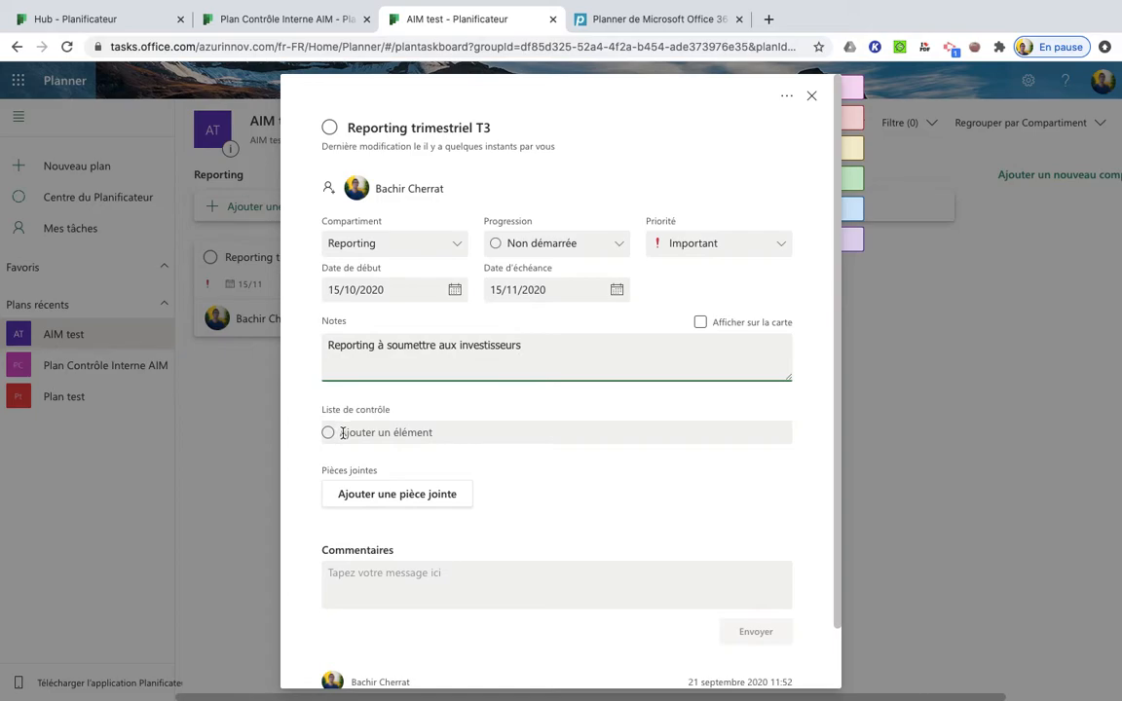
# Add the checklist items "Étude macro", "états financiers" and "Pipeline" to the task
pyautogui.click(341, 433)
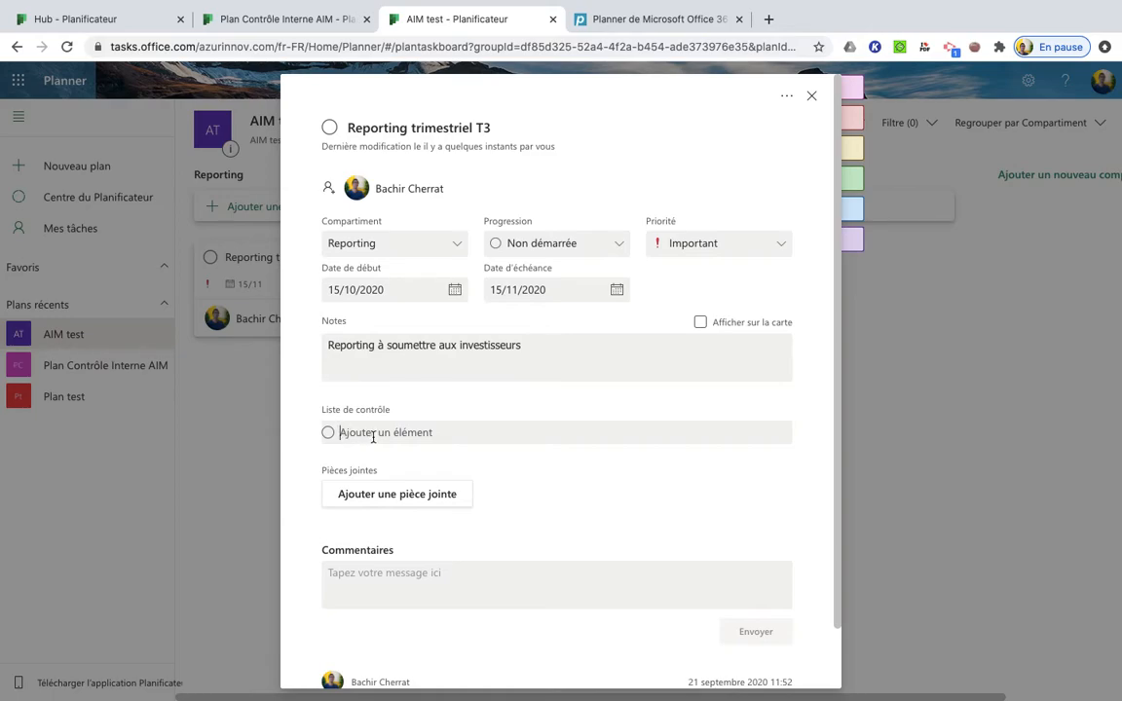
pyautogui.write('Étude macro')
pyautogui.press('Return')
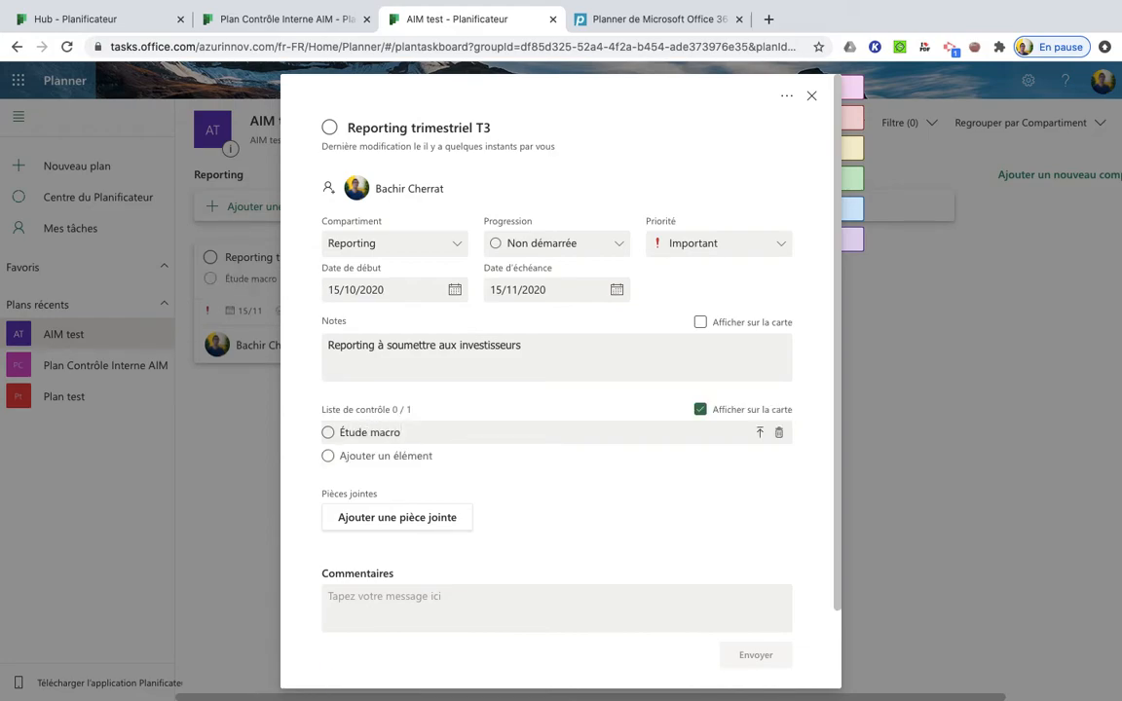
pyautogui.write('états fina')
pyautogui.press('Return')
pyautogui.write('Pipeline')
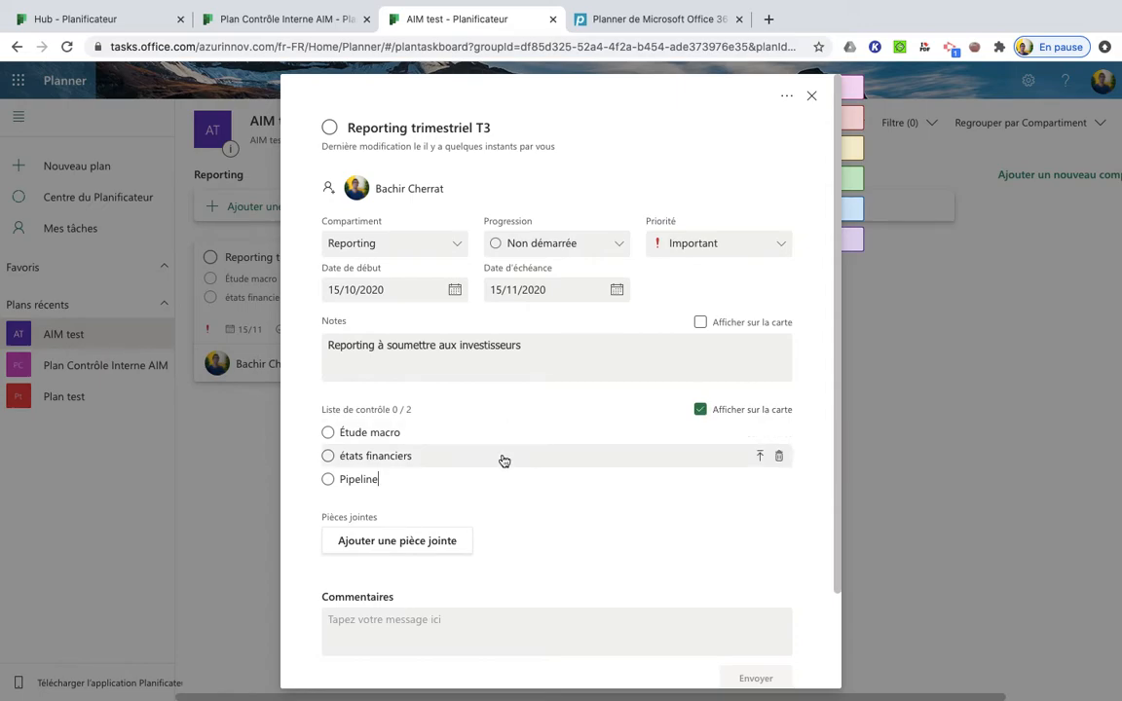
# Turn the checklist's display on the task card off, check the board, and turn it back on
pyautogui.click(693, 411)
pyautogui.click(851, 413)
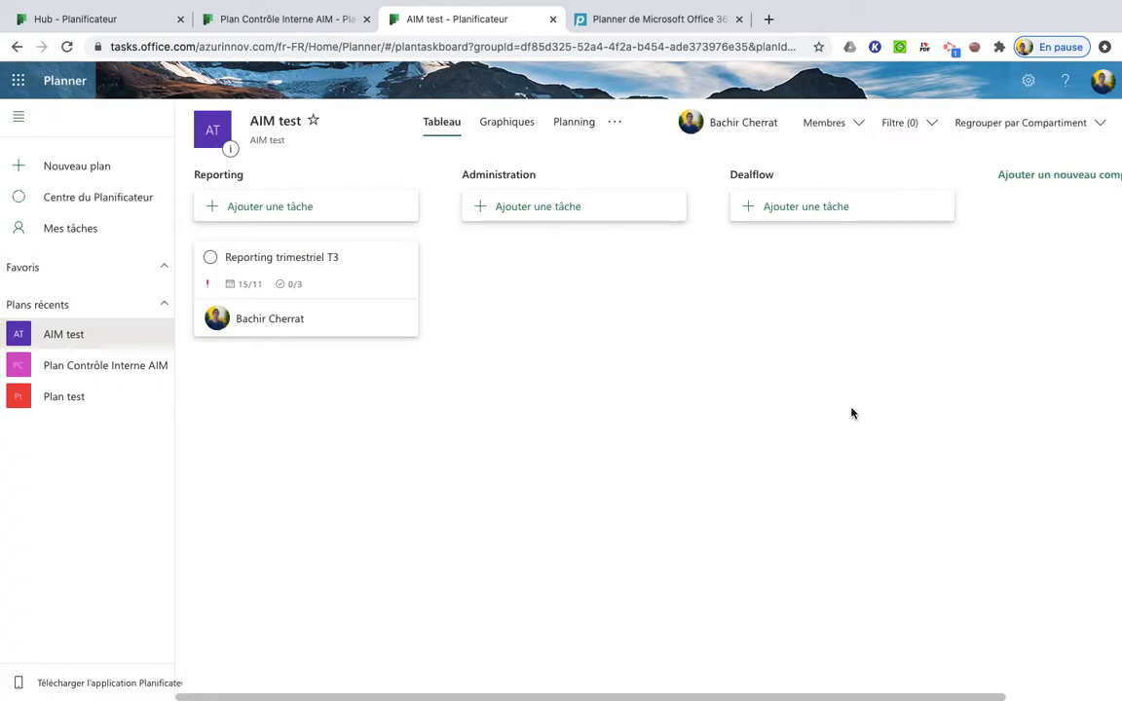
pyautogui.click(342, 290)
pyautogui.click(700, 410)
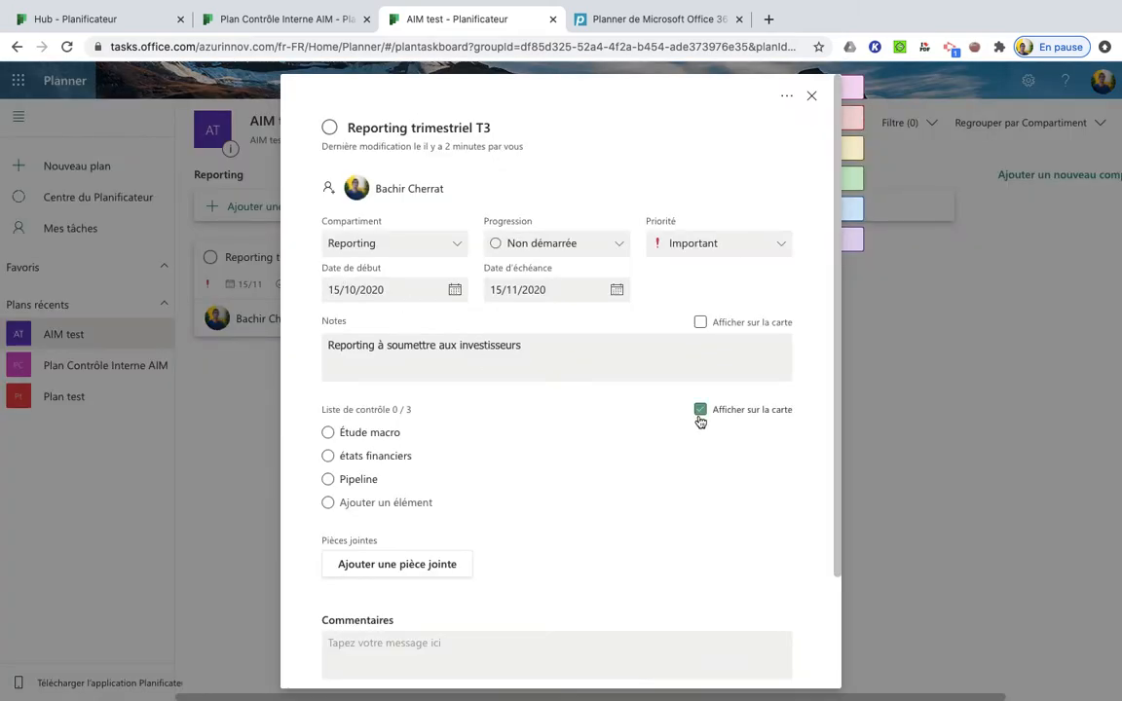
pyautogui.click(934, 391)
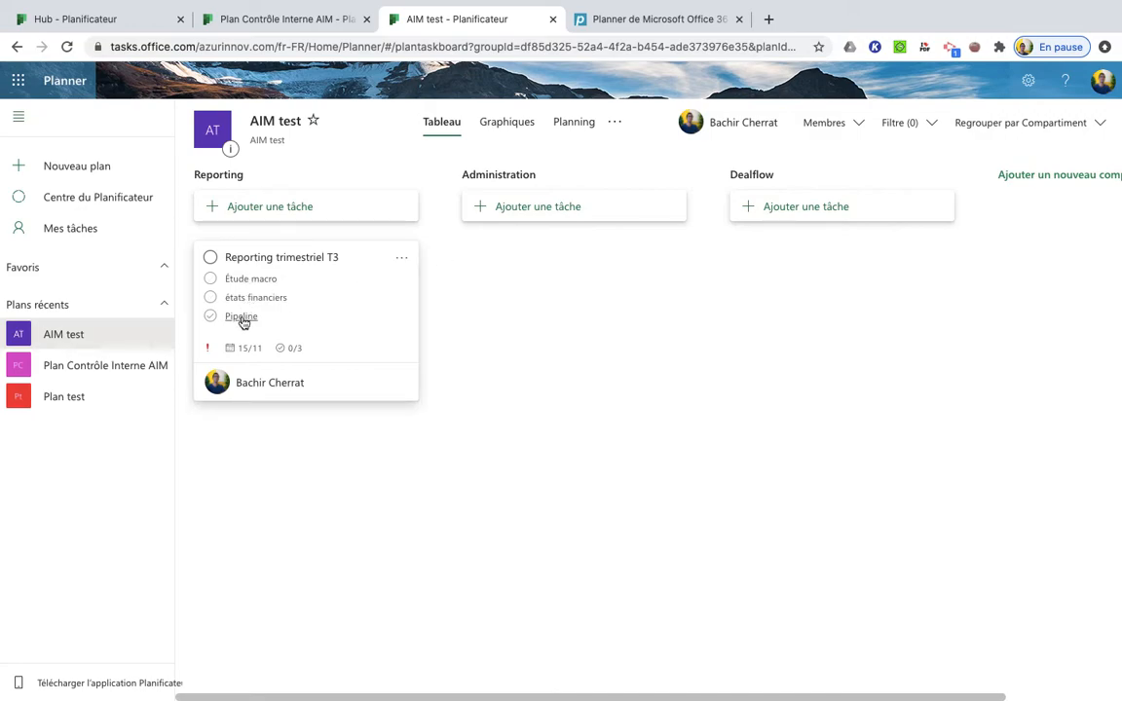
# Mark "Étude macro" and "états financiers" as complete from the card and reset both to incomplete in the task details
pyautogui.click(211, 280)
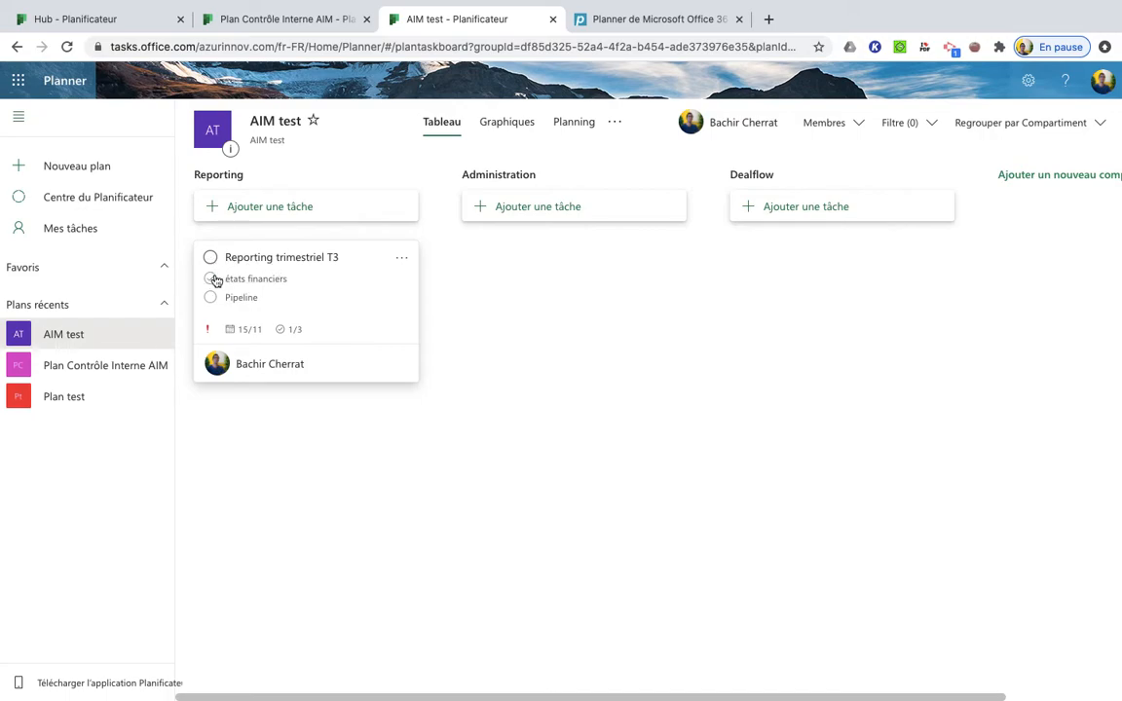
pyautogui.click(212, 280)
pyautogui.click(317, 289)
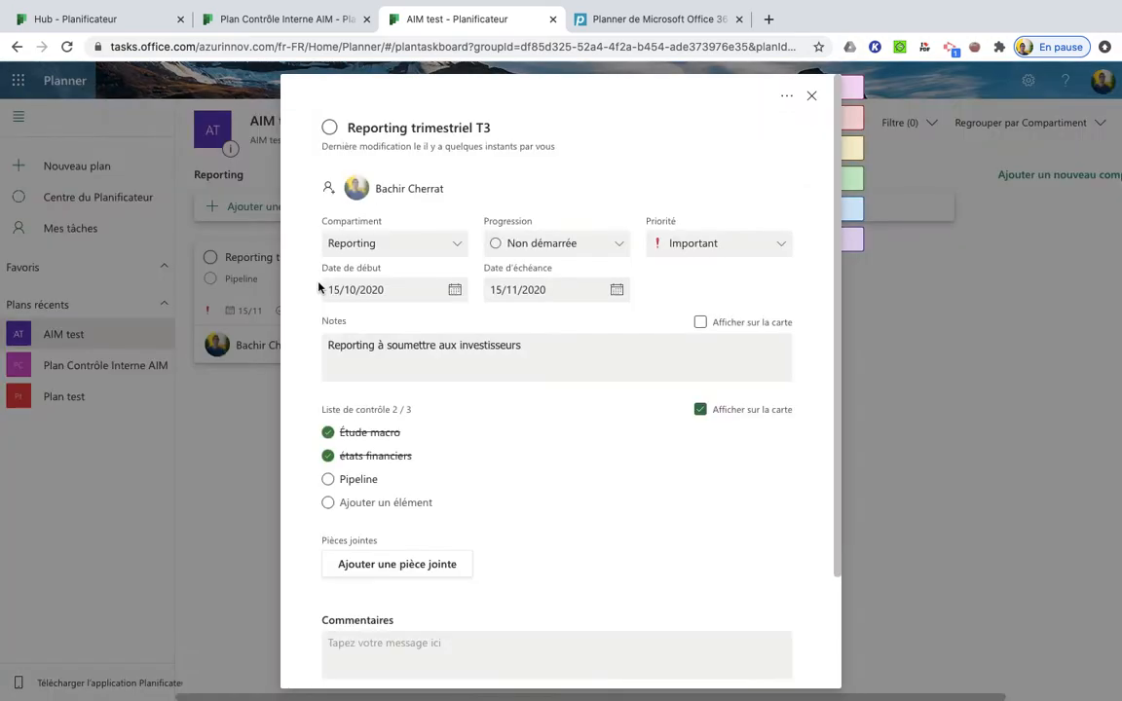
pyautogui.click(351, 434)
pyautogui.click(328, 432)
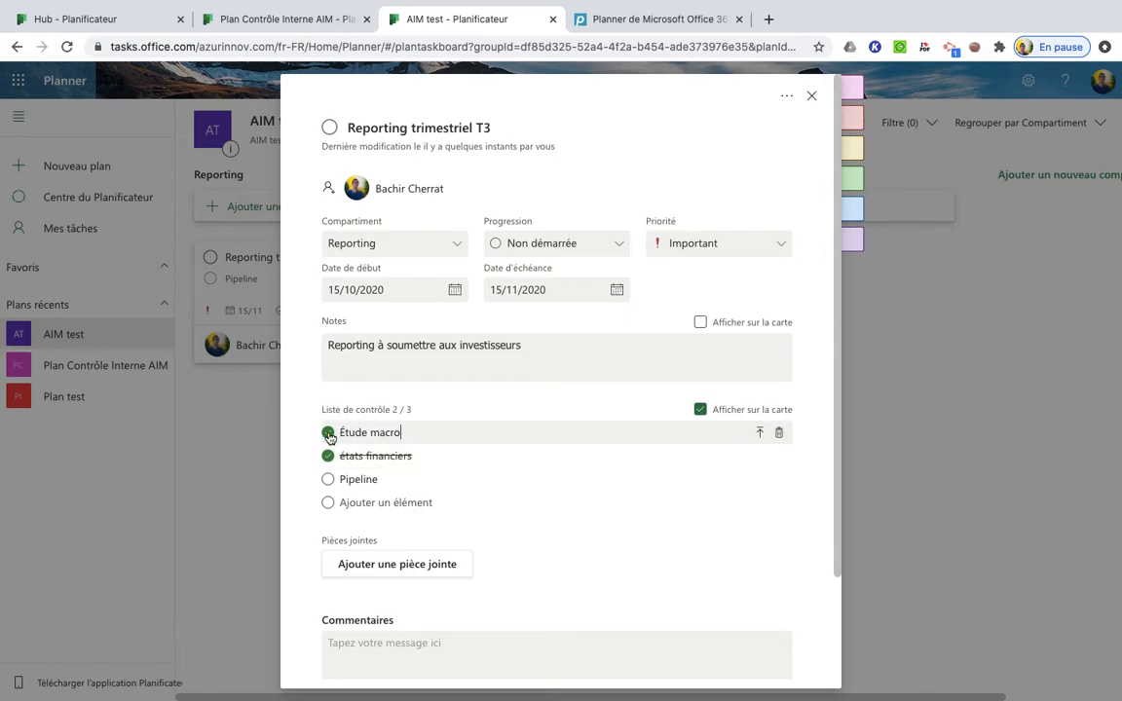
pyautogui.click(328, 456)
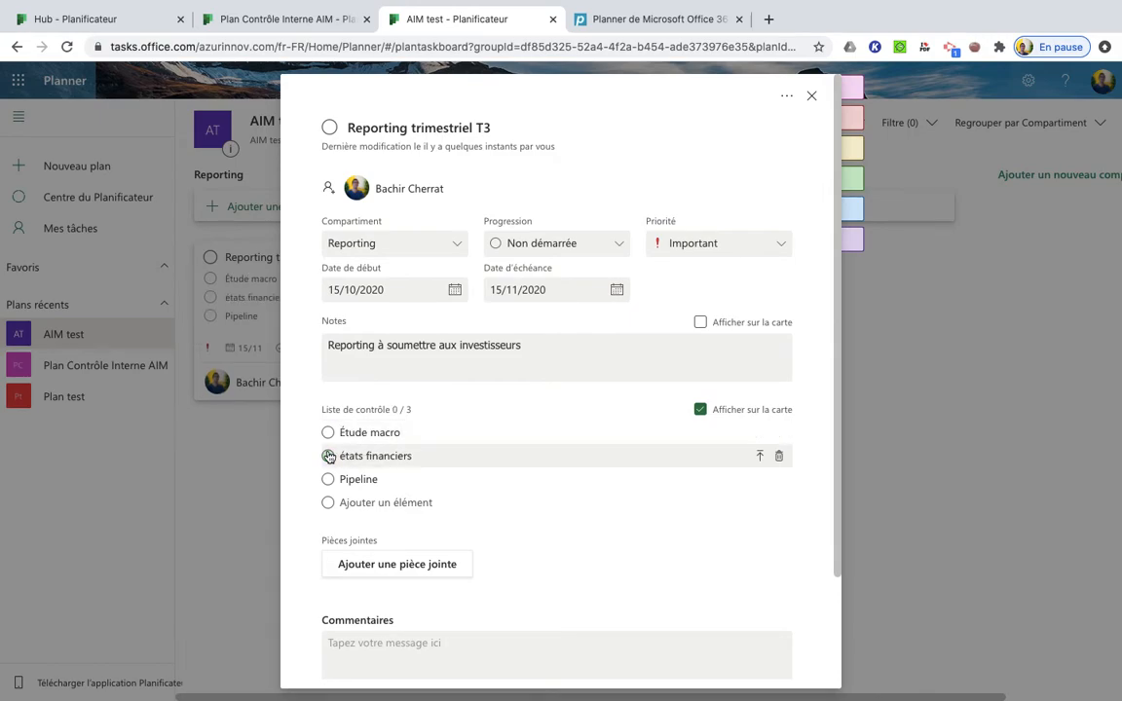
pyautogui.click(902, 471)
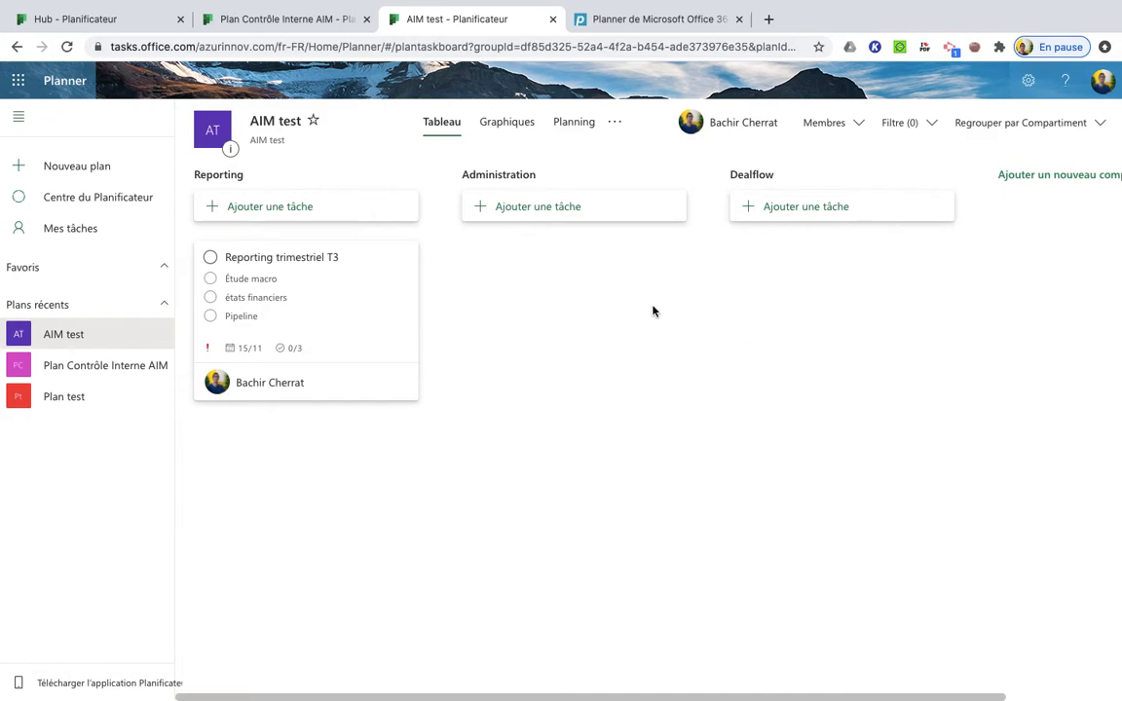
# Attach the file "Rapport trimestriel AIF T2 2020.docx" to the reporting task and close its details
pyautogui.click(380, 319)
pyautogui.scroll(-2, 523, 499)
pyautogui.scroll(2, 522, 499)
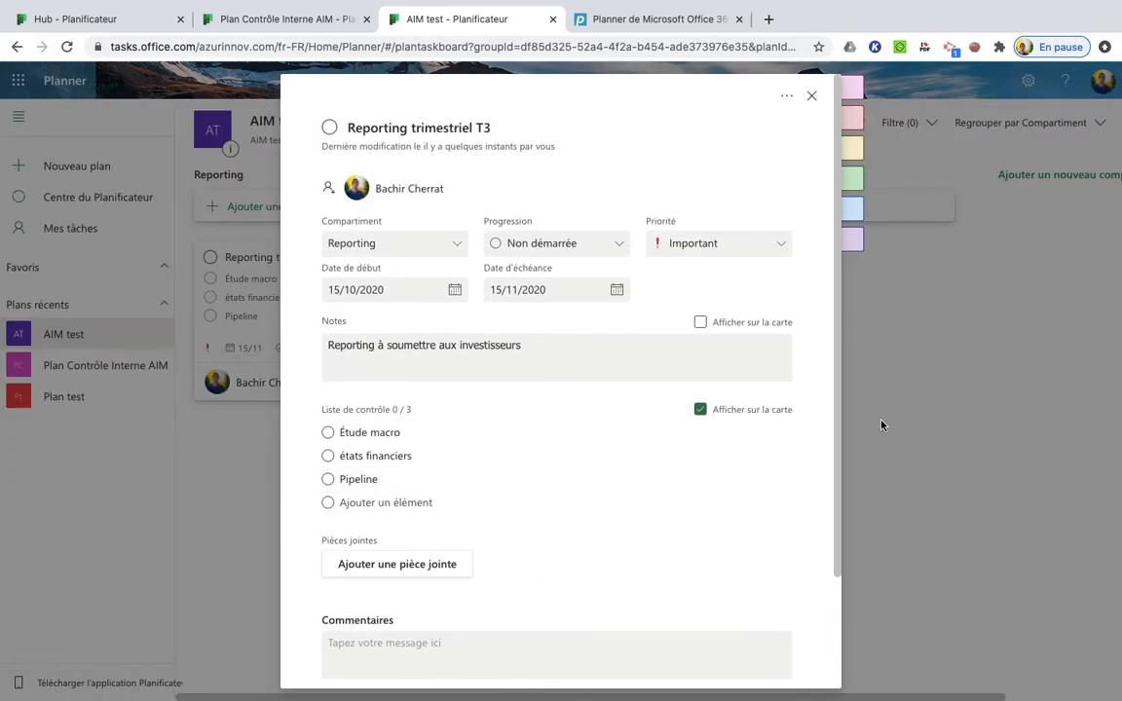
pyautogui.click(433, 570)
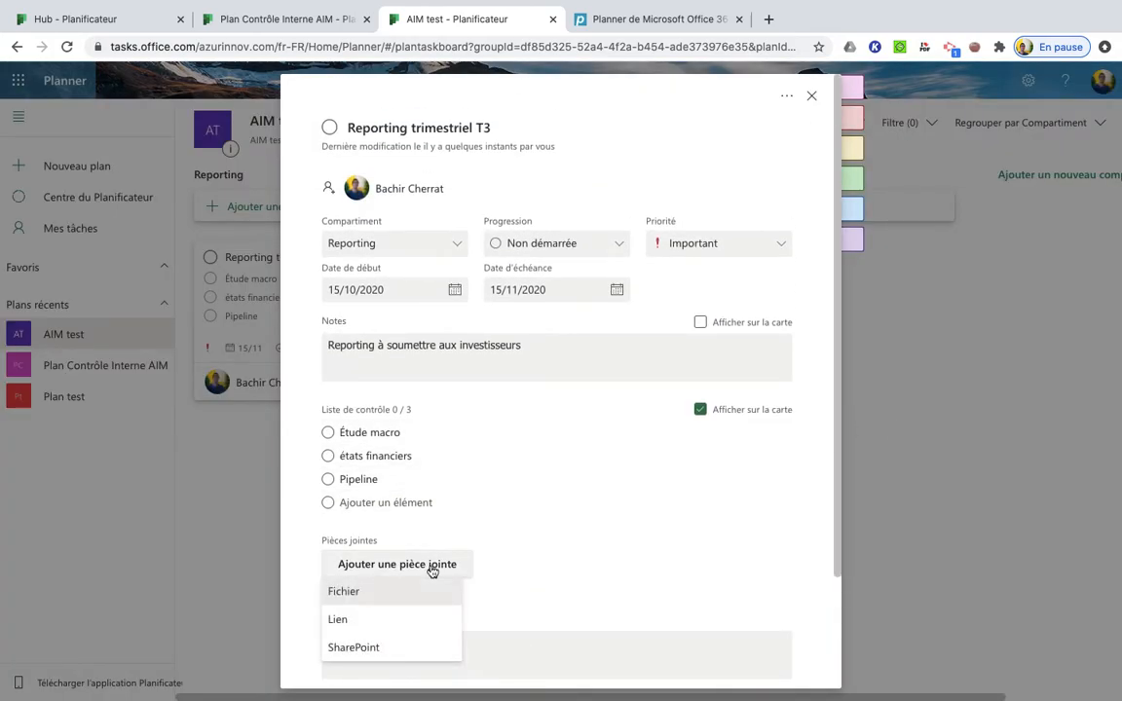
pyautogui.click(399, 596)
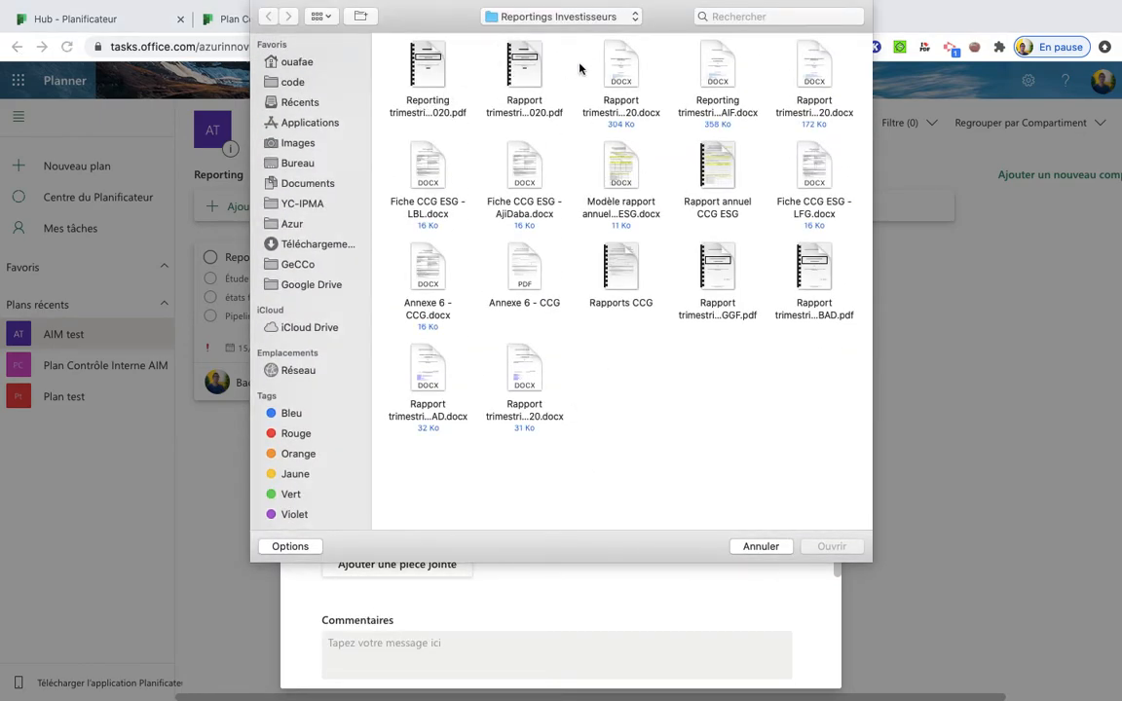
pyautogui.doubleClick(624, 66)
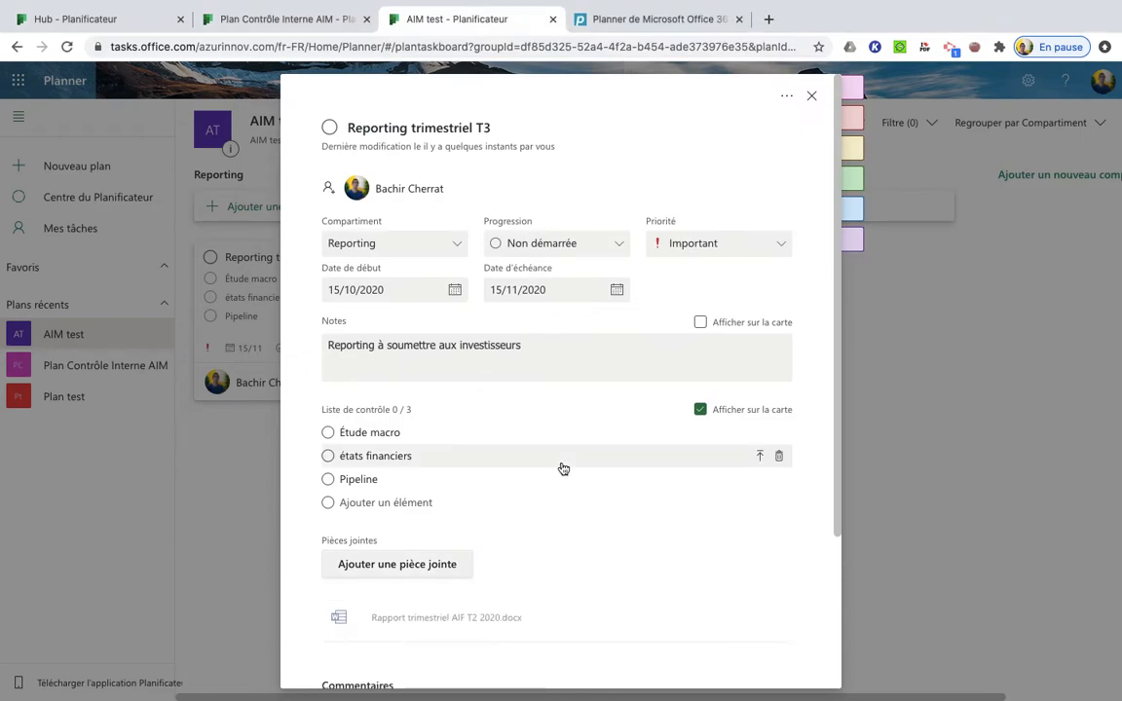
pyautogui.scroll(-2, 561, 468)
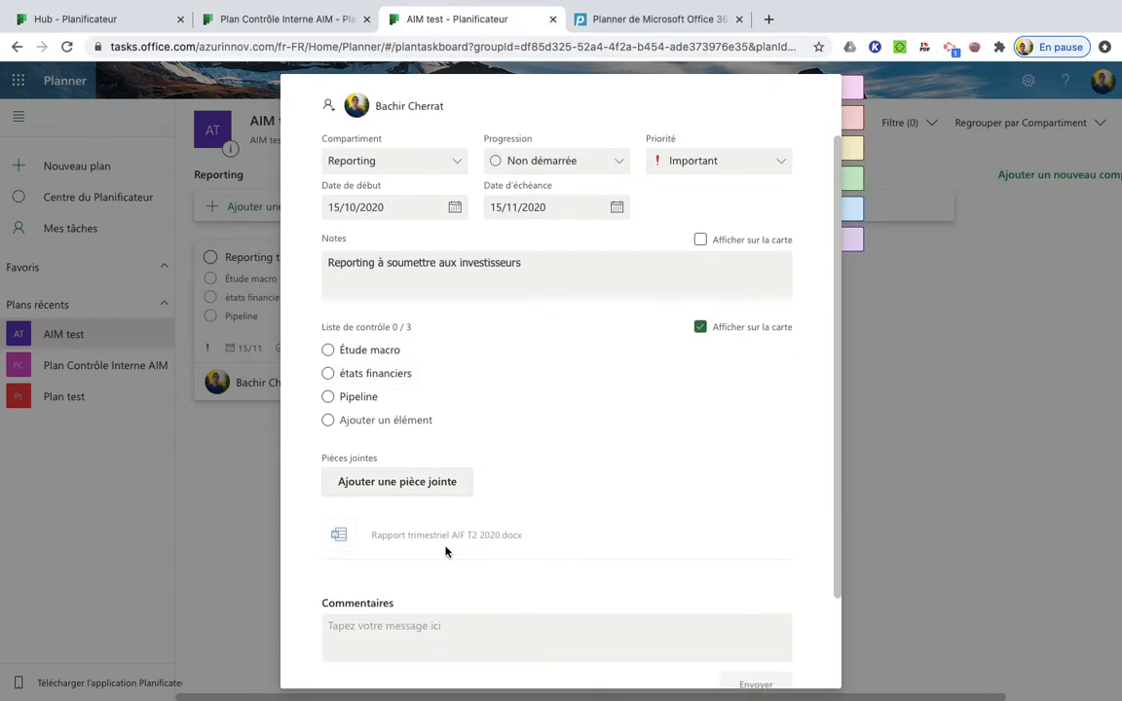
pyautogui.scroll(-2, 558, 549)
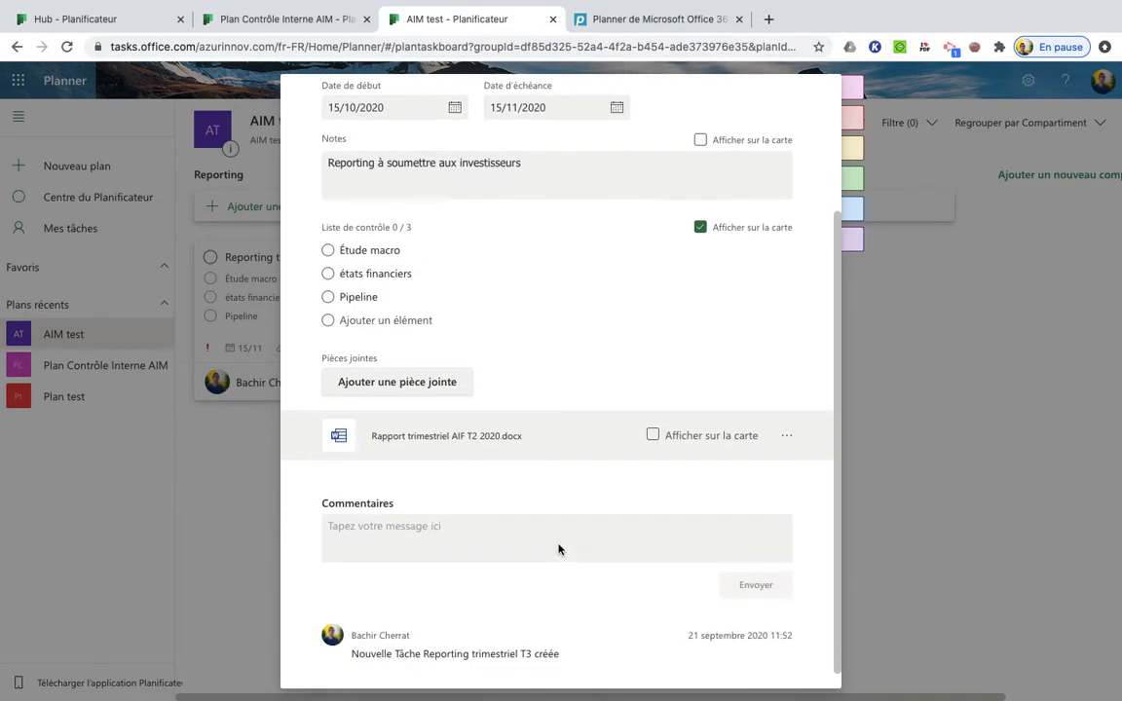
pyautogui.scroll(4, 762, 418)
pyautogui.scroll(-3, 781, 371)
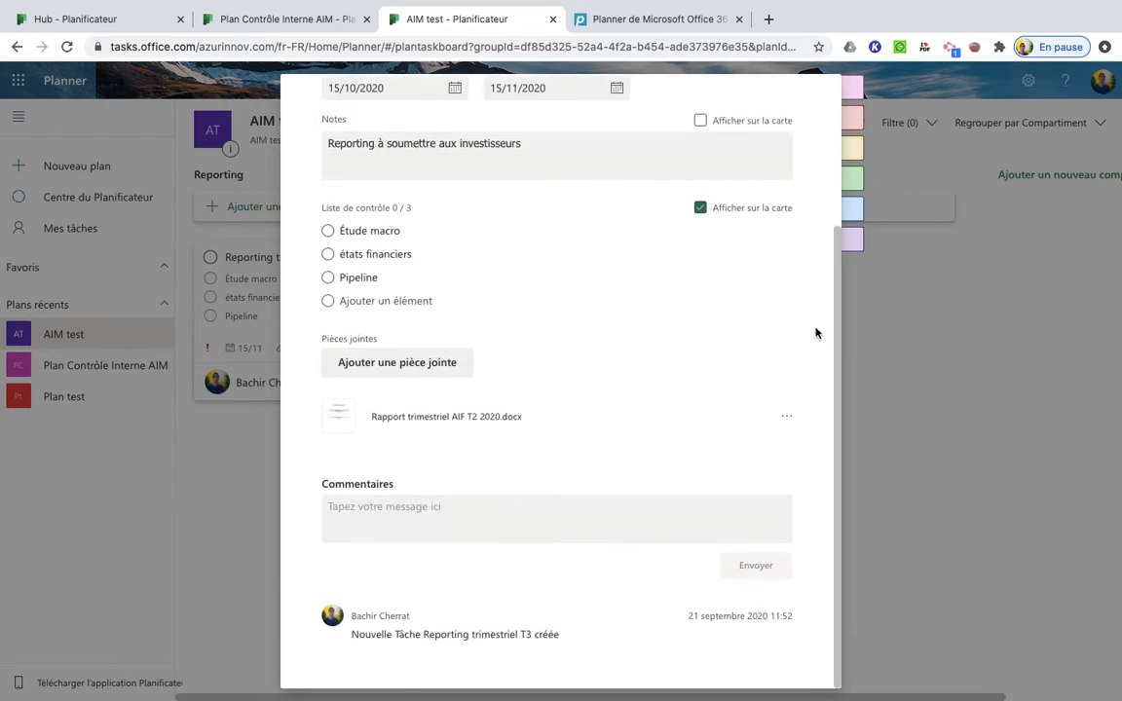
pyautogui.scroll(3, 816, 333)
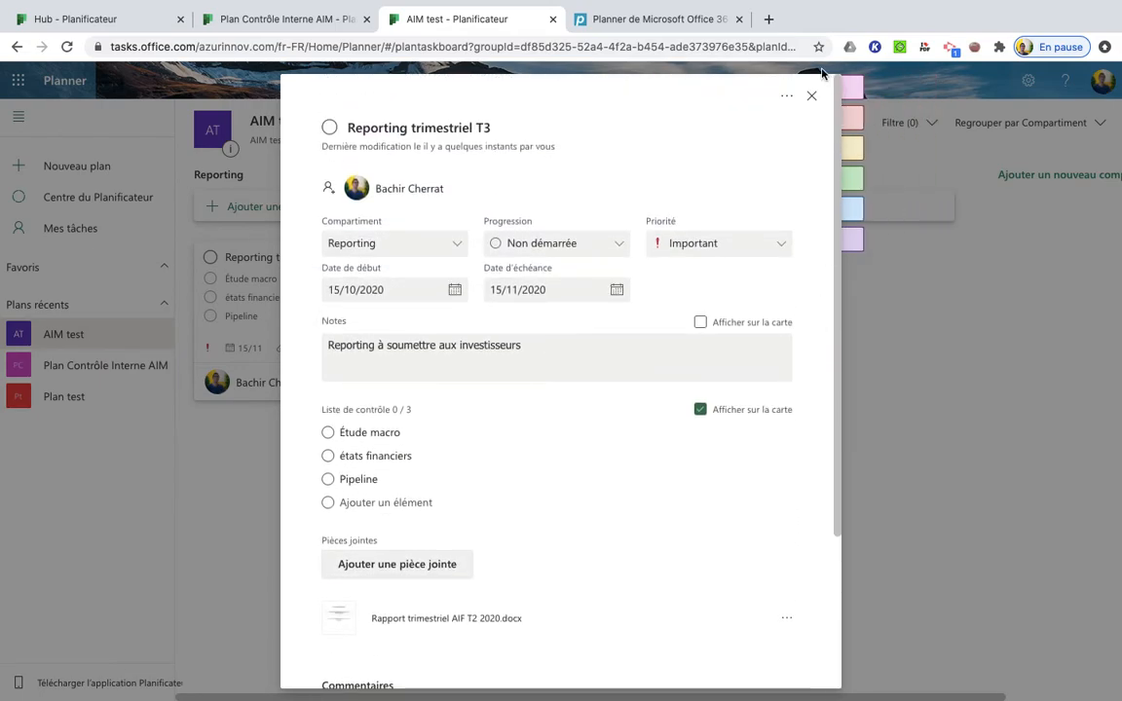
pyautogui.click(811, 95)
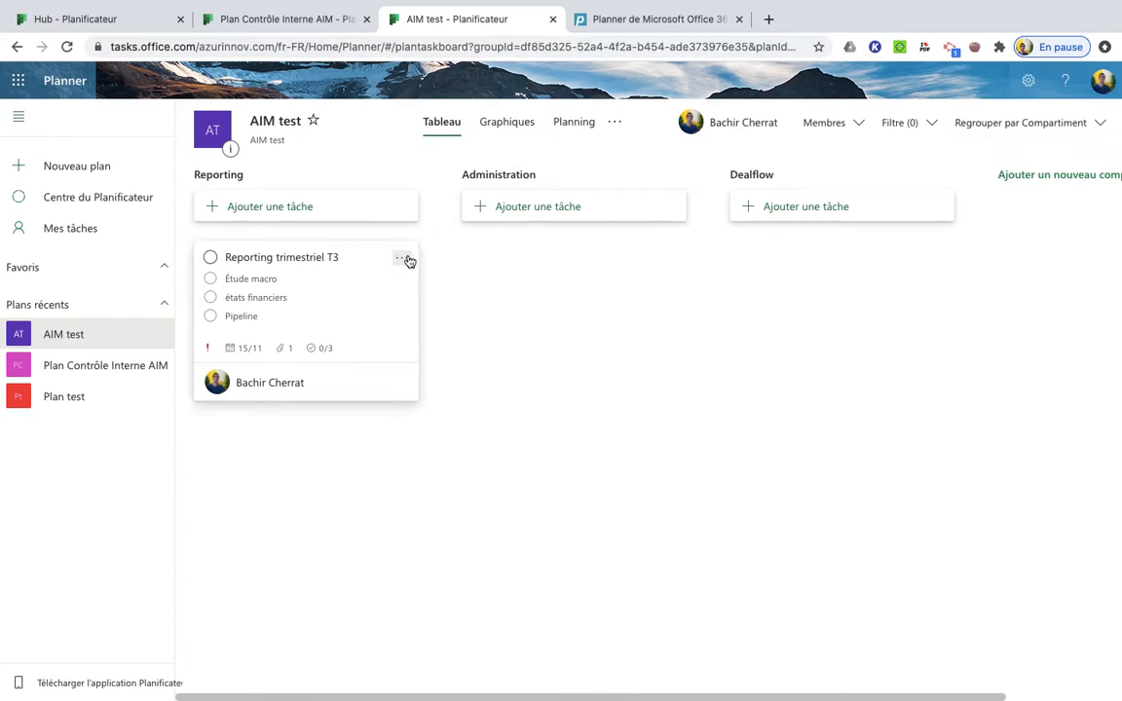
# Apply the green label to the reporting task and rename that label "Investisseurs"
pyautogui.click(403, 258)
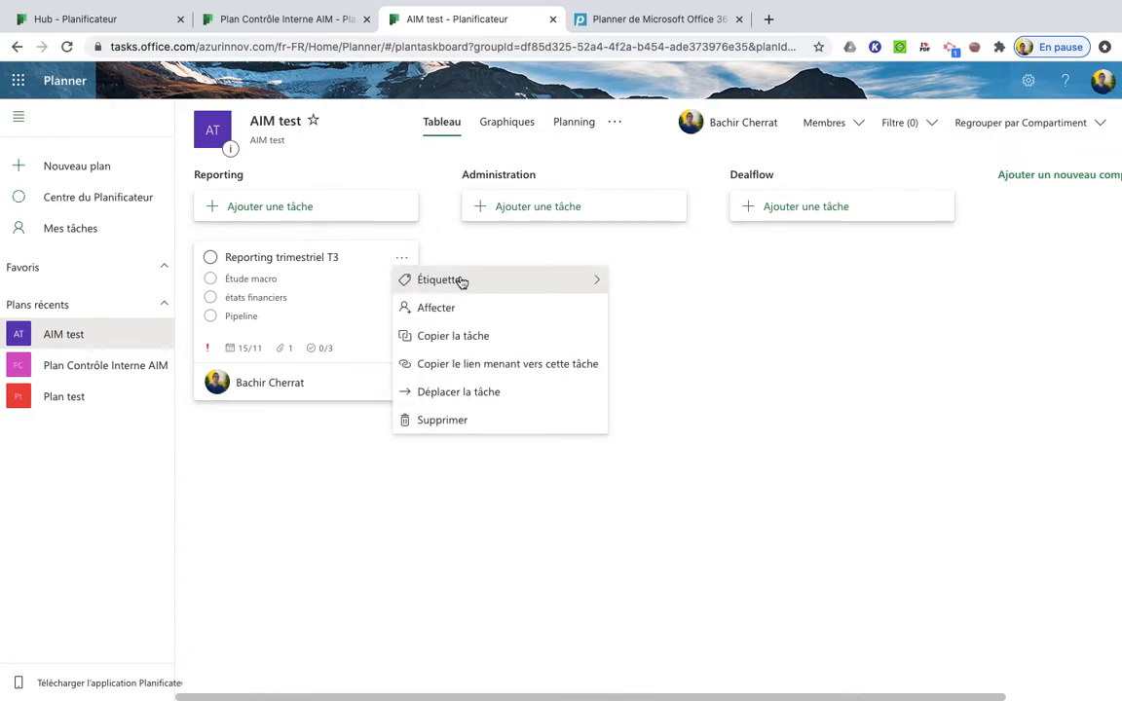
pyautogui.moveTo(572, 283)
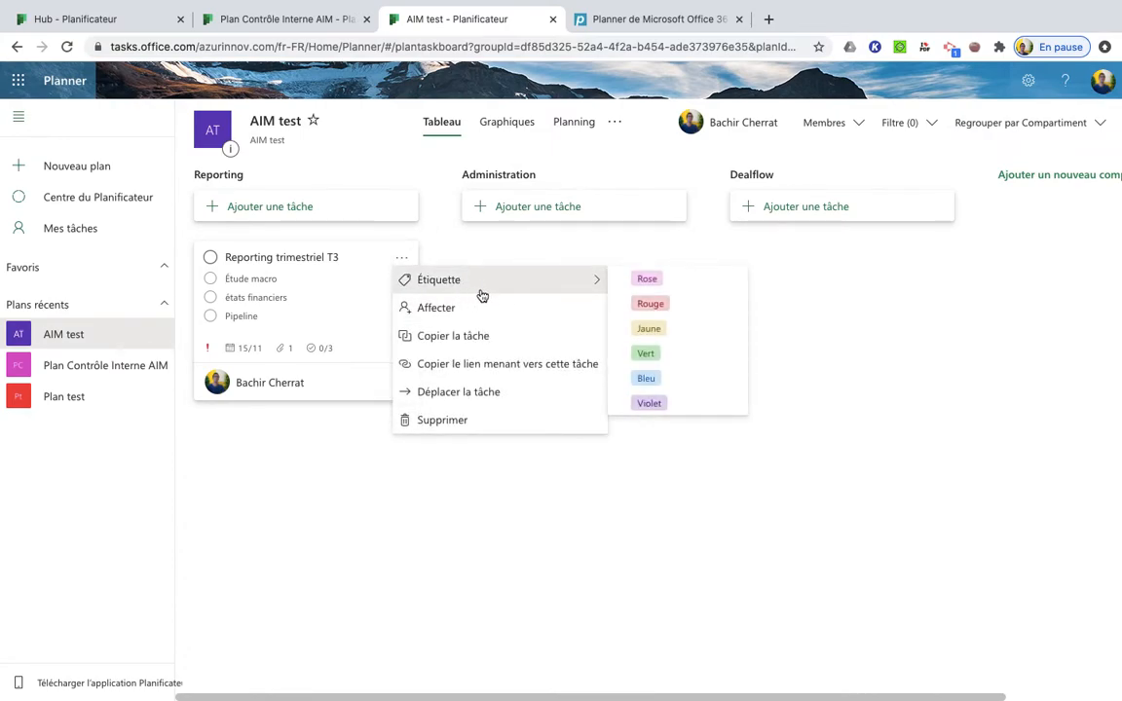
pyautogui.click(657, 362)
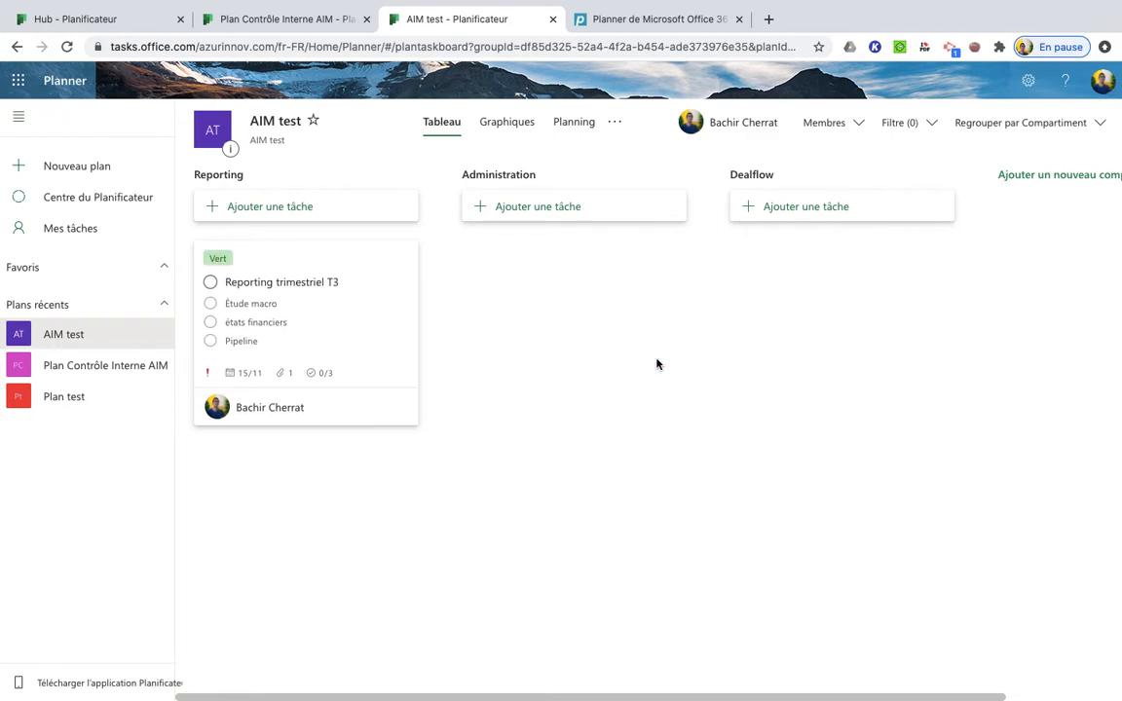
pyautogui.click(355, 355)
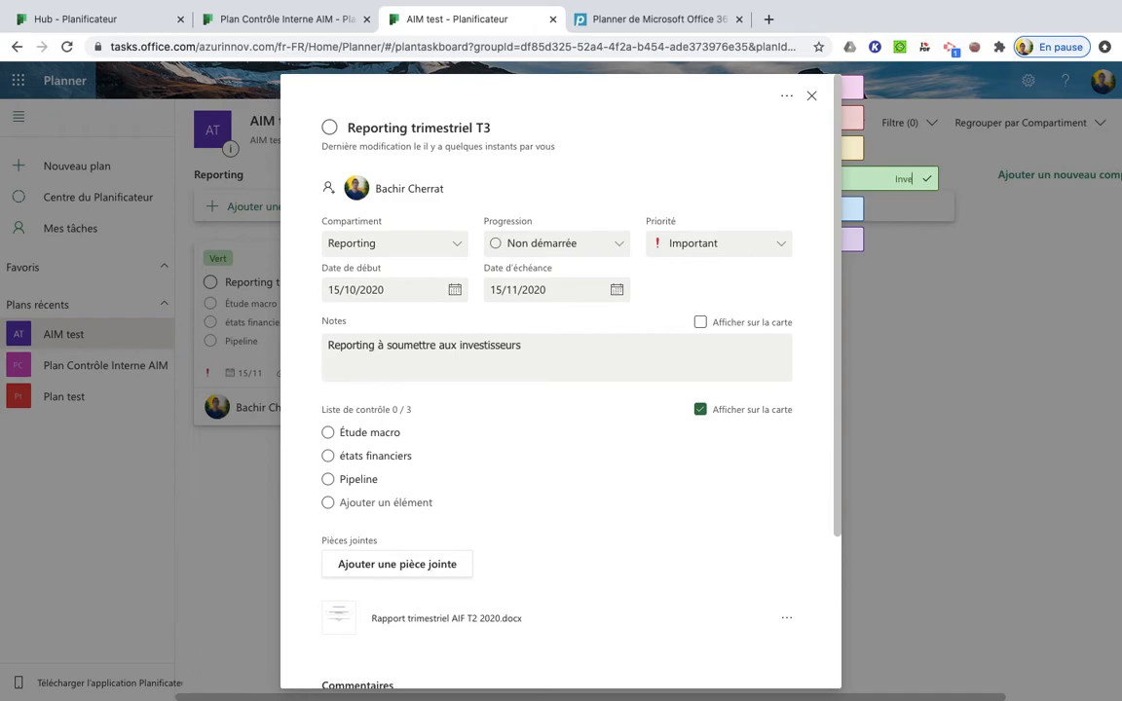
pyautogui.write('eur')
pyautogui.moveTo(891, 150)
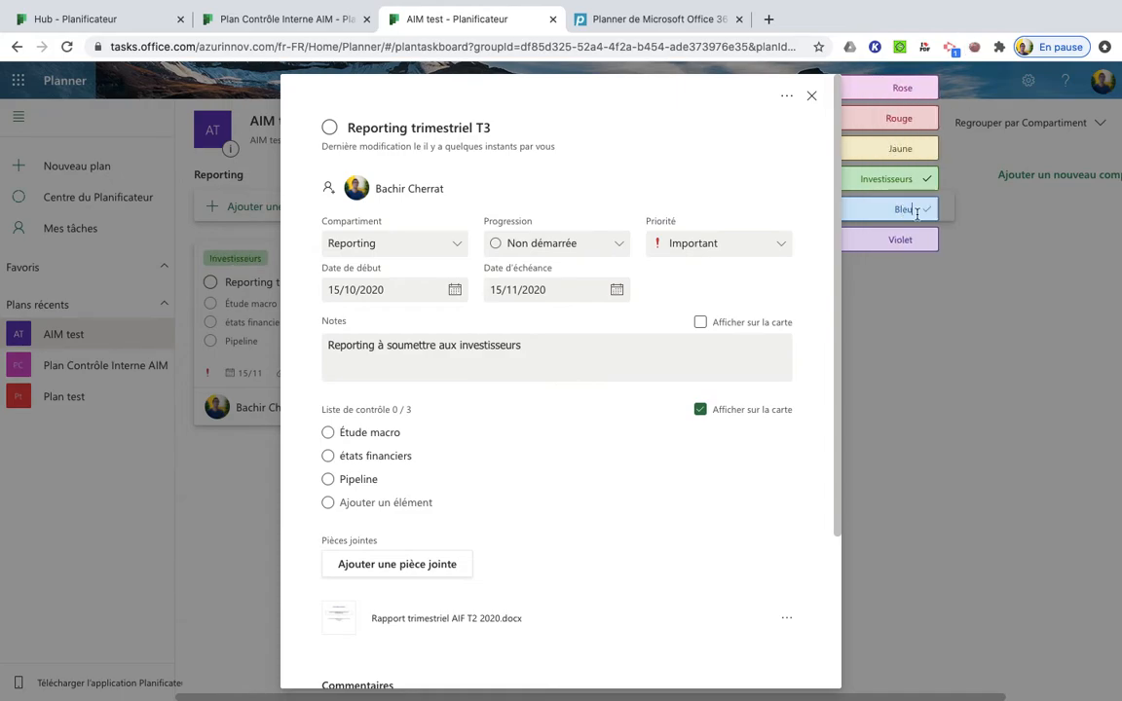
# Rename the blue label "AMMC", apply it to the reporting task as well, and close the task details
pyautogui.click(908, 209)
pyautogui.write('AMMC')
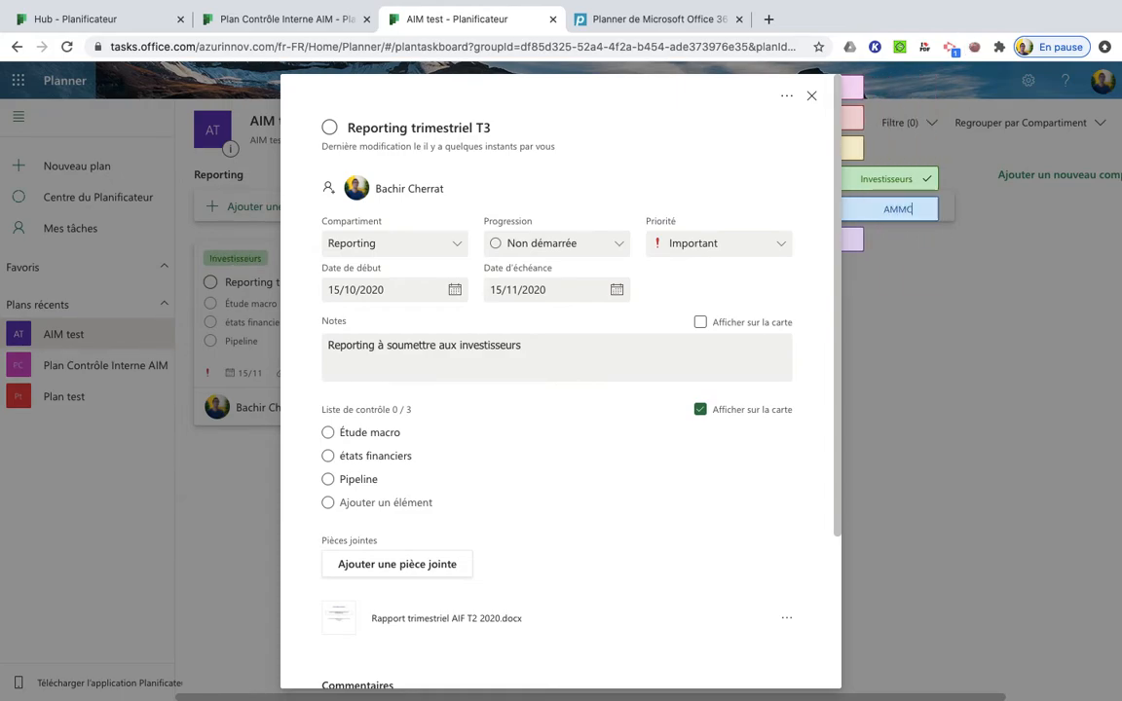
pyautogui.moveTo(909, 201)
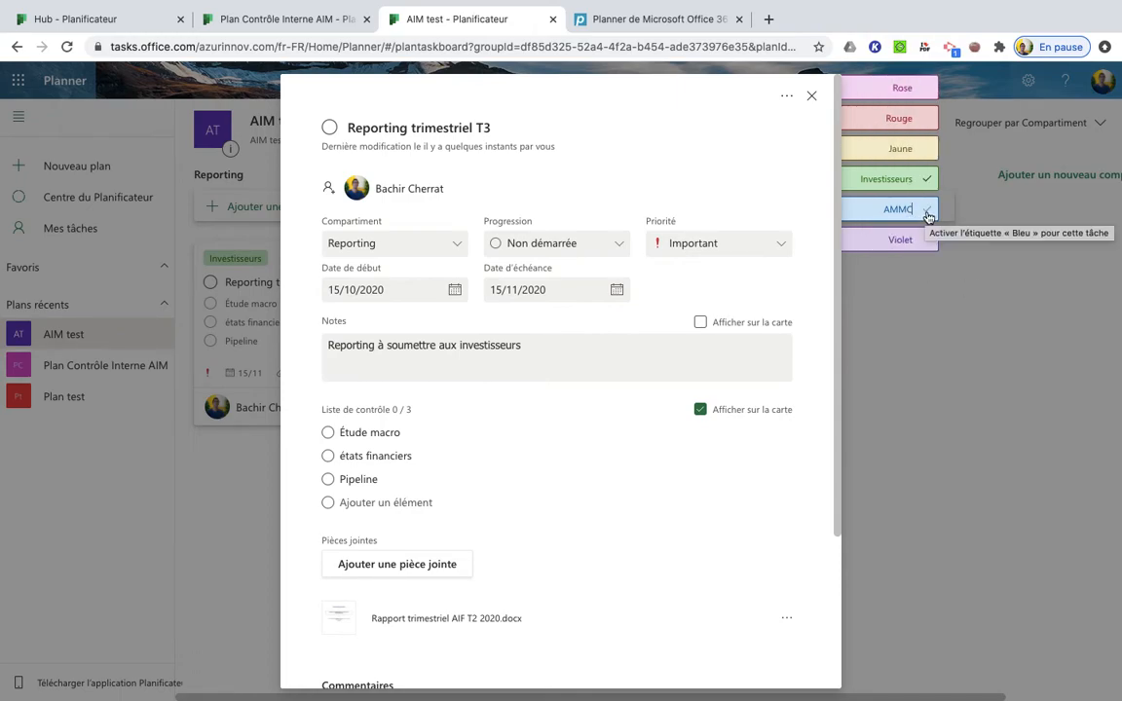
pyautogui.click(930, 213)
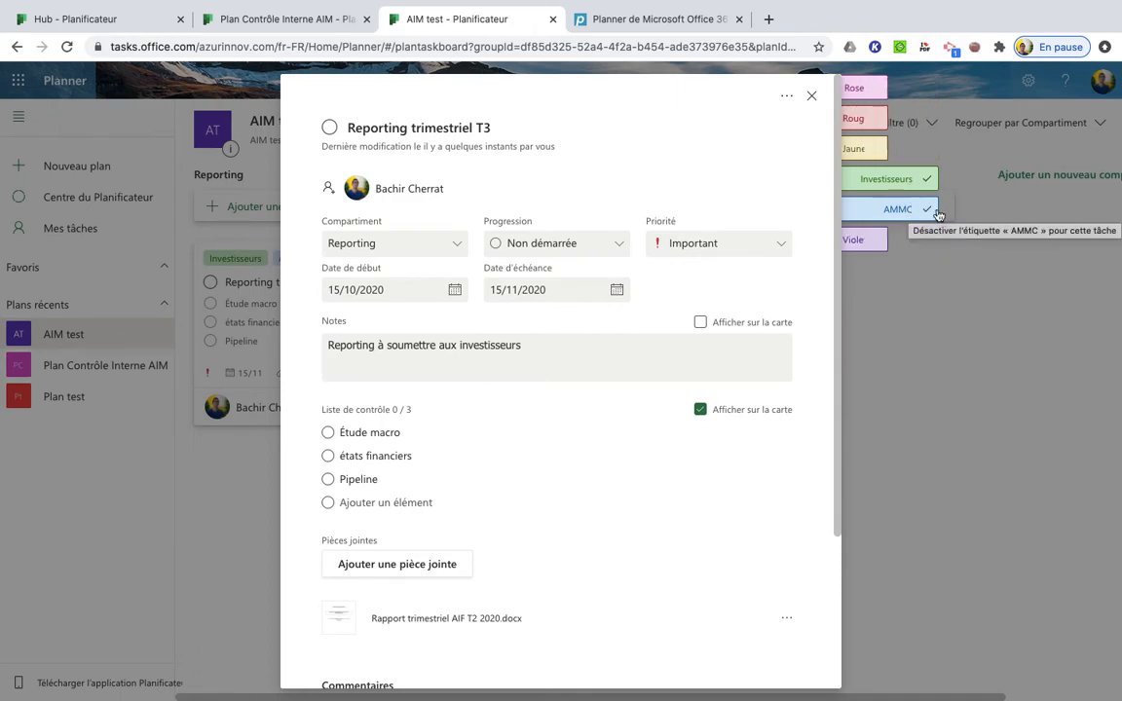
pyautogui.click(913, 321)
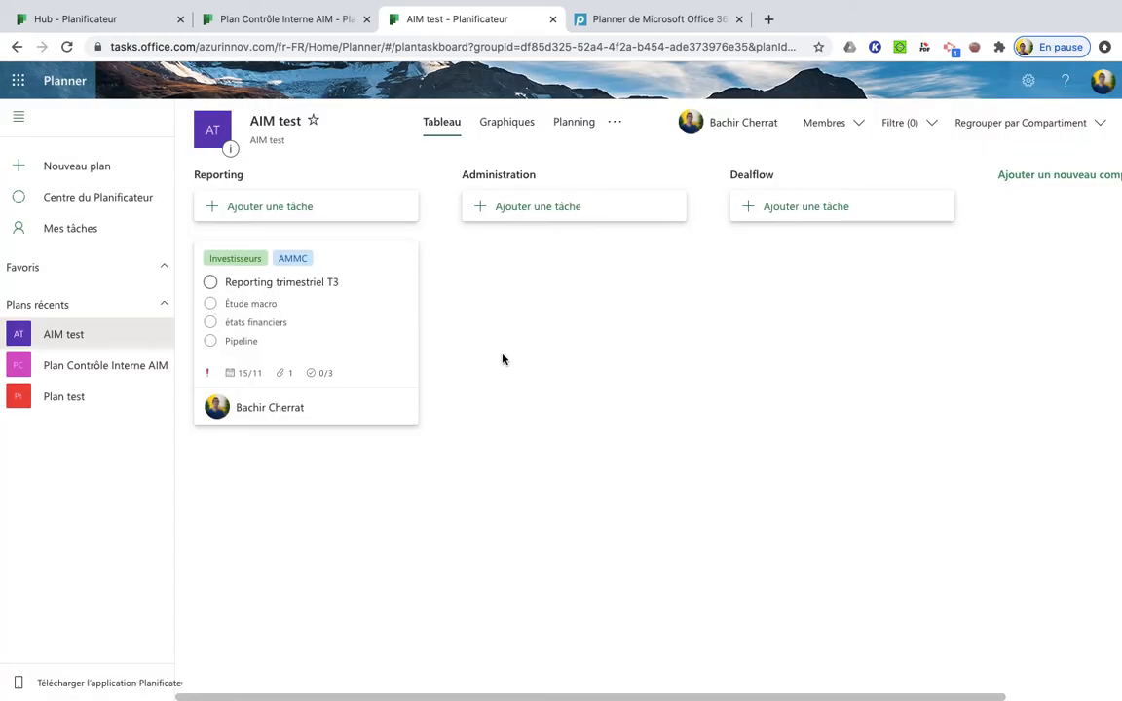
# Start a task named "Présentation du CS" in the Administration bucket with 8 October 2020 as its due date
pyautogui.click(518, 206)
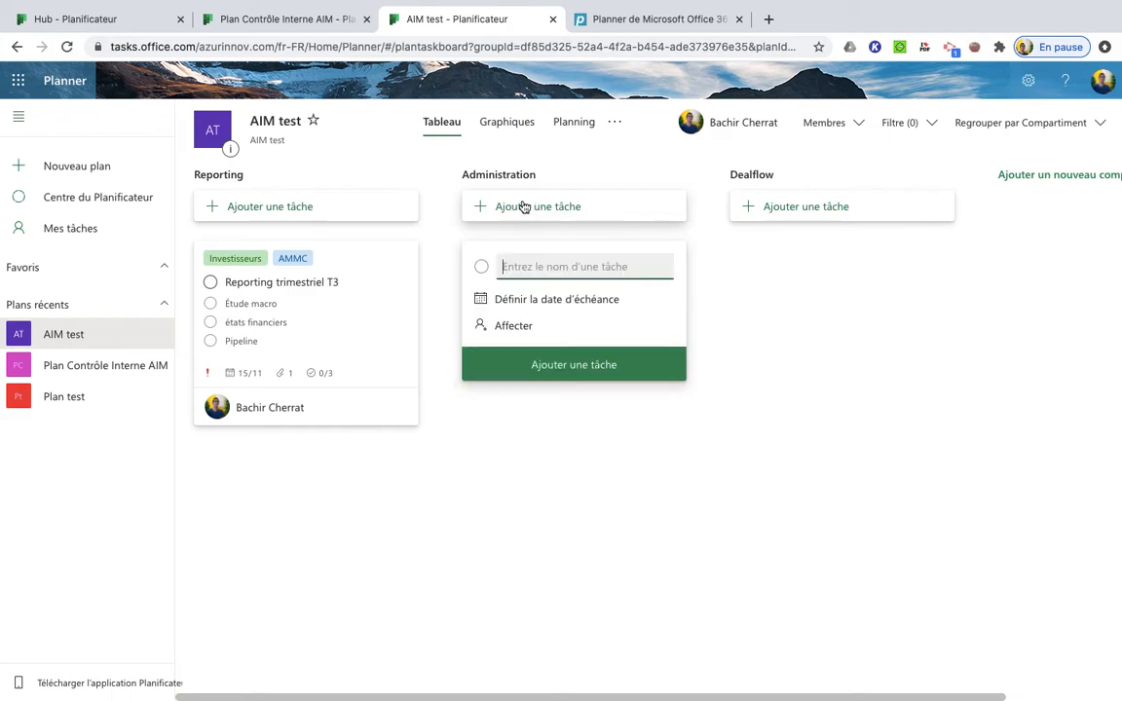
pyautogui.write('Présentation du CS')
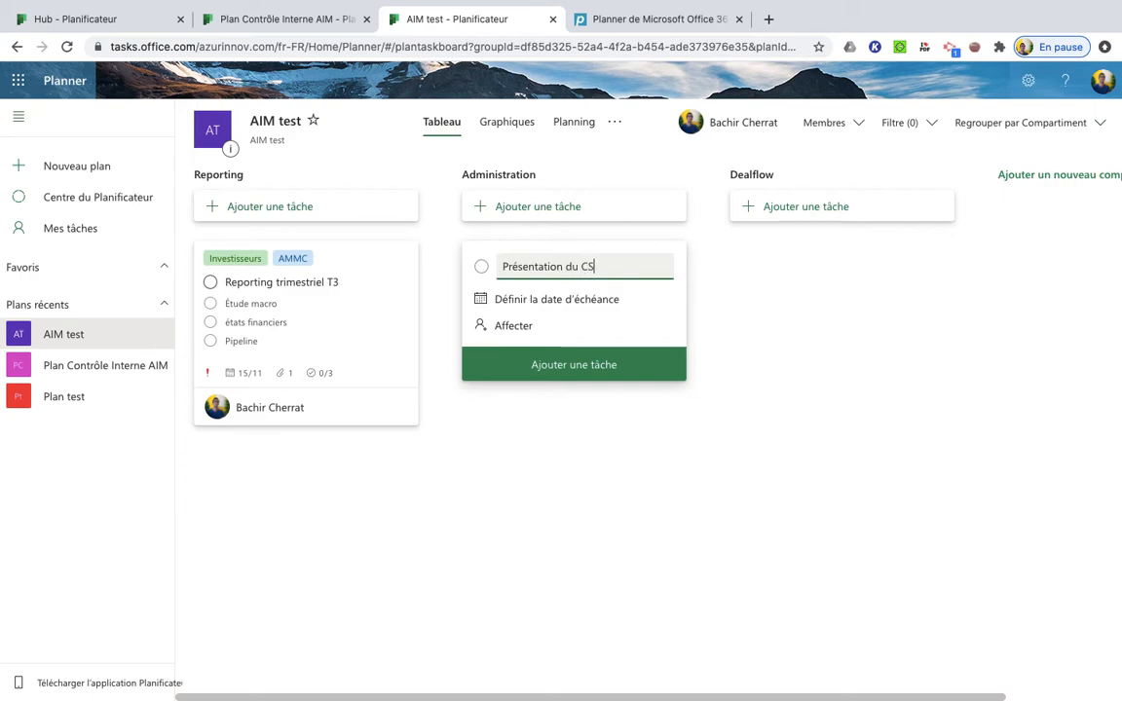
pyautogui.click(530, 300)
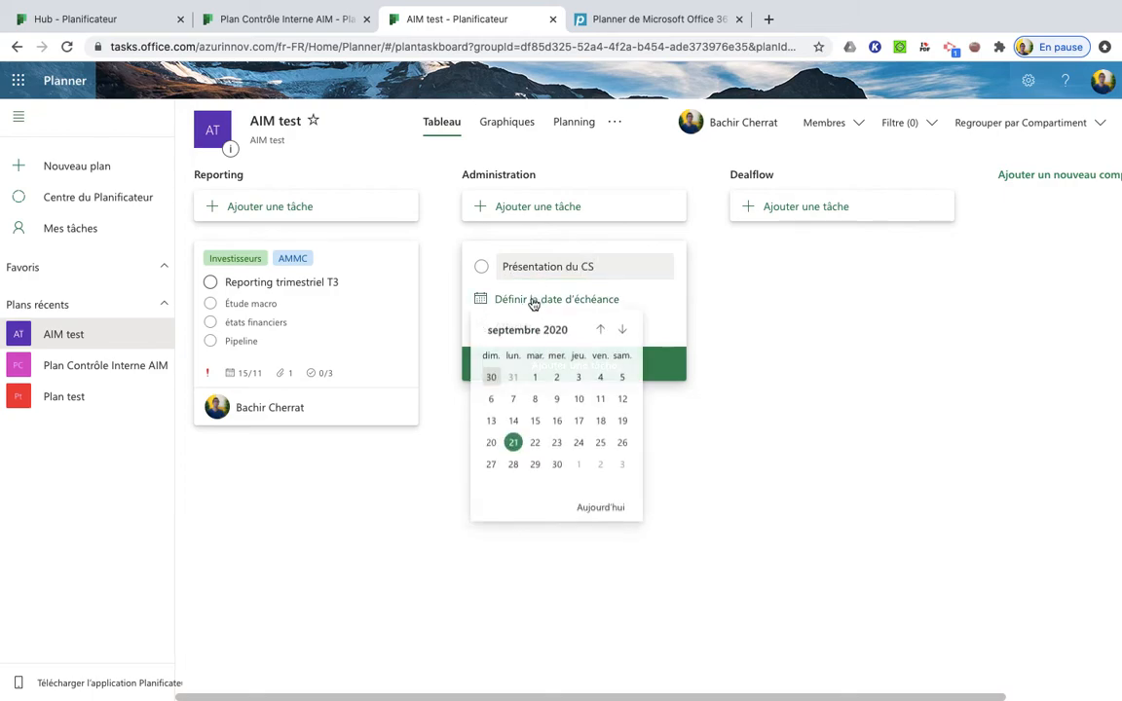
pyautogui.click(622, 335)
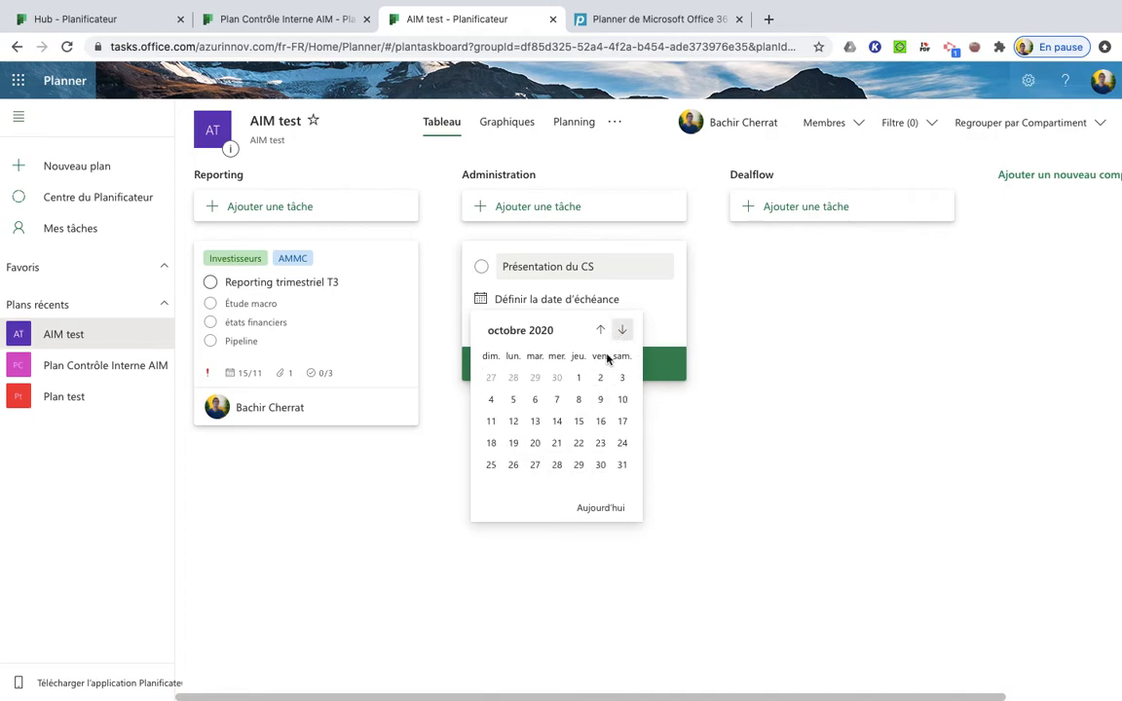
pyautogui.click(579, 400)
# Assign the new task to the plan owner and a non-member colleague, adding the colleague to the plan, and add the task to the bucket
pyautogui.click(531, 327)
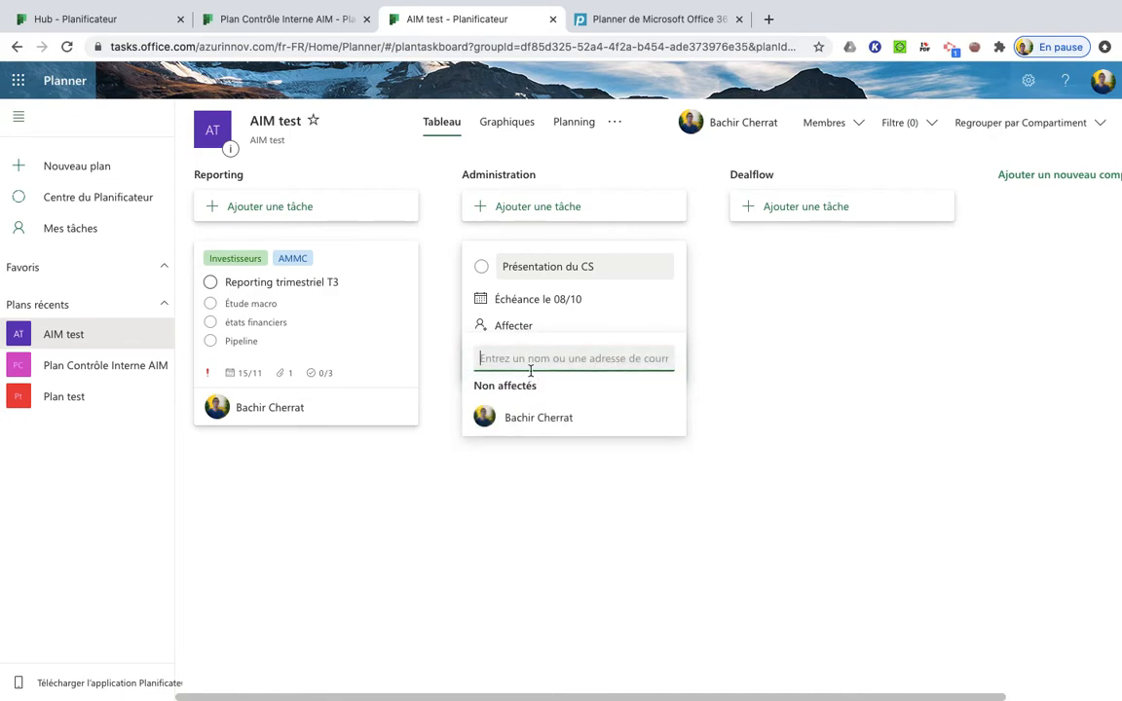
pyautogui.click(522, 425)
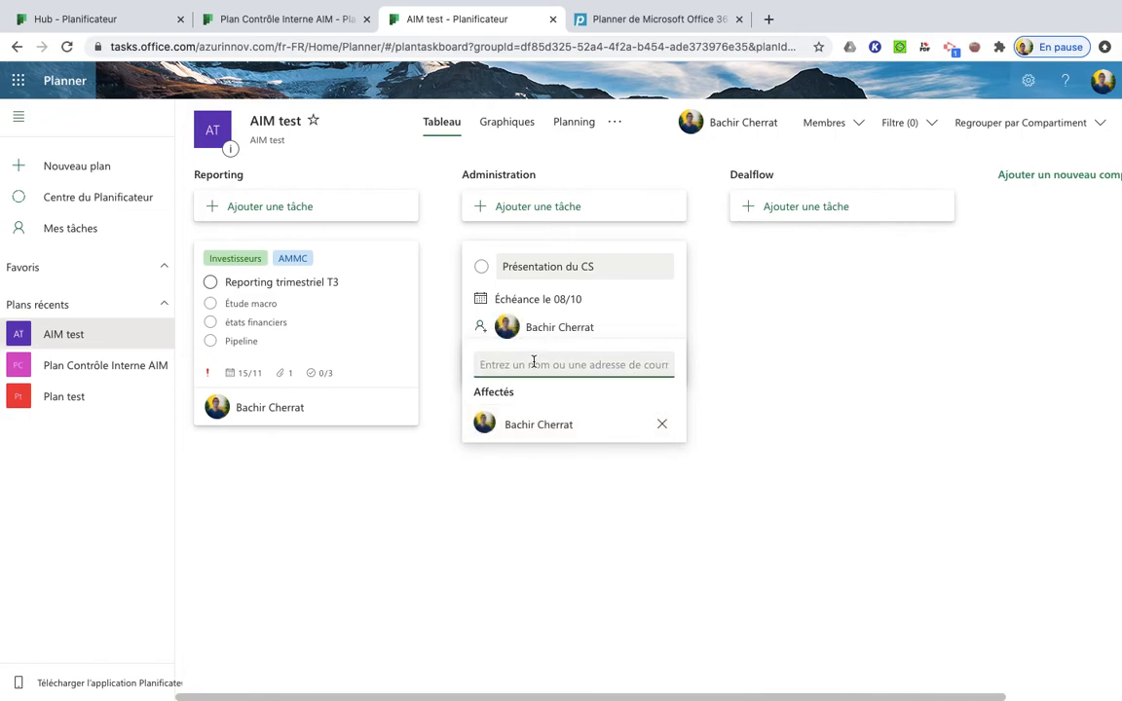
pyautogui.write('Zineb')
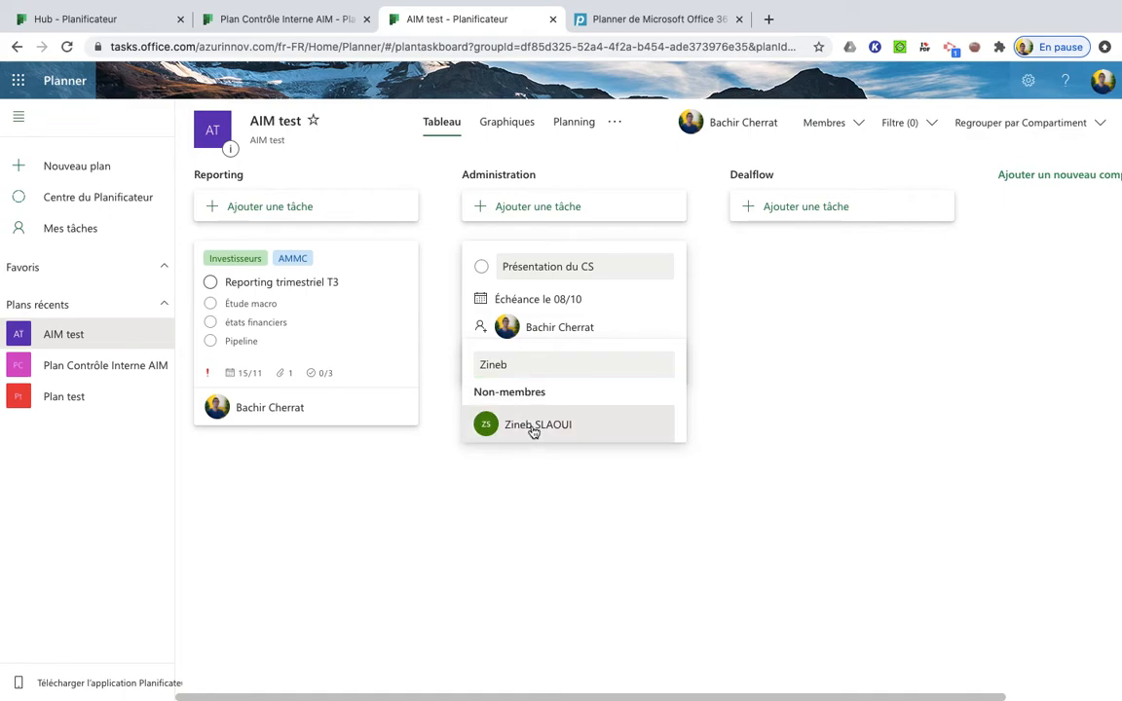
pyautogui.click(531, 431)
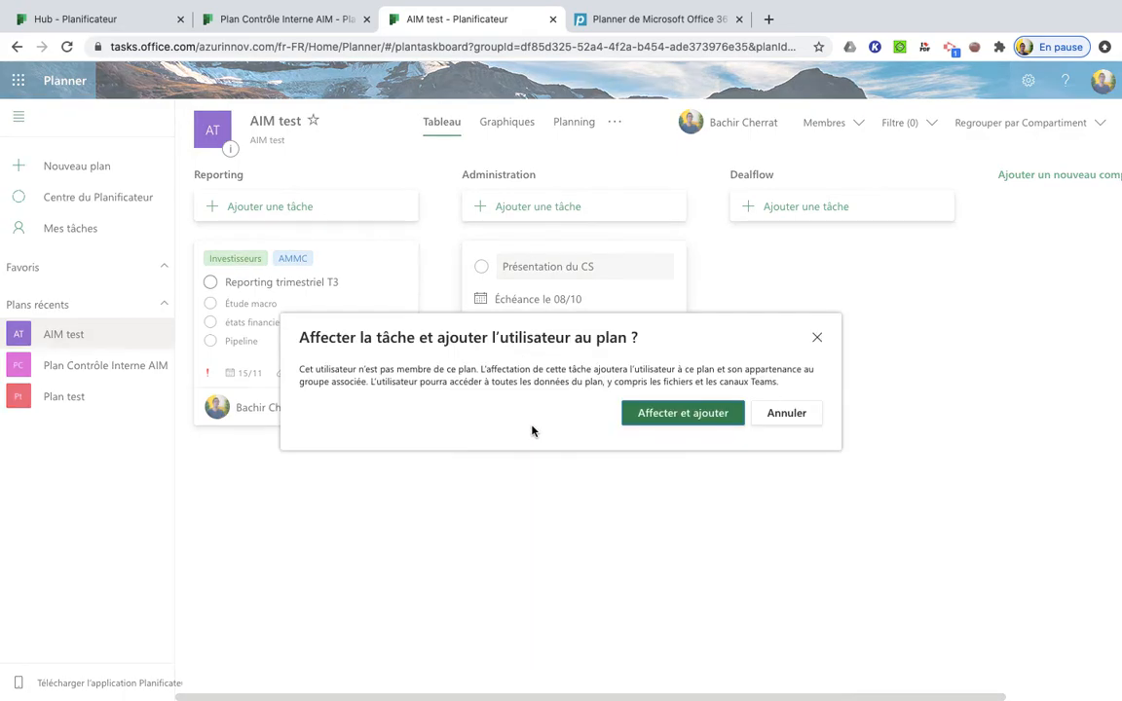
pyautogui.click(682, 415)
pyautogui.click(726, 433)
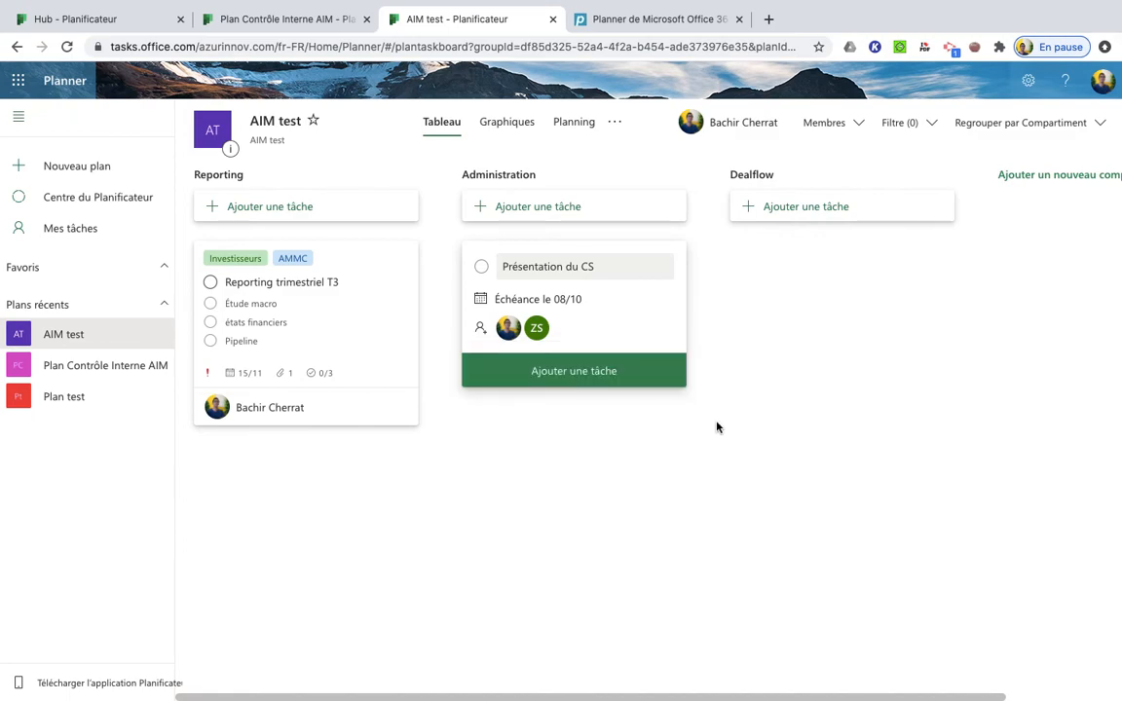
pyautogui.click(613, 382)
pyautogui.press('Escape')
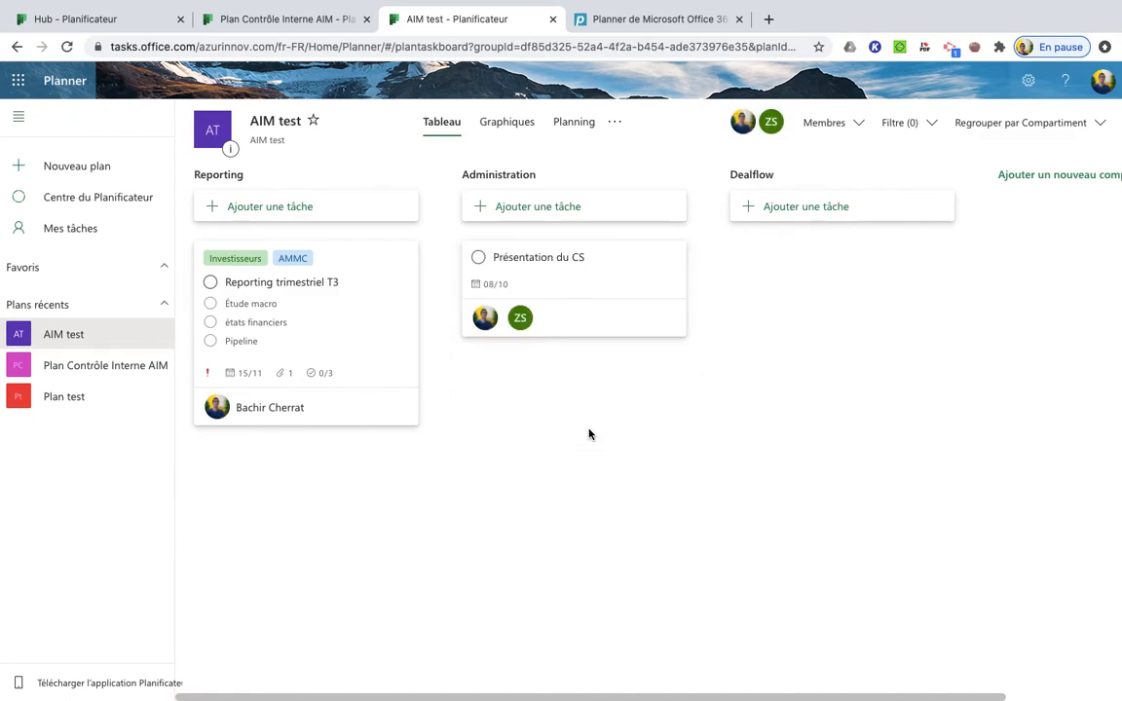
# Set the "Présentation du CS" task's progress to "En cours" and its priority to "Urgent"
pyautogui.click(579, 280)
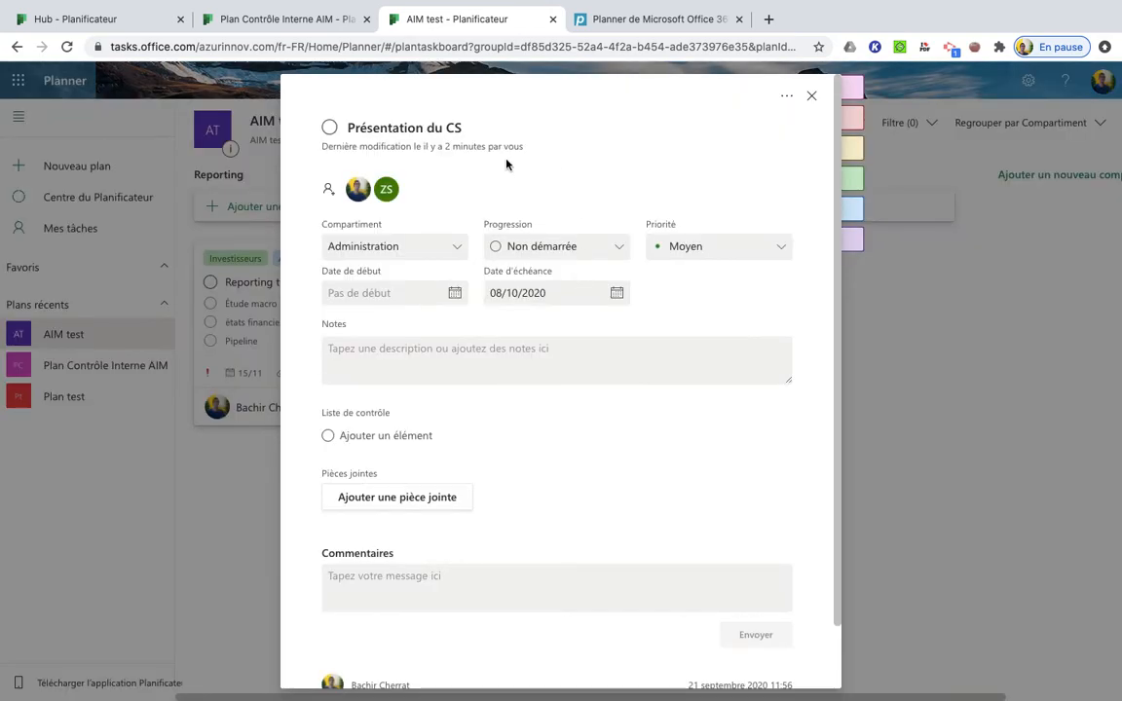
pyautogui.click(524, 243)
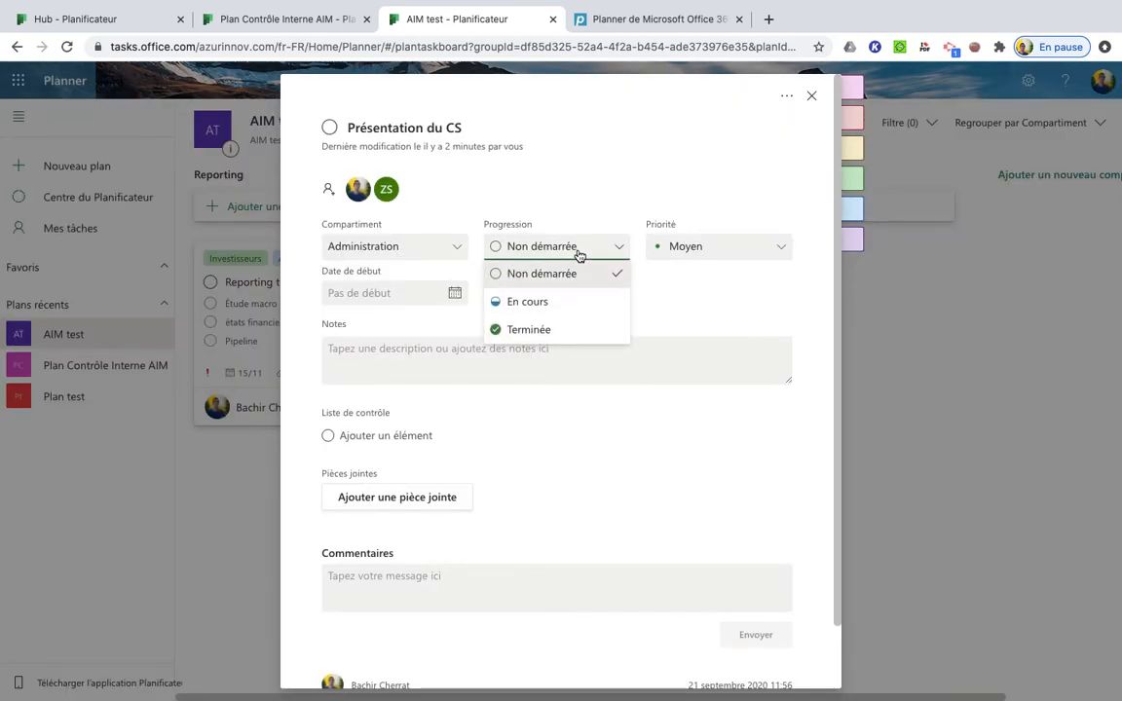
pyautogui.click(528, 303)
pyautogui.click(765, 250)
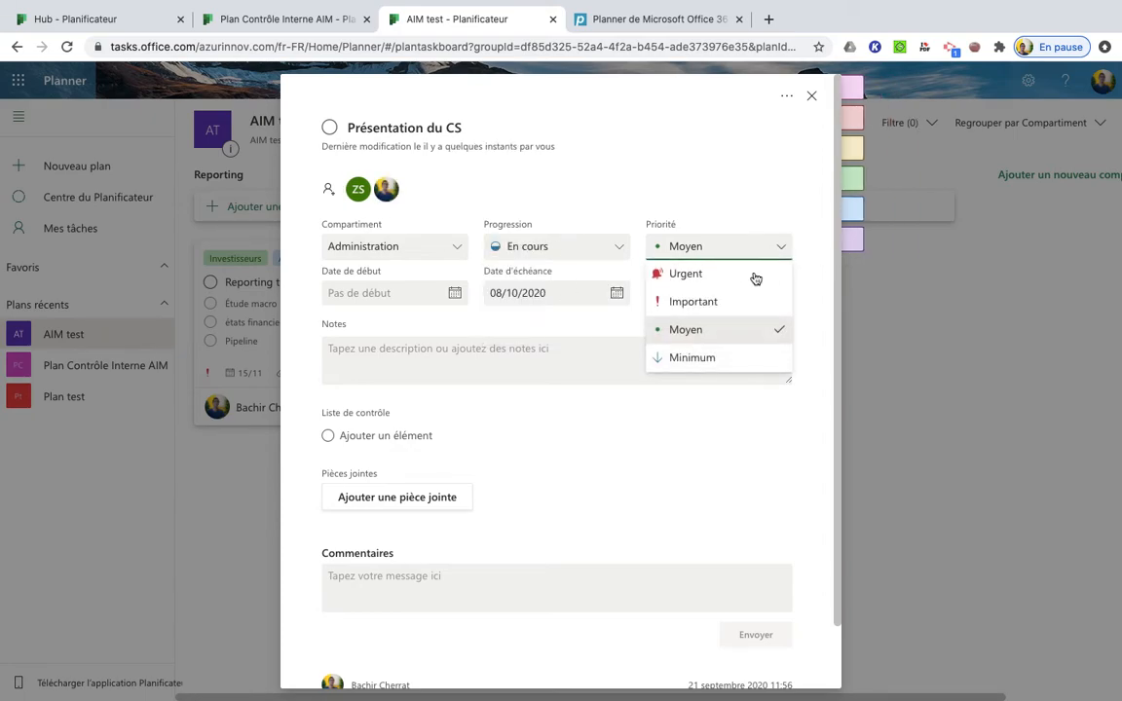
pyautogui.click(740, 279)
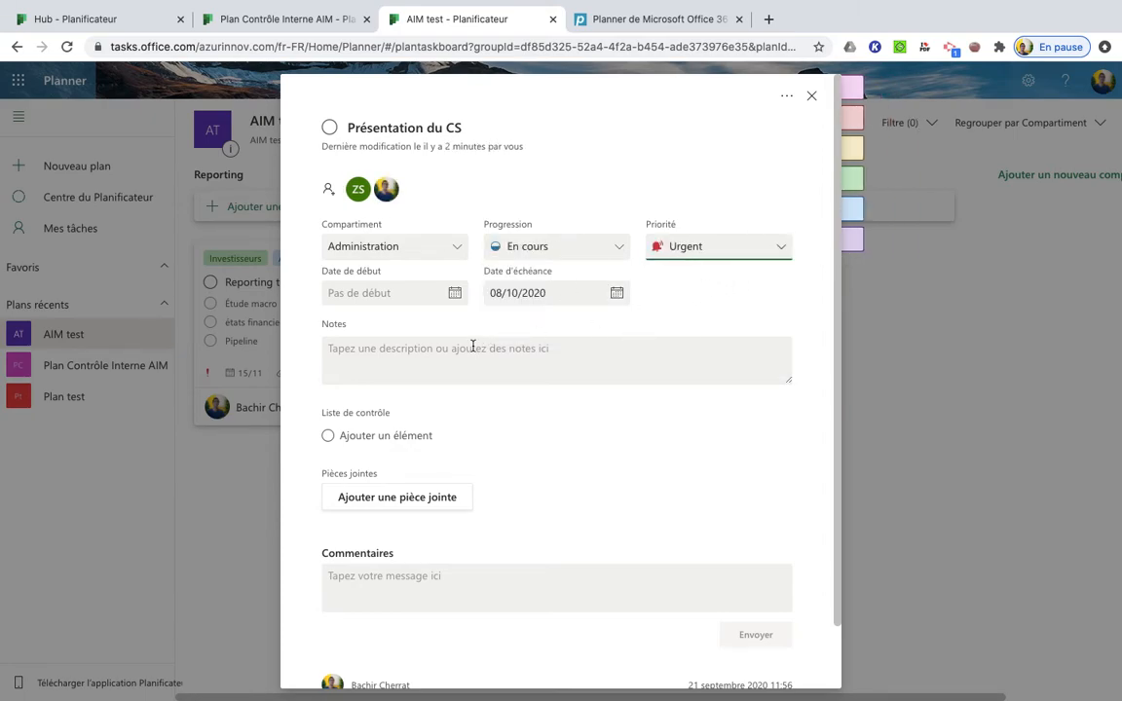
# Add the note "Présentation du CS du 8 Octobre" to the task
pyautogui.click(413, 357)
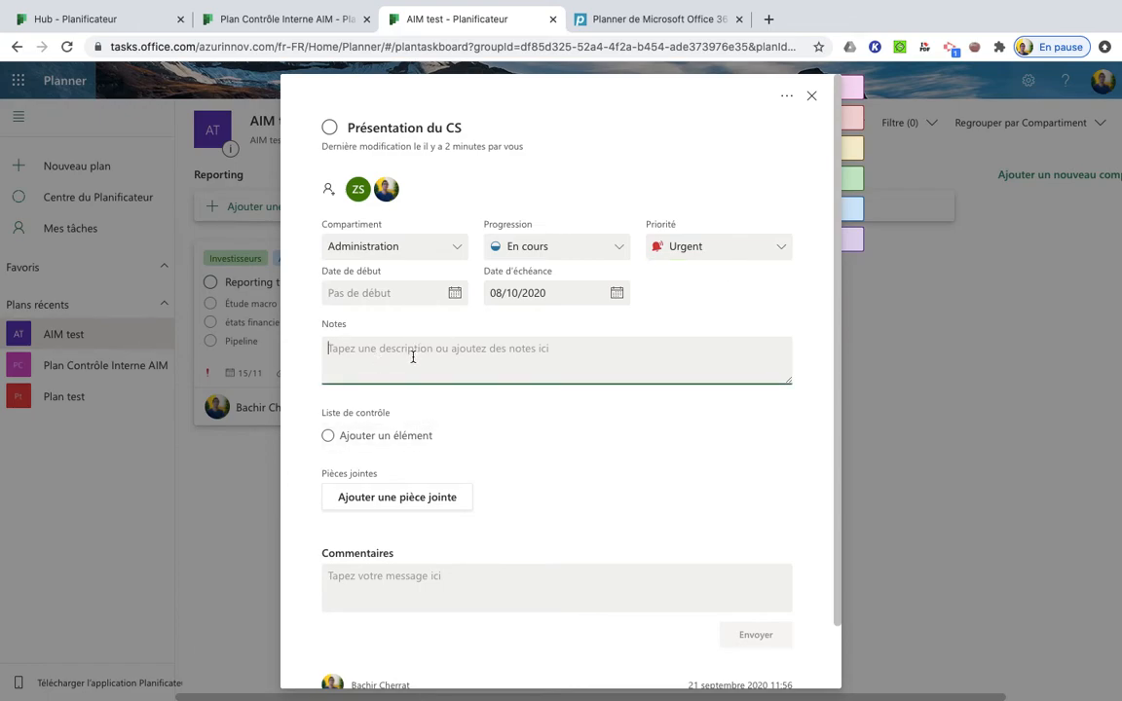
pyautogui.write('Présentation du CS du 8 Octobre')
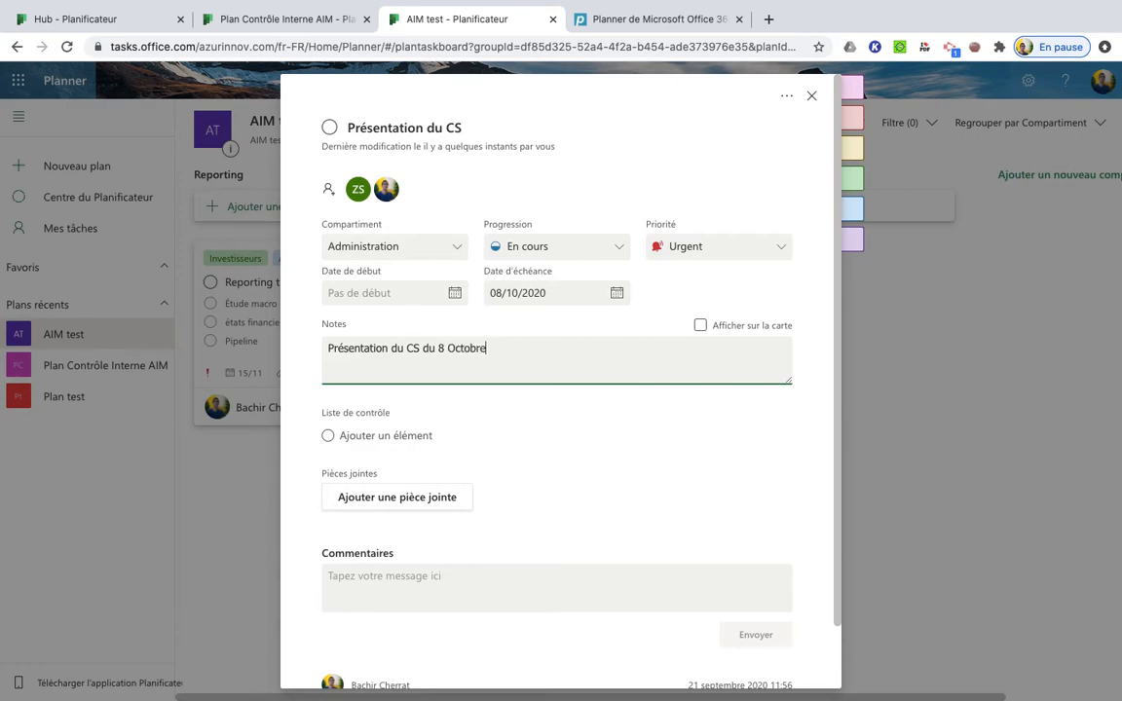
pyautogui.rightClick(739, 555)
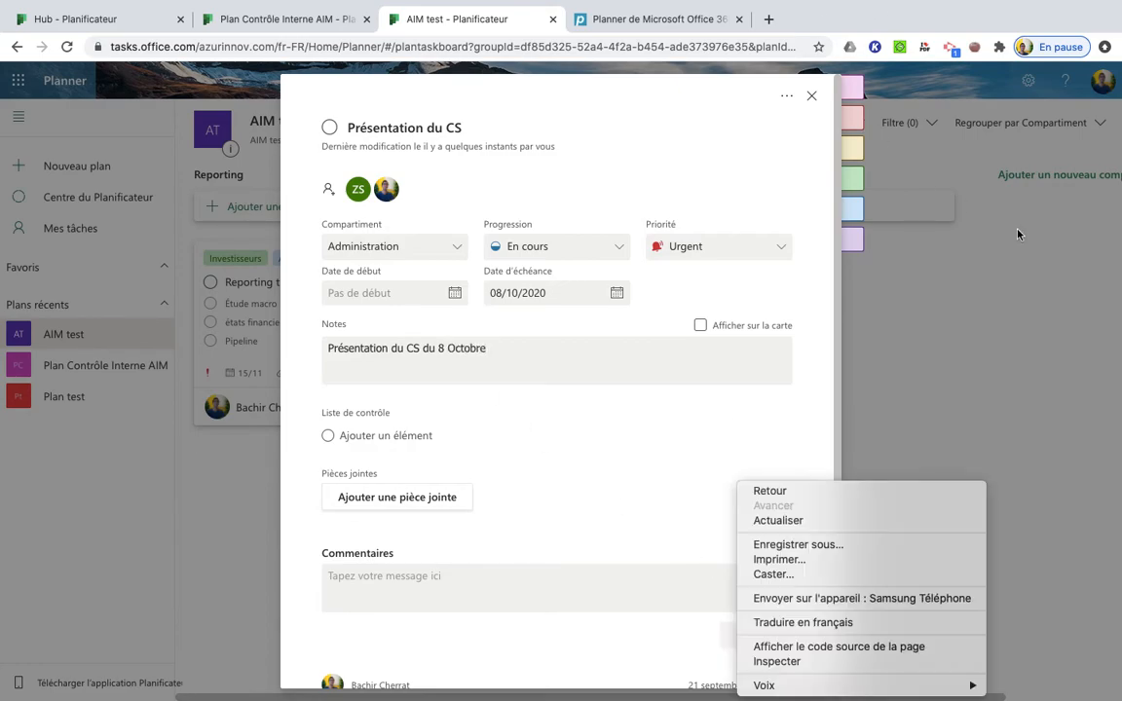
pyautogui.click(972, 357)
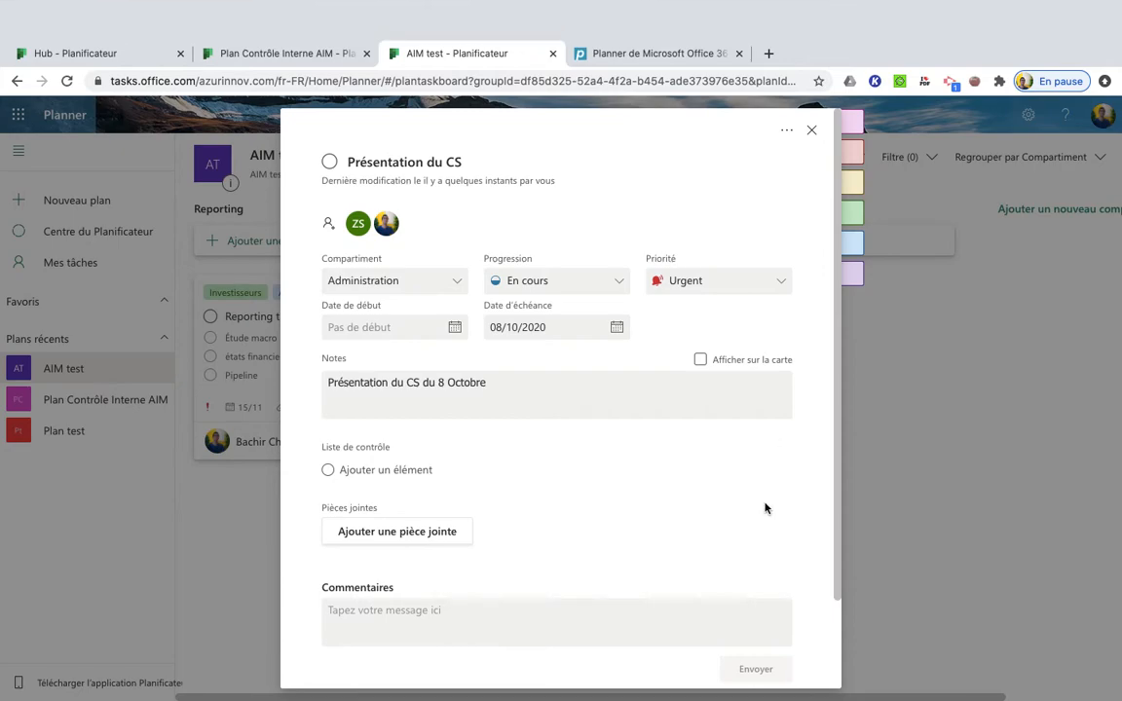
# Rename the red label "CS", close the task details, and apply that label to the "Présentation du CS" card
pyautogui.scroll(-2, 681, 539)
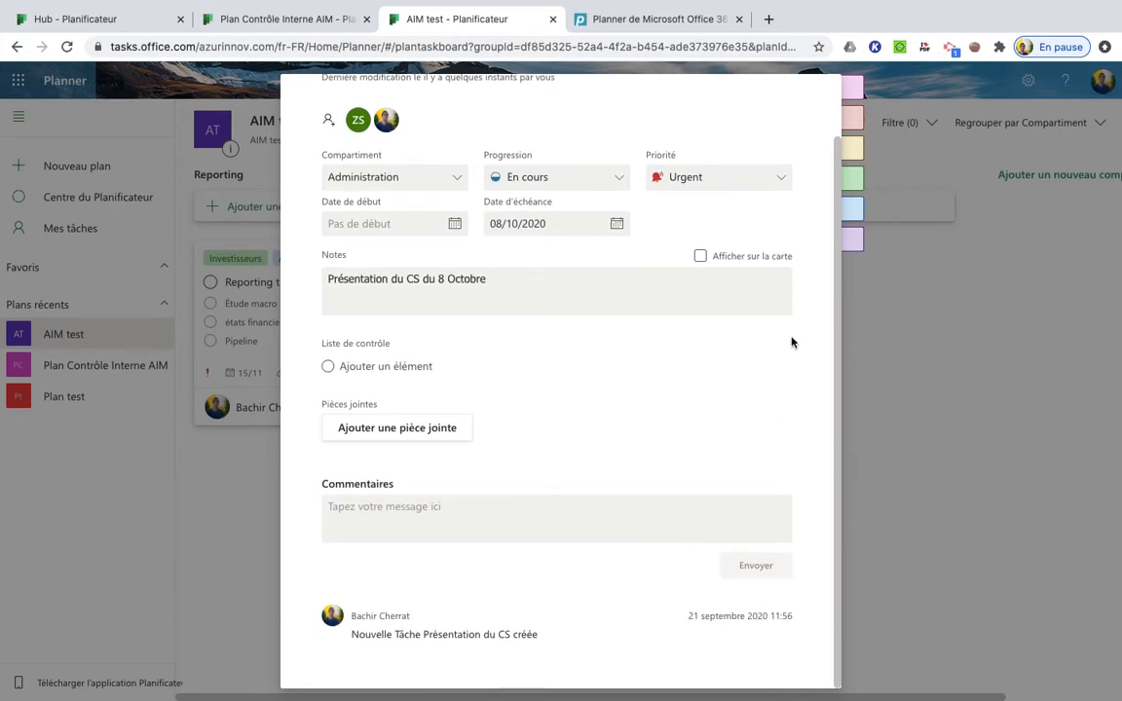
pyautogui.moveTo(898, 136)
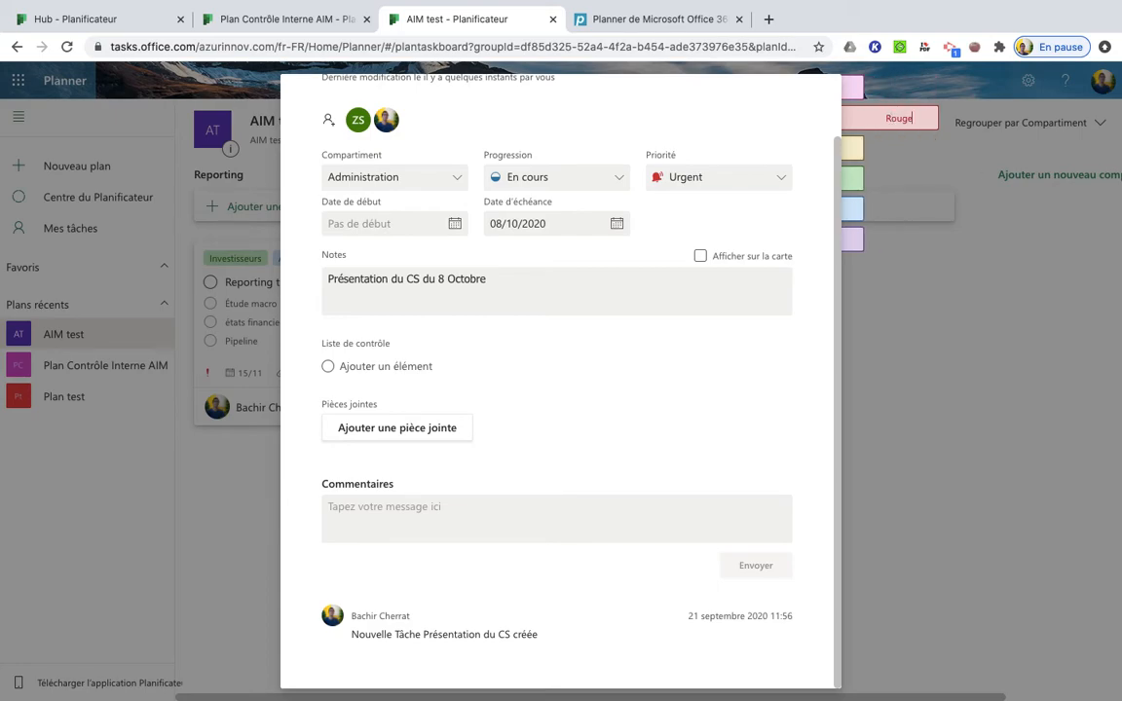
pyautogui.click(911, 322)
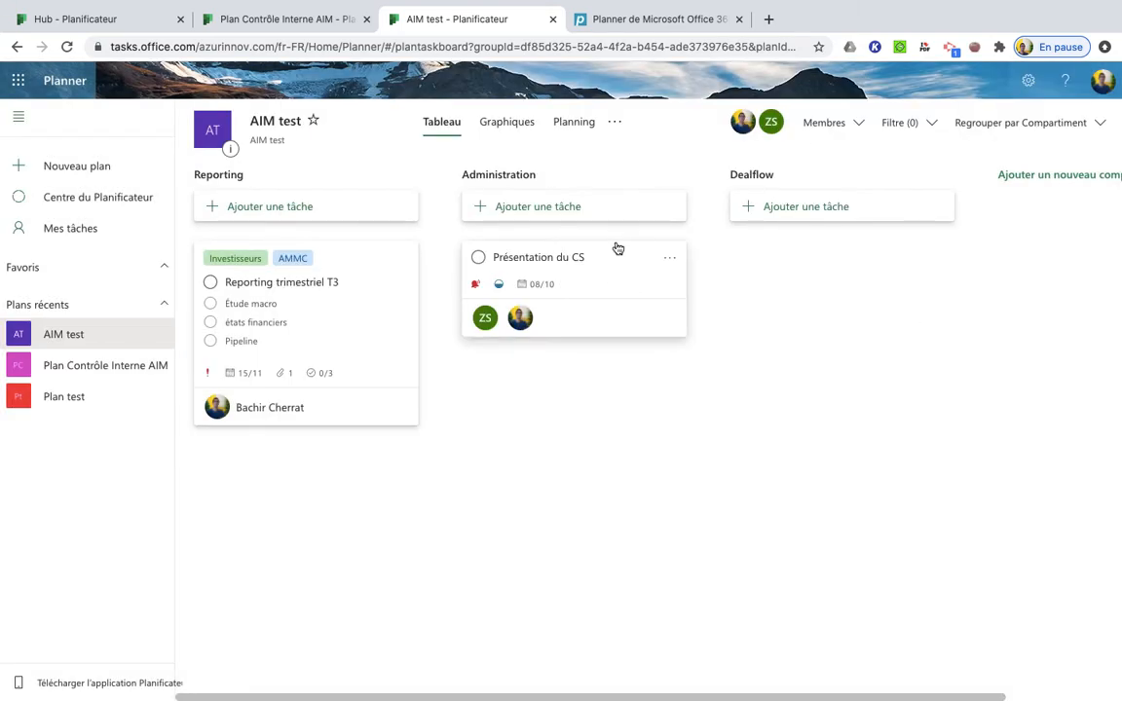
pyautogui.click(668, 257)
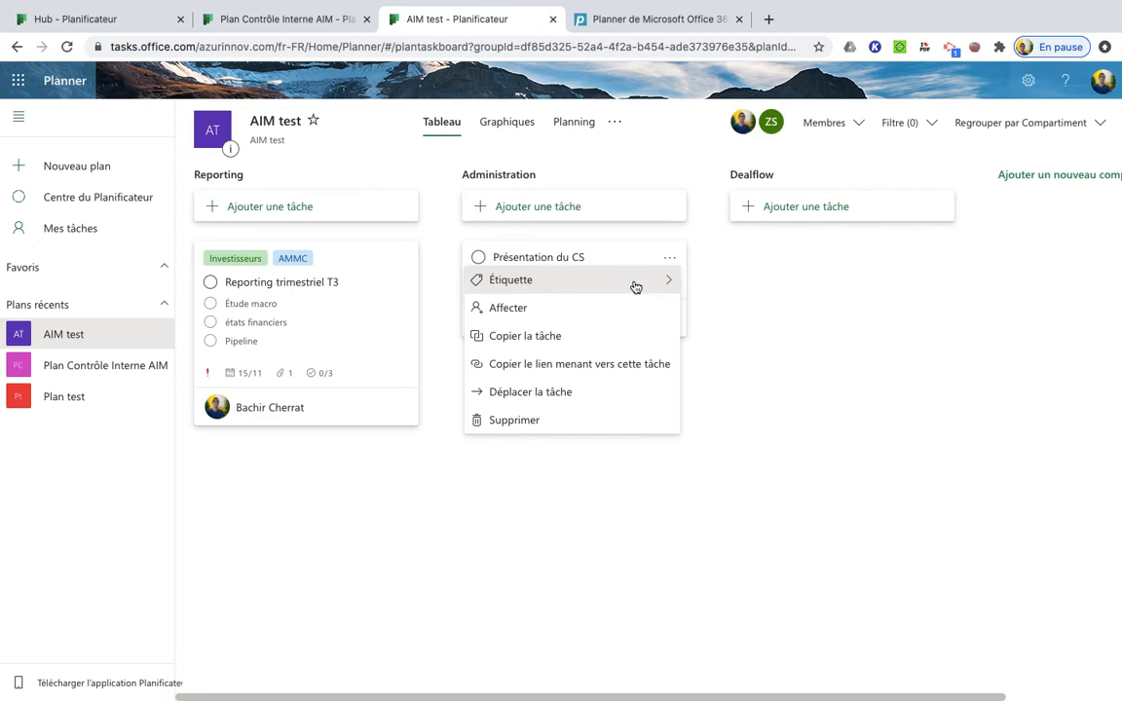
pyautogui.moveTo(670, 285)
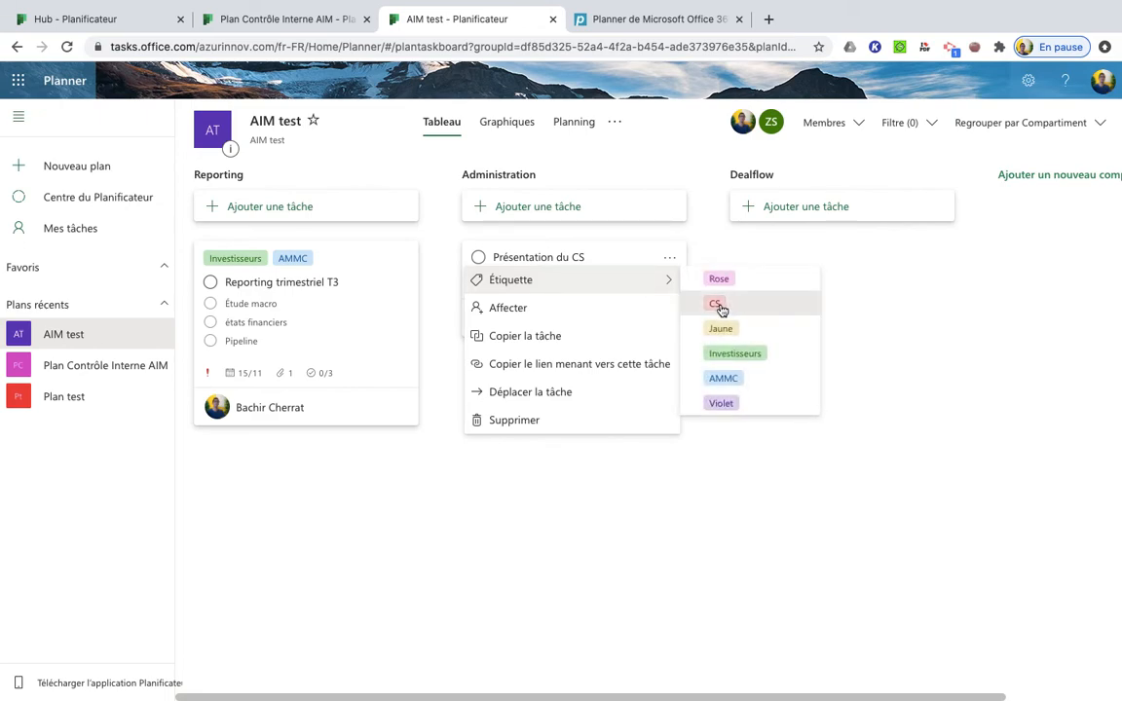
pyautogui.click(719, 305)
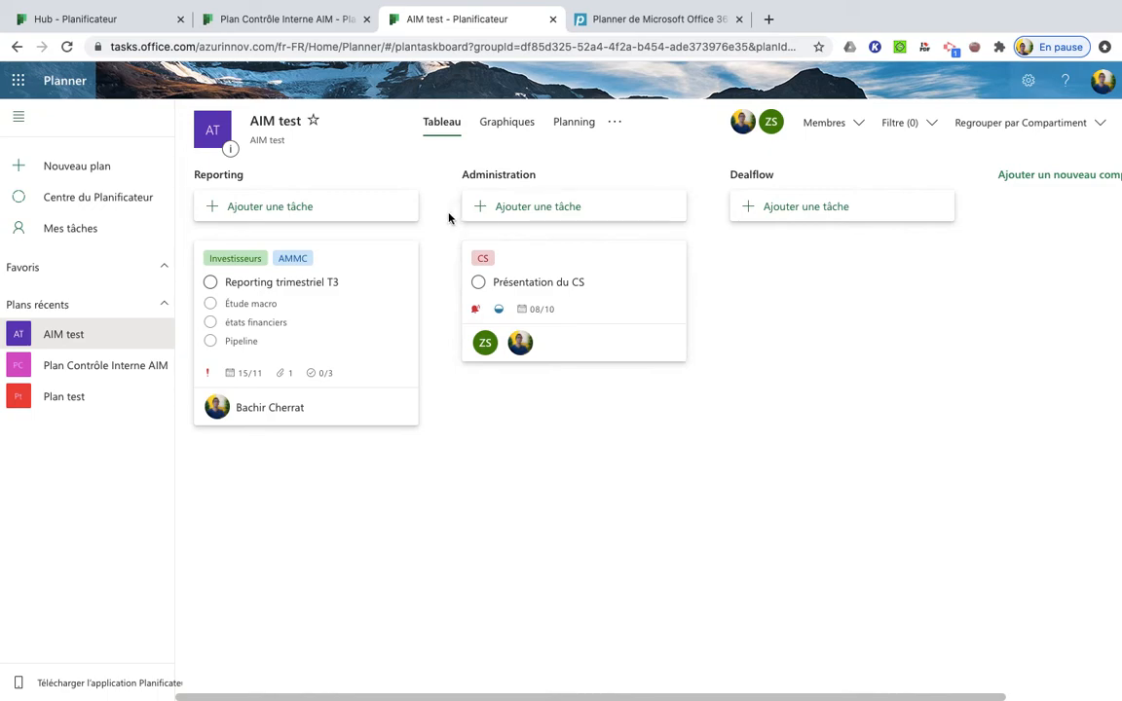
# Mark "Présentation du CS" as complete, and show and hide the Administration bucket's completed tasks
pyautogui.click(479, 284)
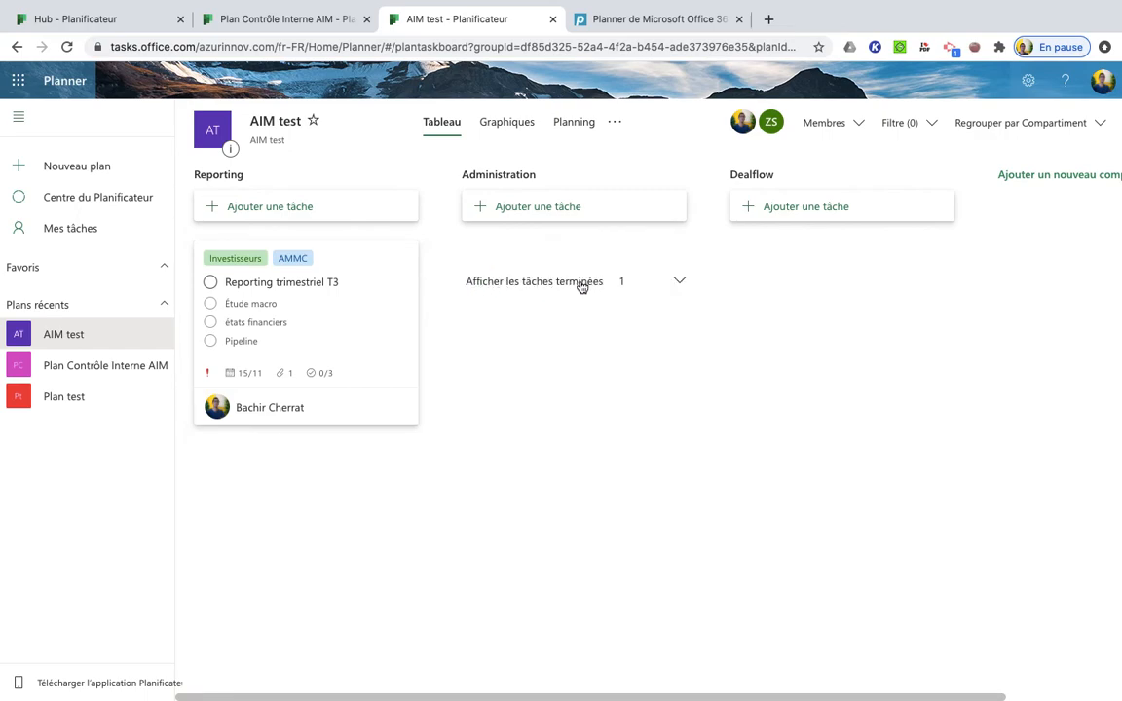
pyautogui.click(640, 286)
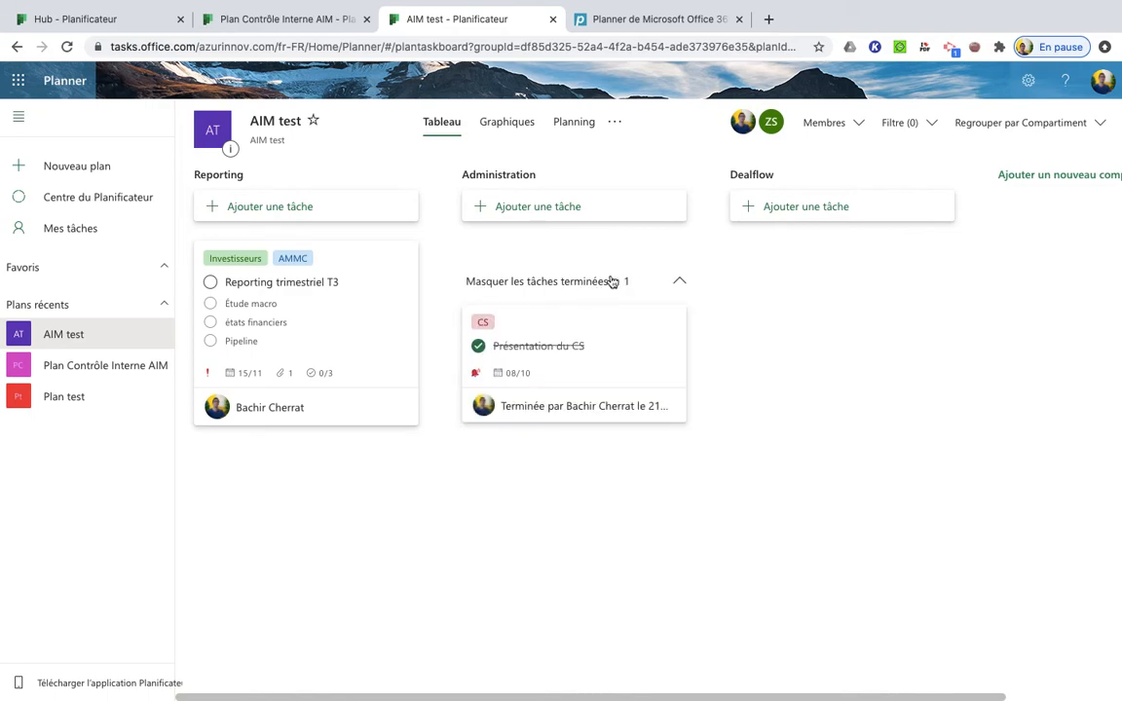
pyautogui.click(623, 281)
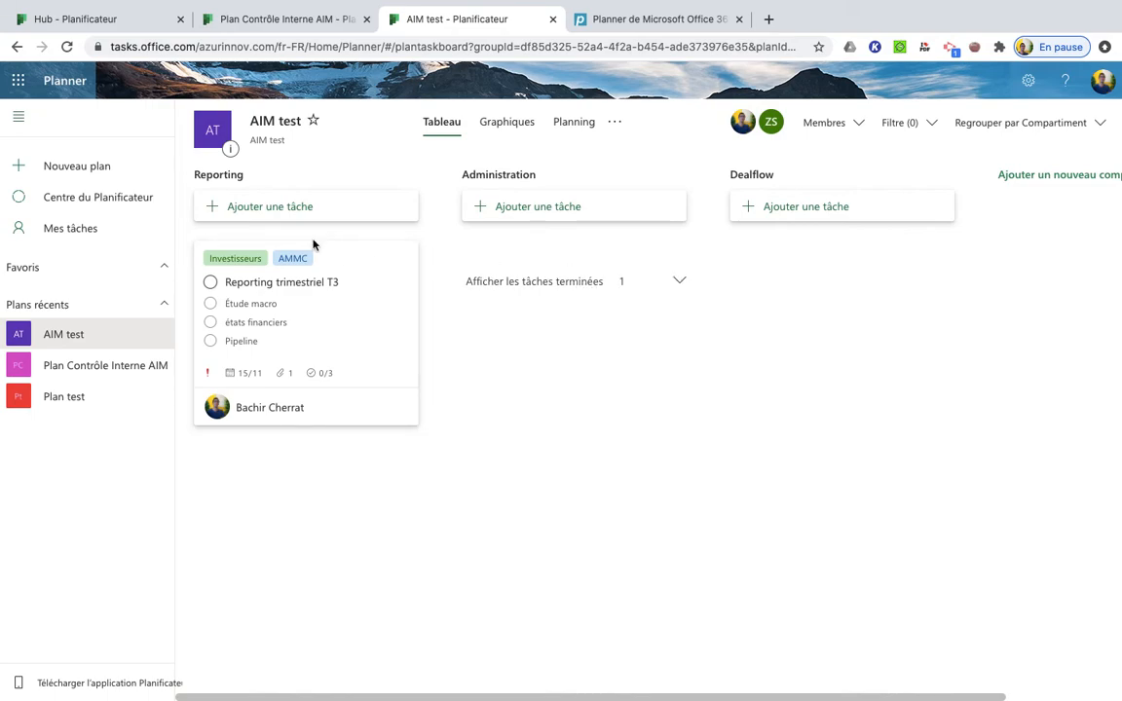
# Review the details of the reporting task and, from the schedule view, those of "Présentation du CS"
pyautogui.click(343, 290)
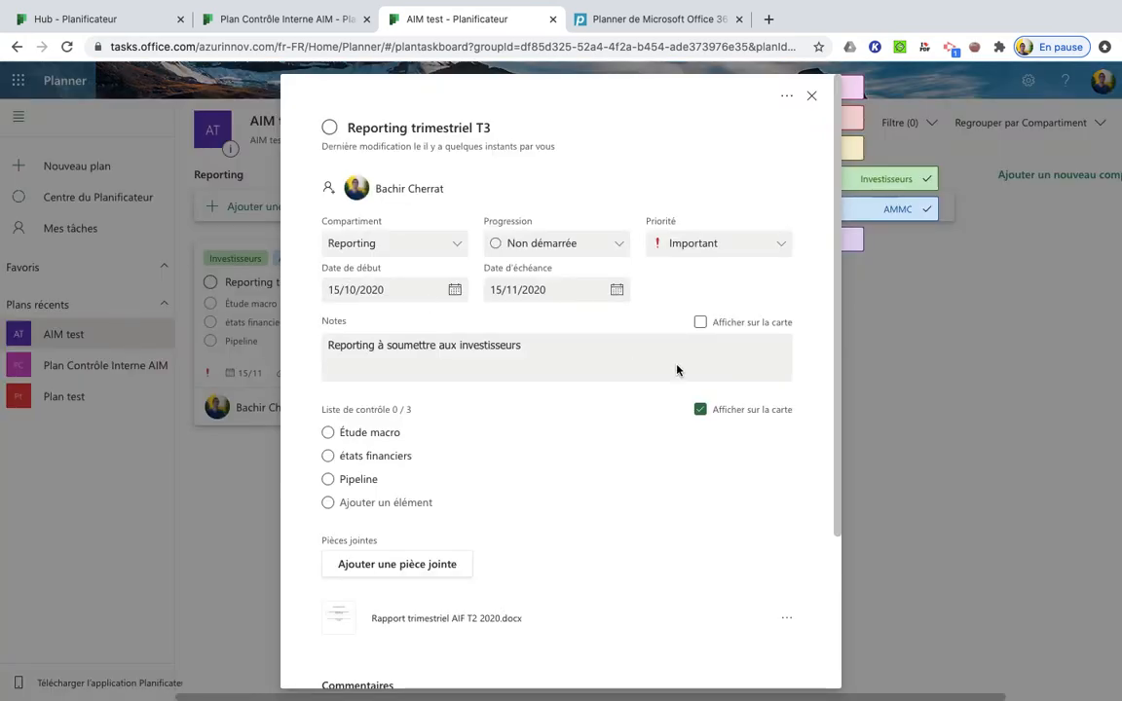
pyautogui.click(916, 378)
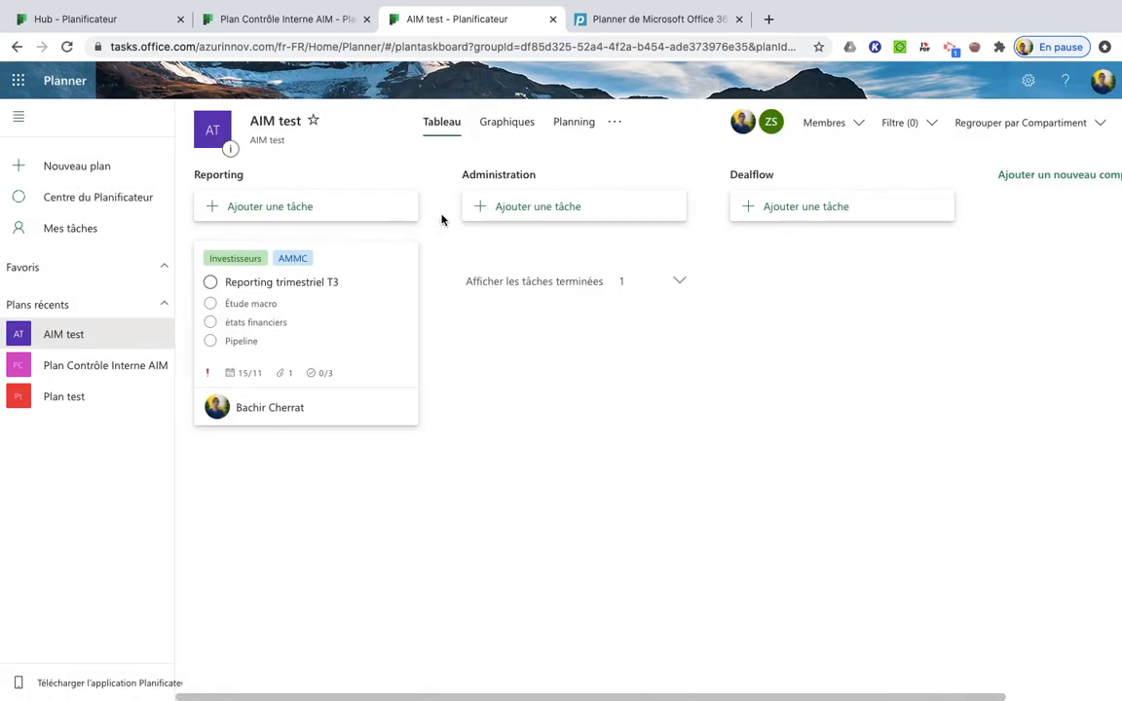
pyautogui.click(573, 124)
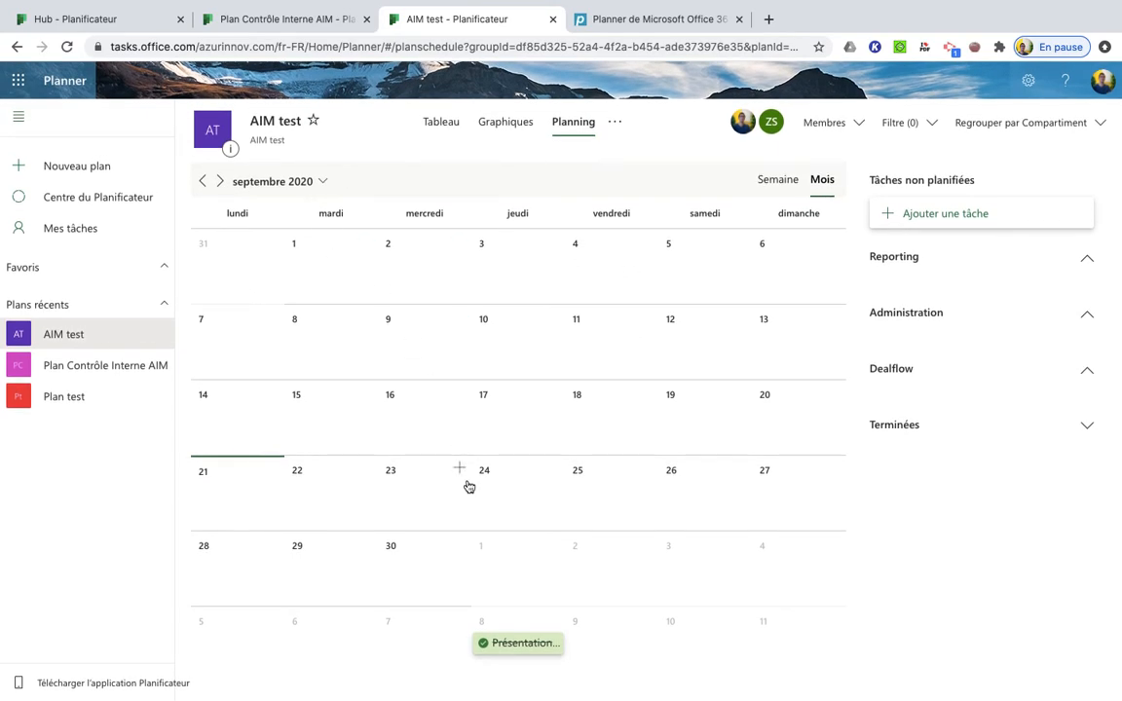
pyautogui.click(500, 644)
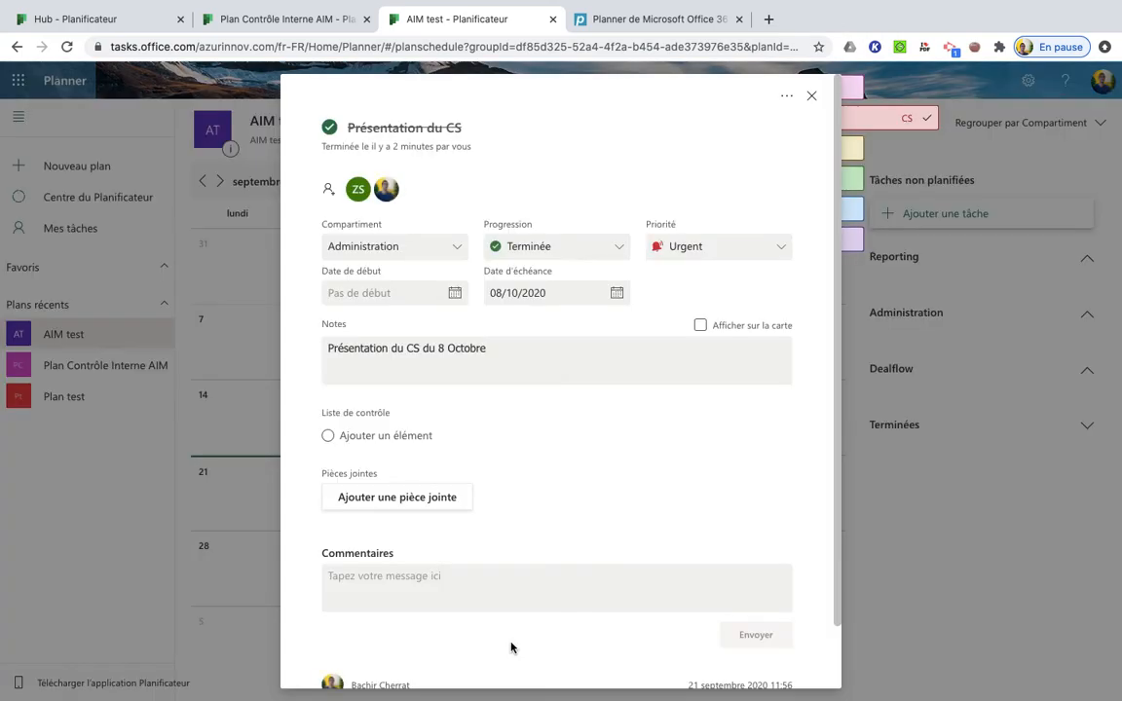
pyautogui.scroll(-1, 488, 393)
pyautogui.scroll(1, 812, 113)
pyautogui.click(811, 96)
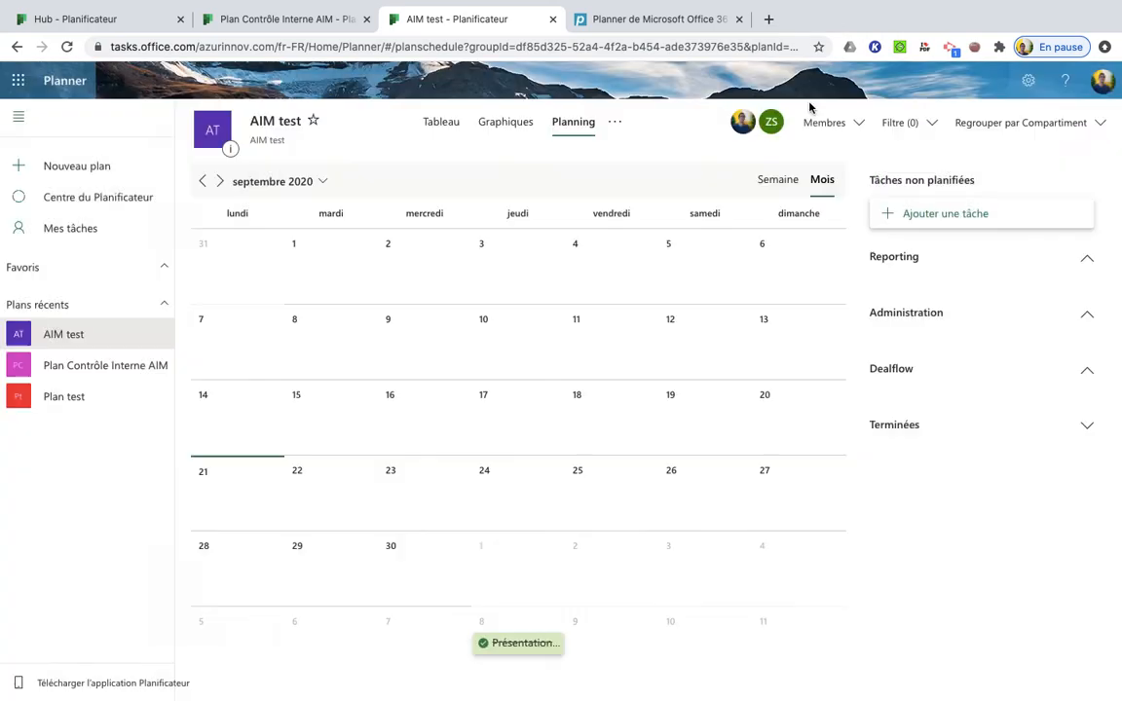
# Set the progress of "Présentation du CS" back to "En cours" from the schedule and close its details
pyautogui.click(485, 644)
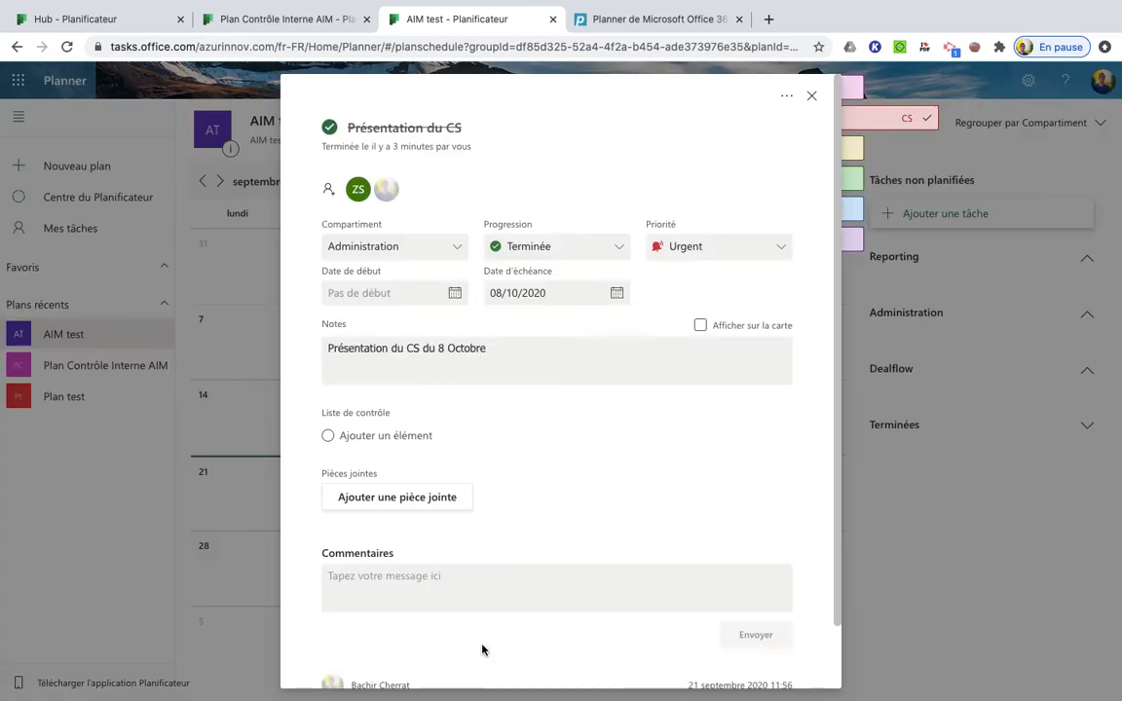
pyautogui.click(607, 256)
pyautogui.click(563, 303)
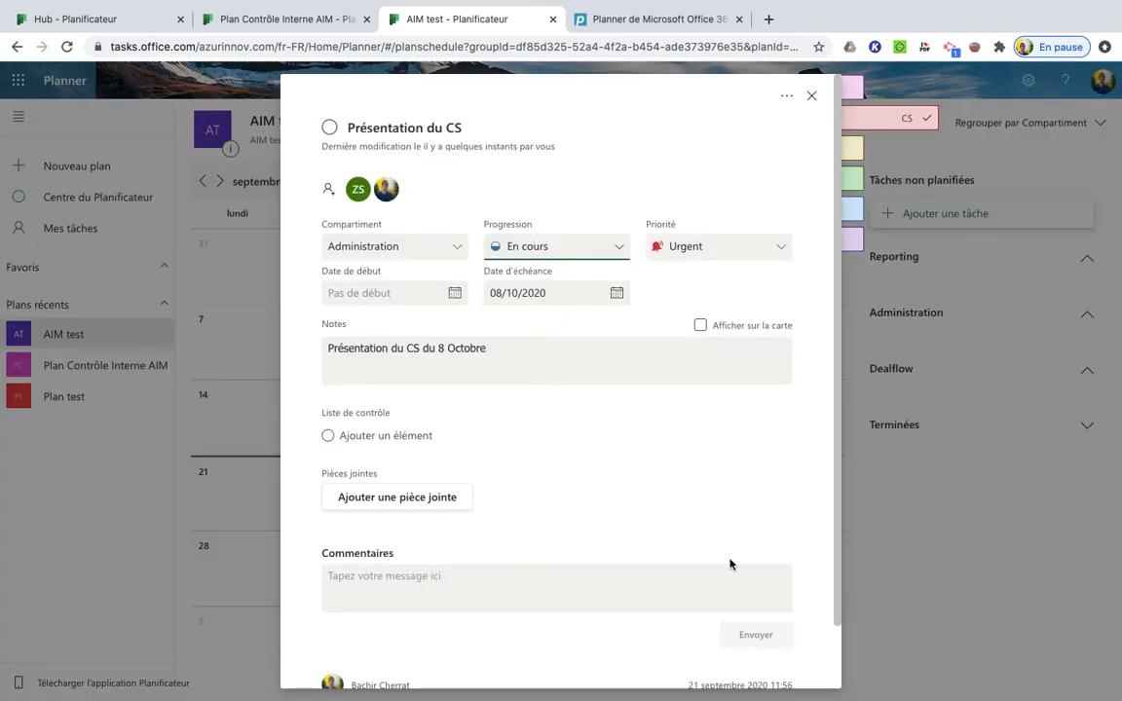
pyautogui.click(882, 279)
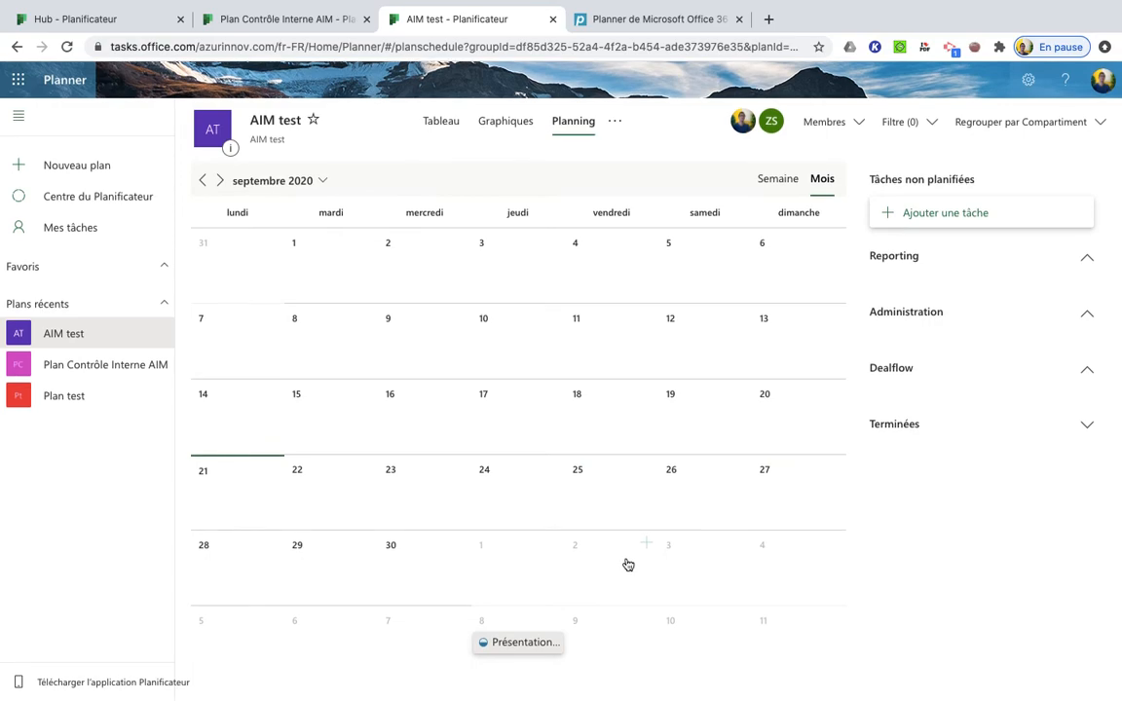
# Browse the monthly schedule forward through October and November 2020 to review the planned tasks
pyautogui.click(221, 183)
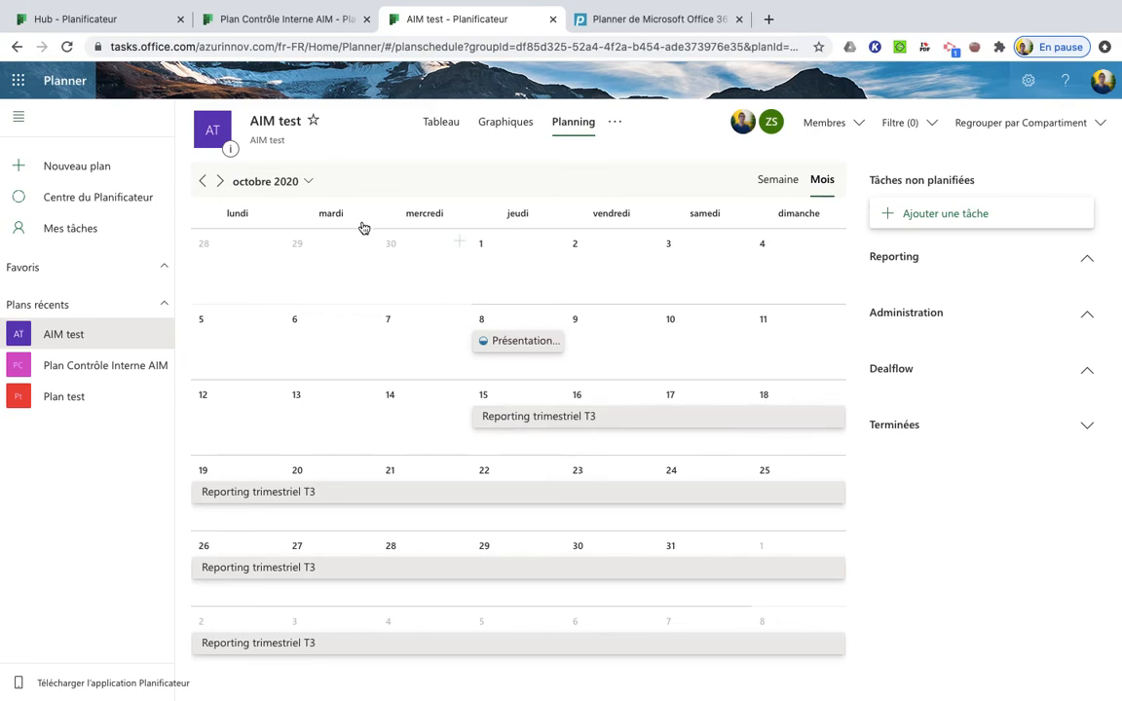
pyautogui.click(221, 182)
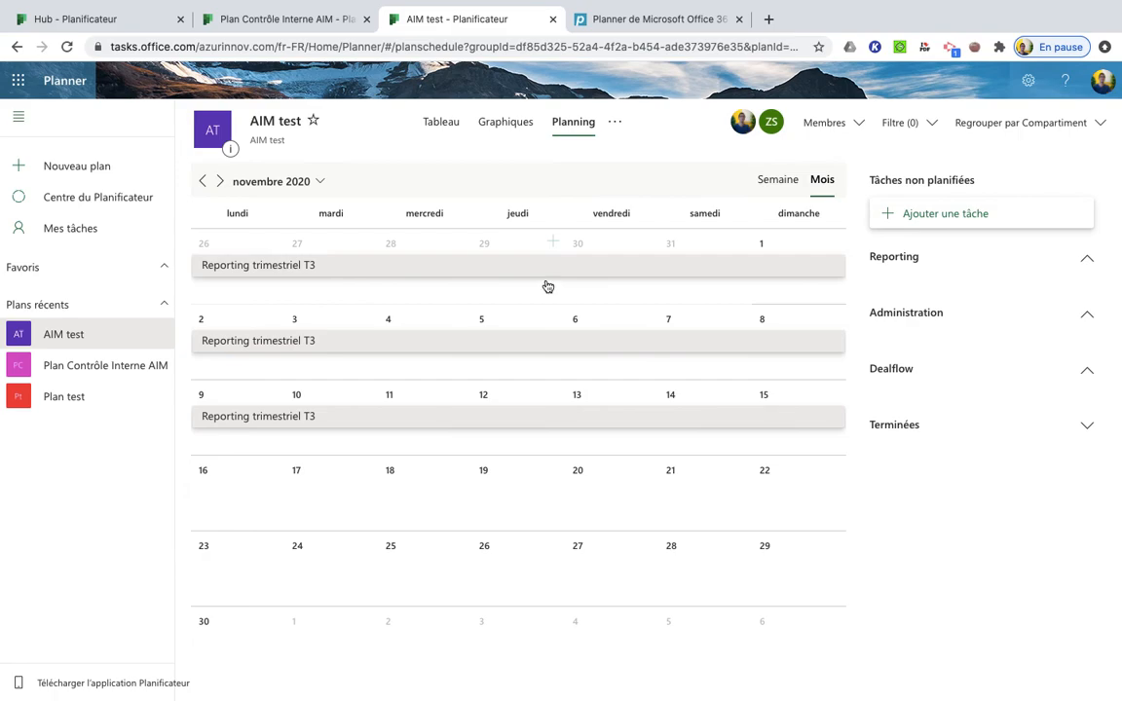
# Open the plan's charts view and examine the task breakdowns by status and by bucket
pyautogui.click(516, 124)
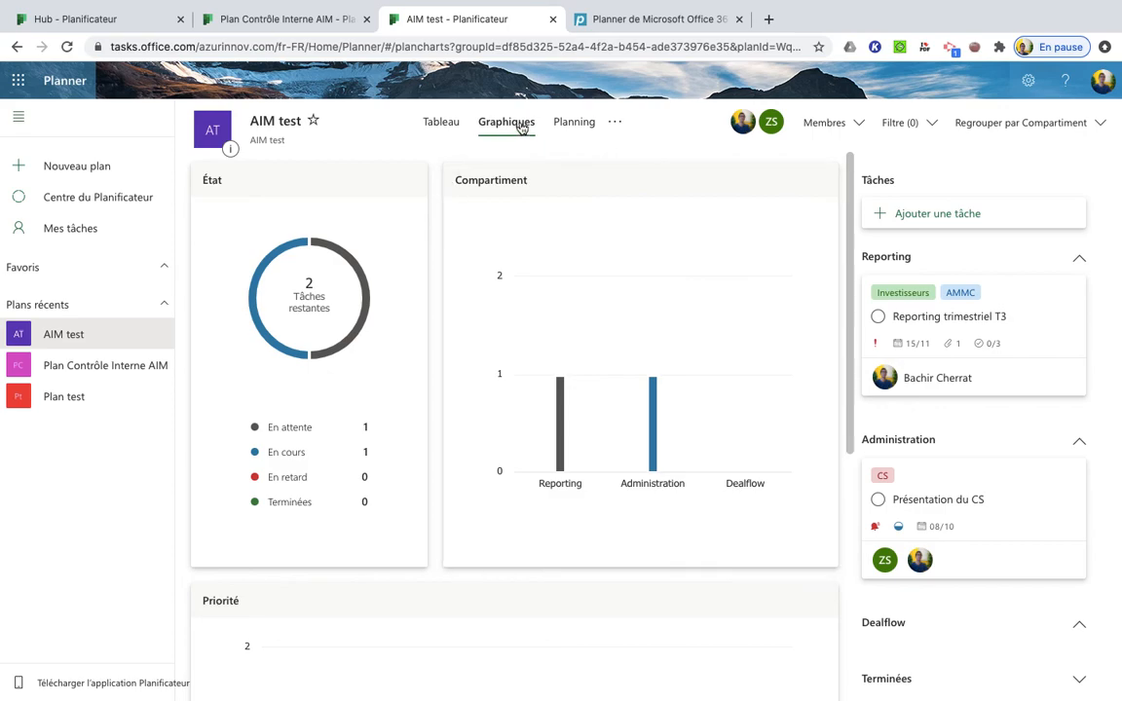
pyautogui.moveTo(323, 267)
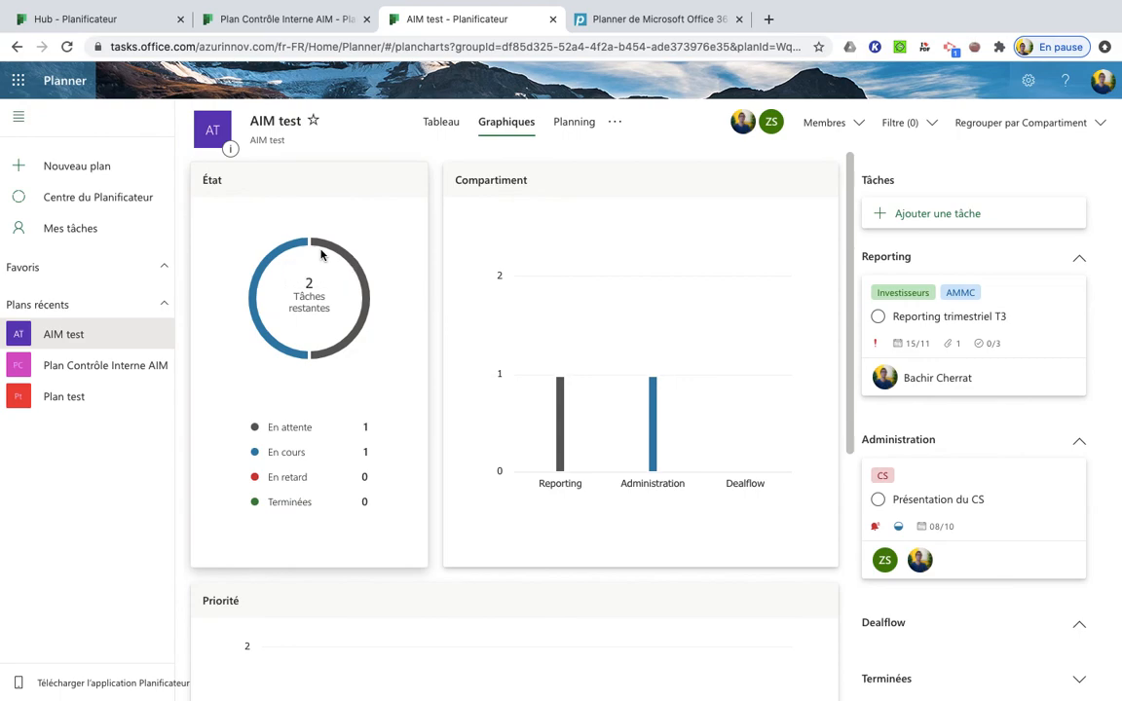
pyautogui.scroll(-2, 356, 443)
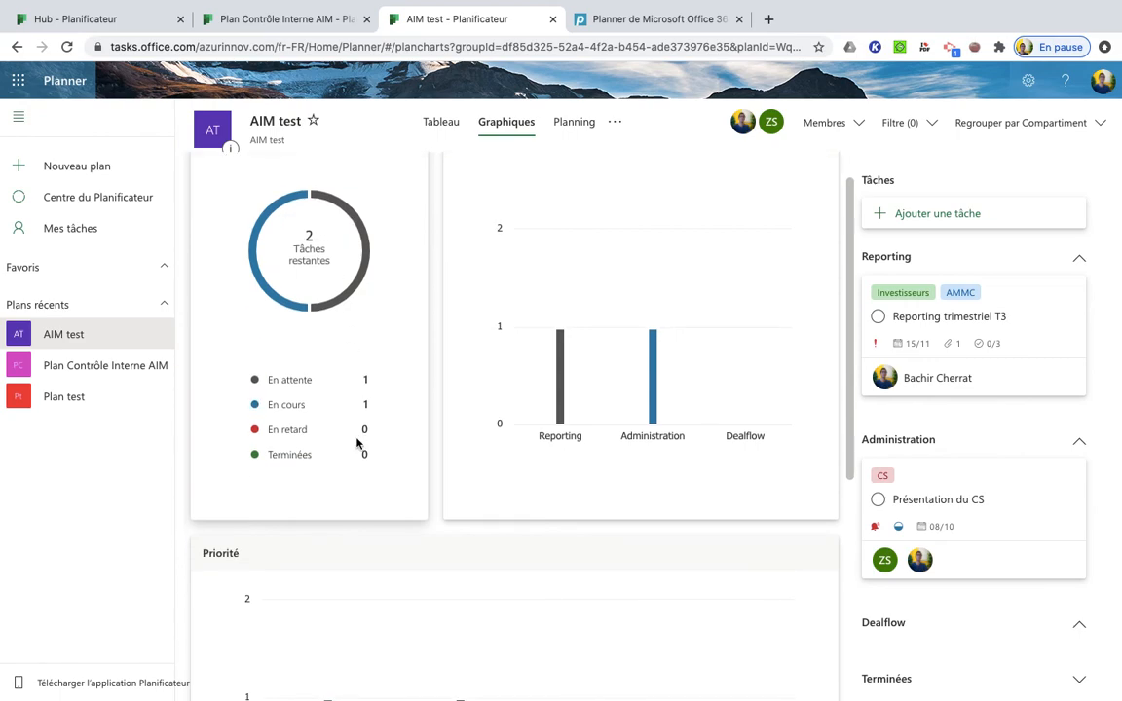
pyautogui.scroll(2, 356, 443)
pyautogui.scroll(-1, 357, 444)
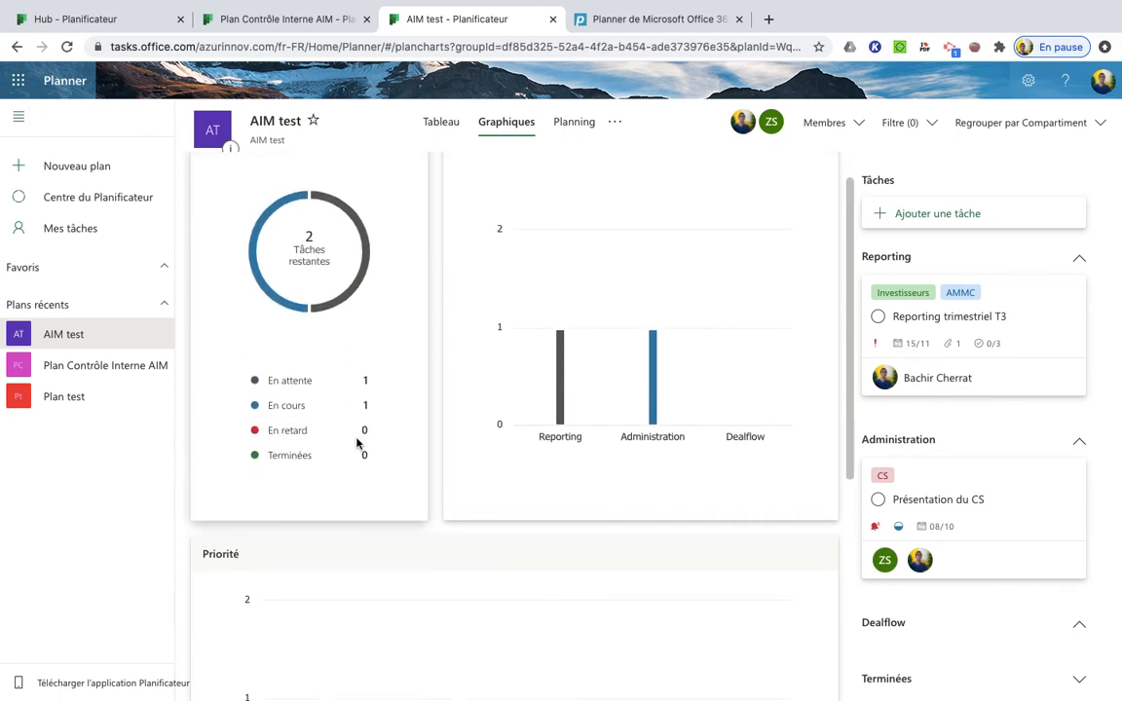
pyautogui.scroll(1, 357, 443)
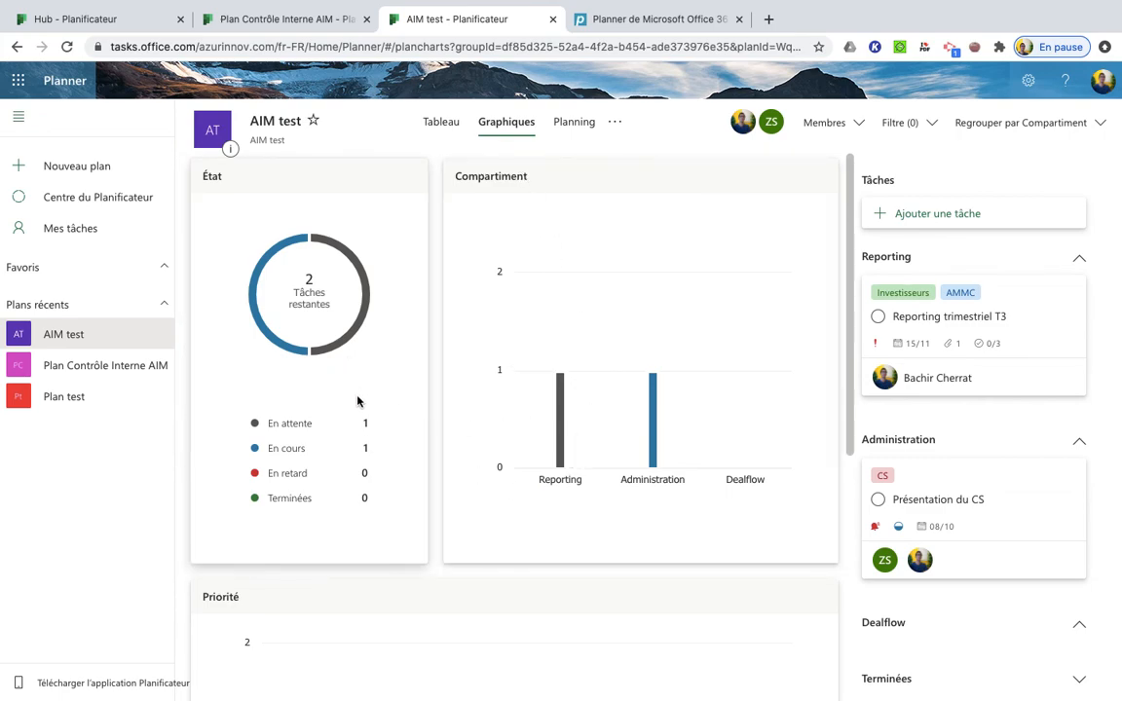
pyautogui.scroll(-2, 358, 399)
pyautogui.scroll(-2, 357, 399)
pyautogui.scroll(1, 357, 399)
pyautogui.scroll(-2, 357, 399)
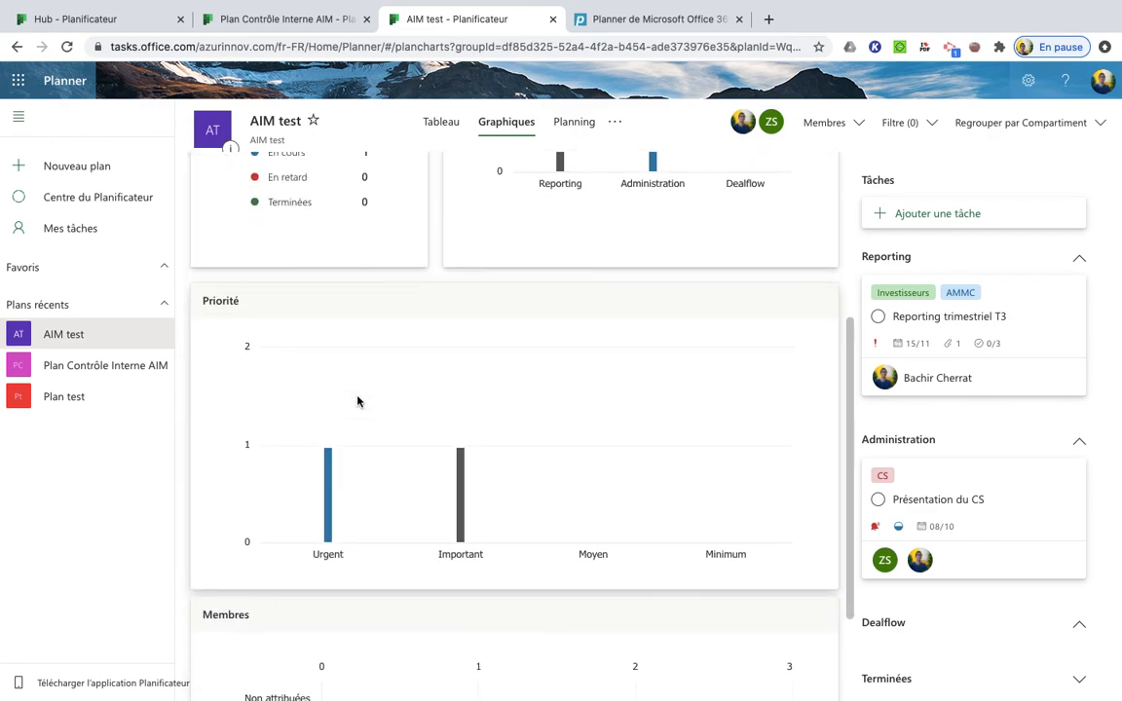
pyautogui.scroll(3, 358, 399)
pyautogui.scroll(2, 357, 399)
pyautogui.scroll(-1, 345, 334)
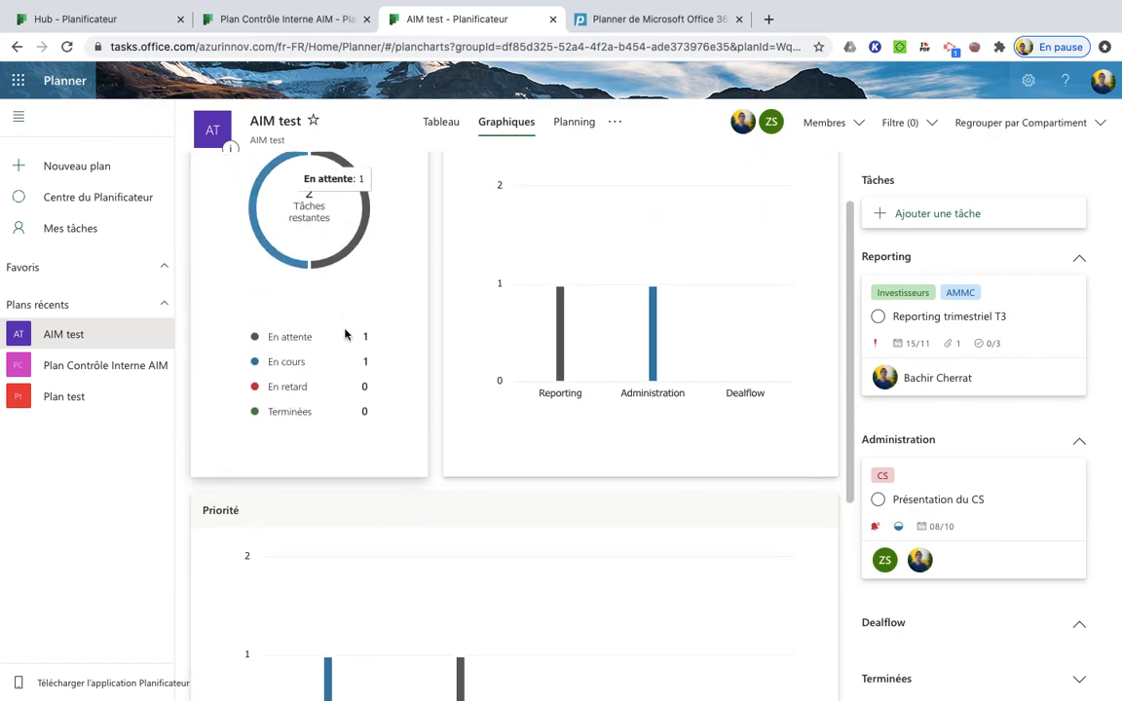
# Examine the charts showing the plan's tasks by priority and by assigned member
pyautogui.scroll(-2, 669, 282)
pyautogui.scroll(4, 670, 282)
pyautogui.scroll(-3, 669, 283)
pyautogui.scroll(-3, 669, 282)
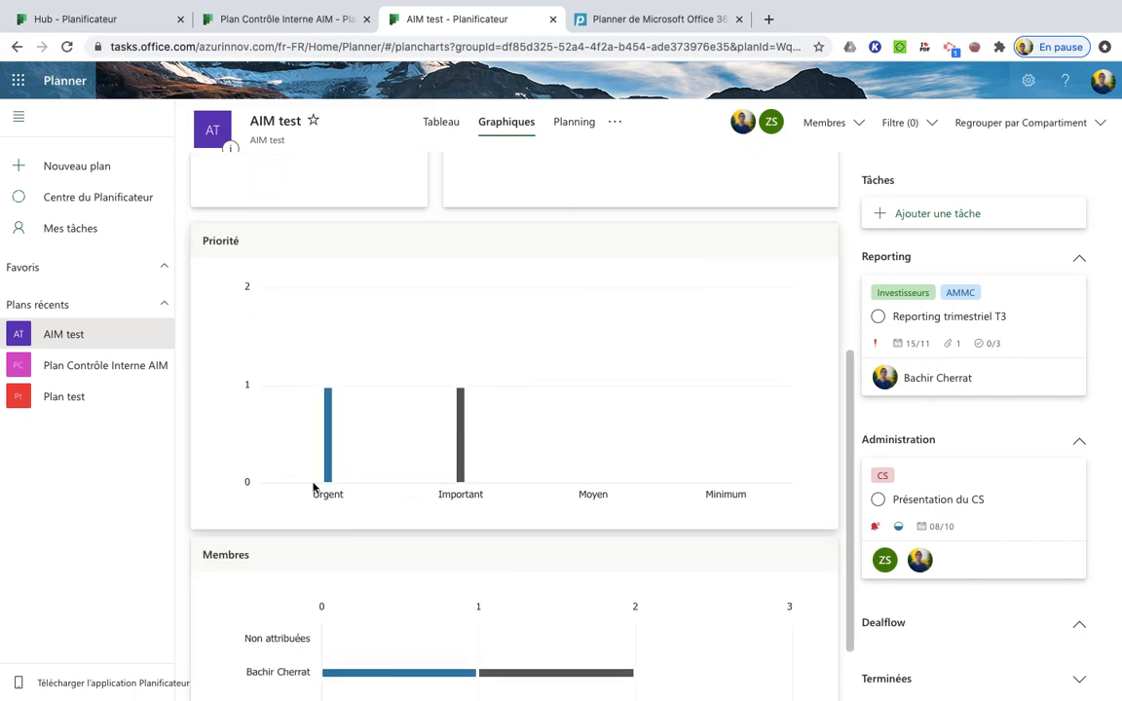
pyautogui.scroll(-1, 435, 463)
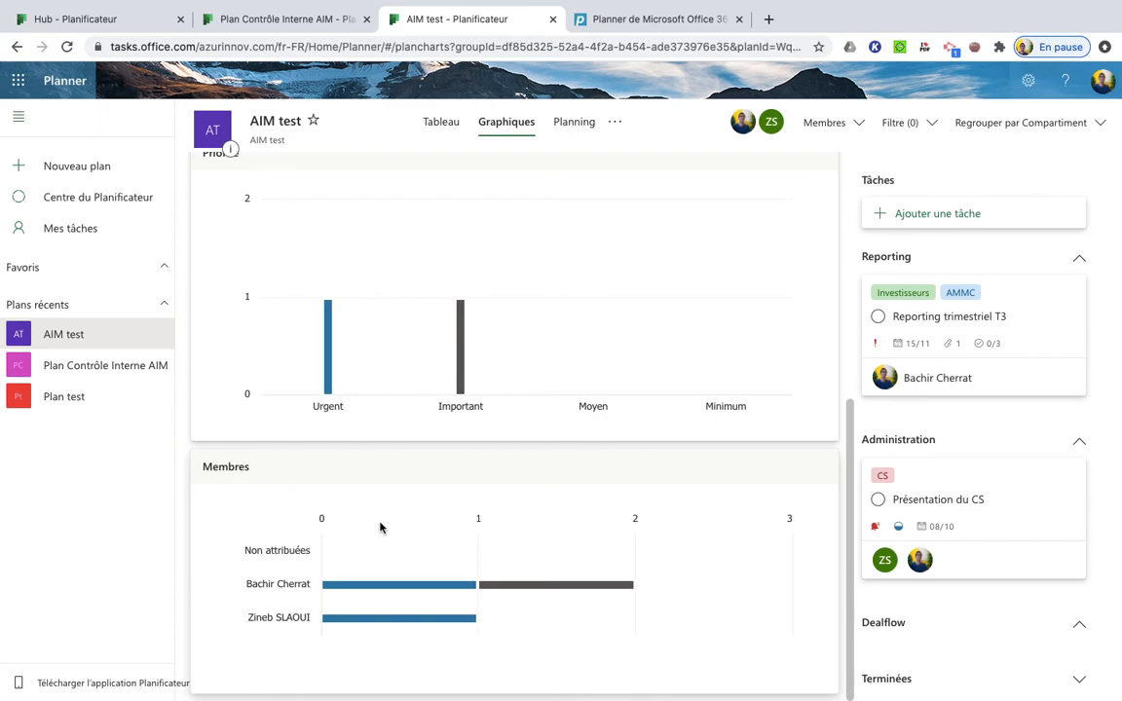
pyautogui.scroll(1, 387, 513)
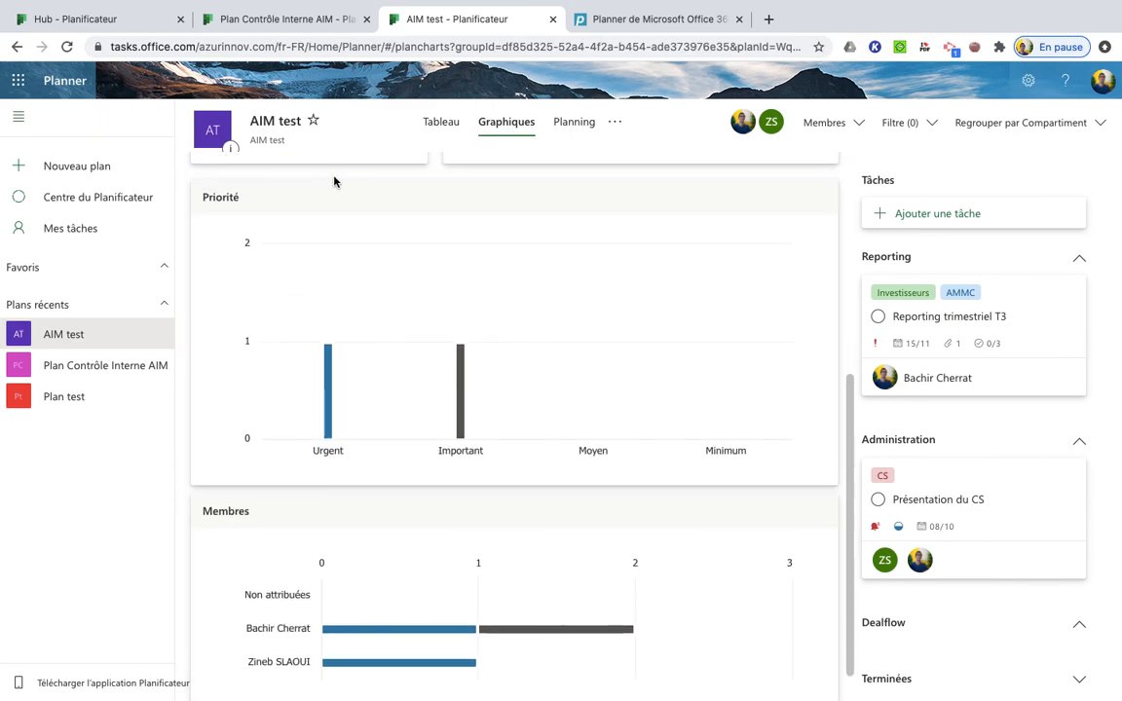
# Return to the Planner hub that lists the recent plans
pyautogui.click(101, 197)
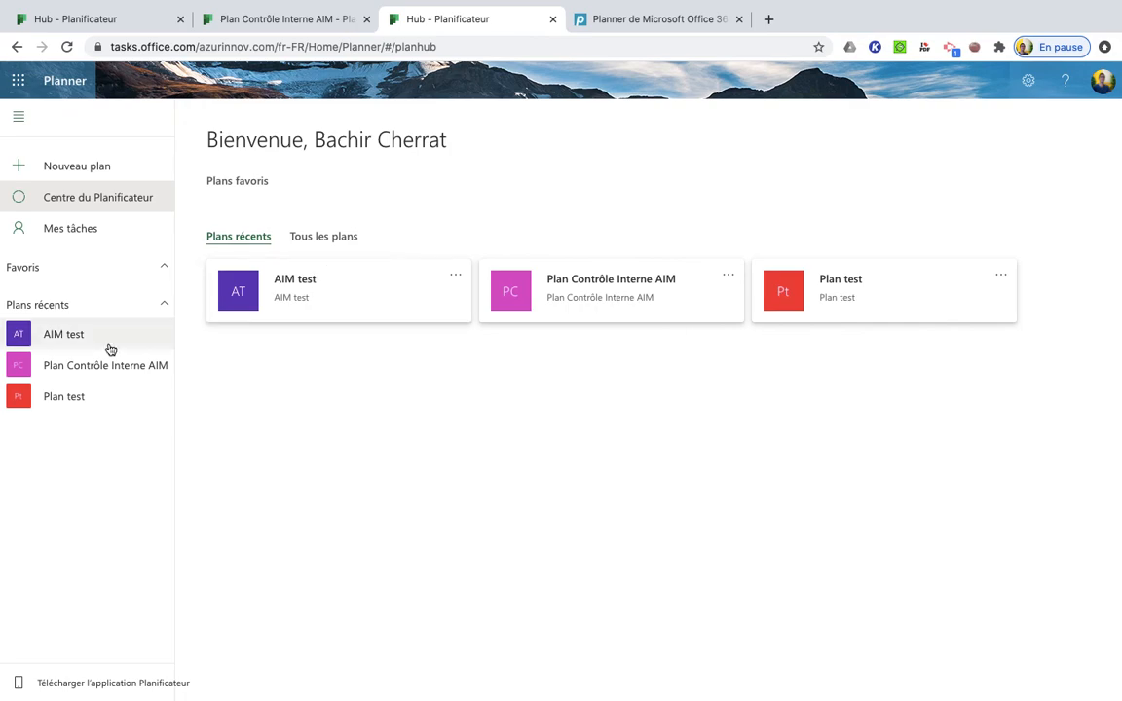
pyautogui.moveTo(845, 7)
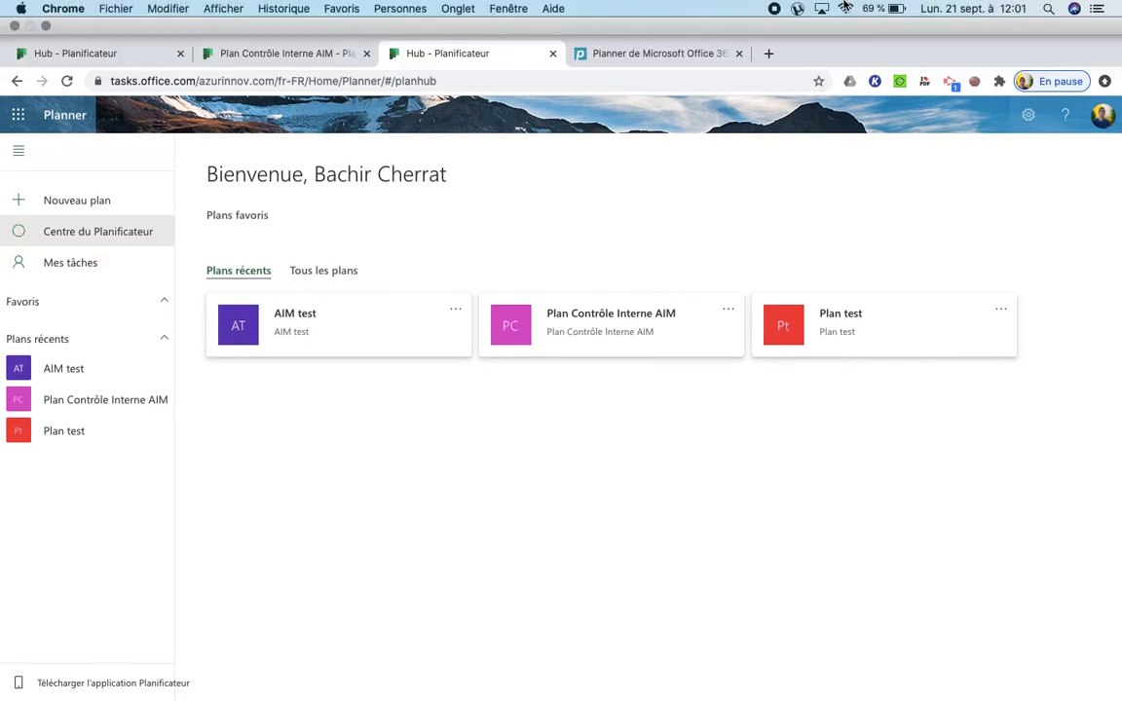